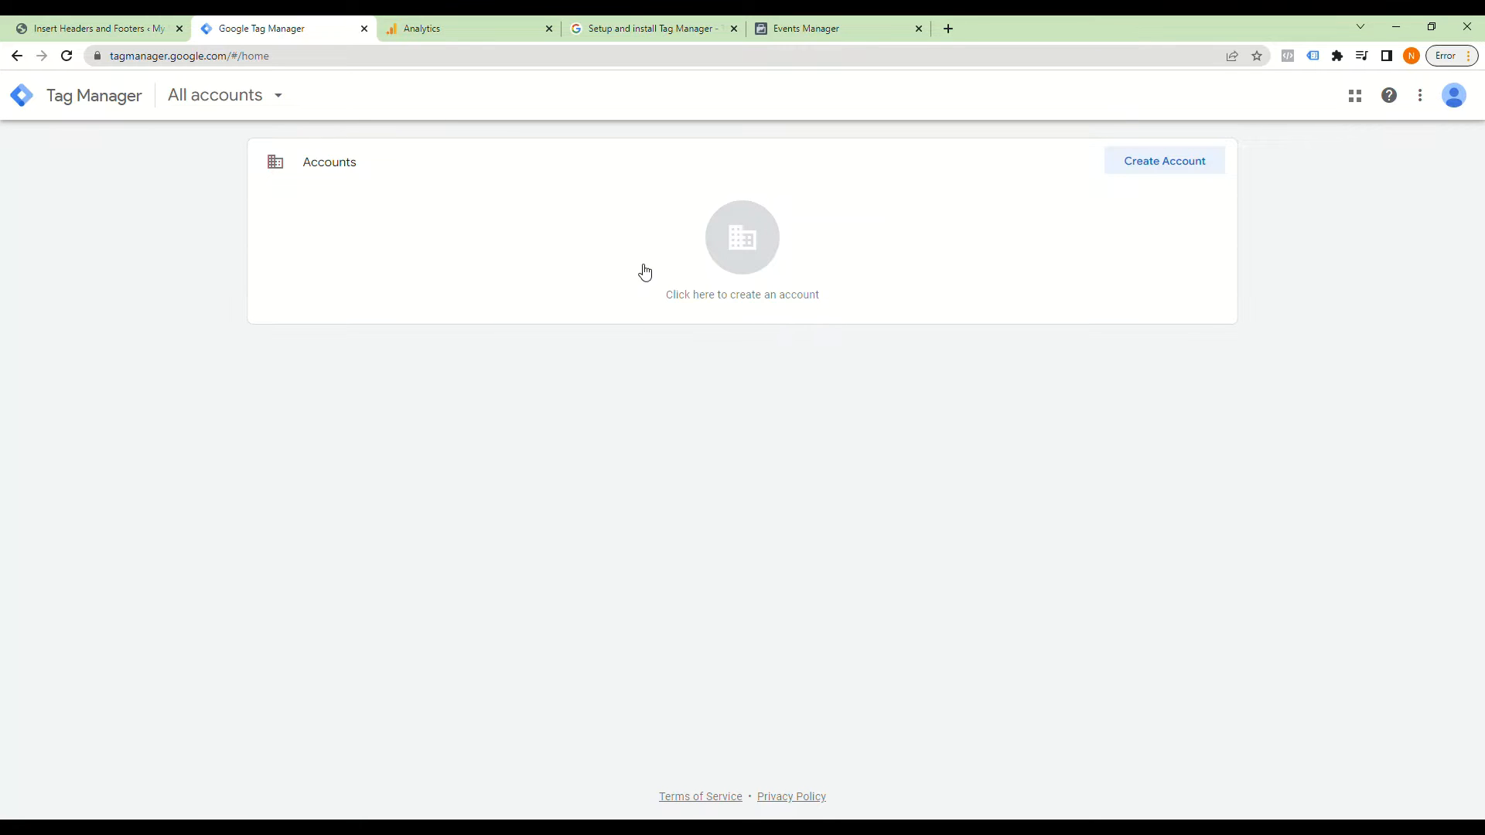
Step: Start a new Tag Manager account with Test shop as the account name and Australia as the country
click(1168, 161)
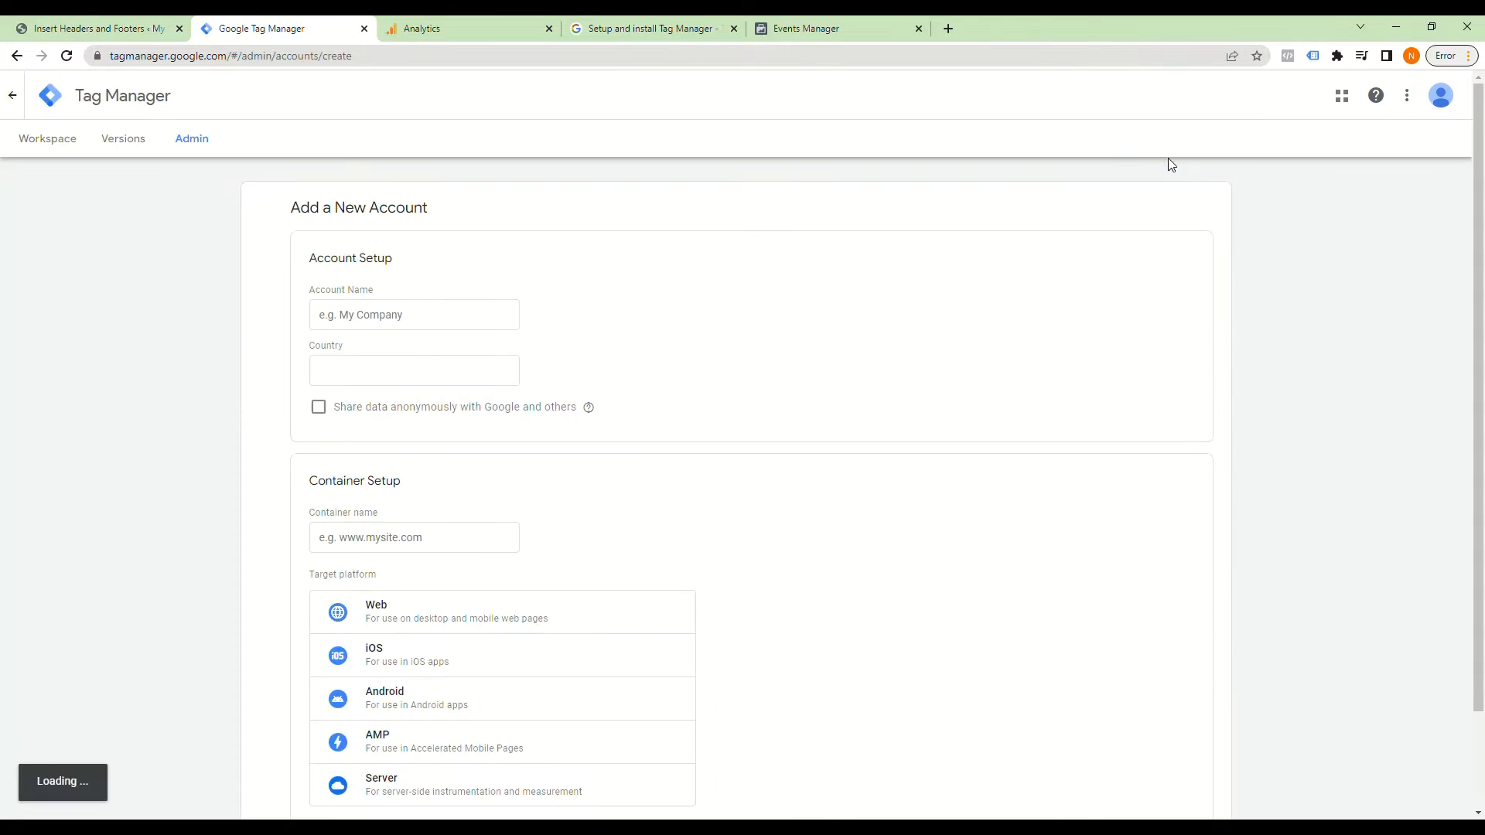
scroll(394, 225, down, 2)
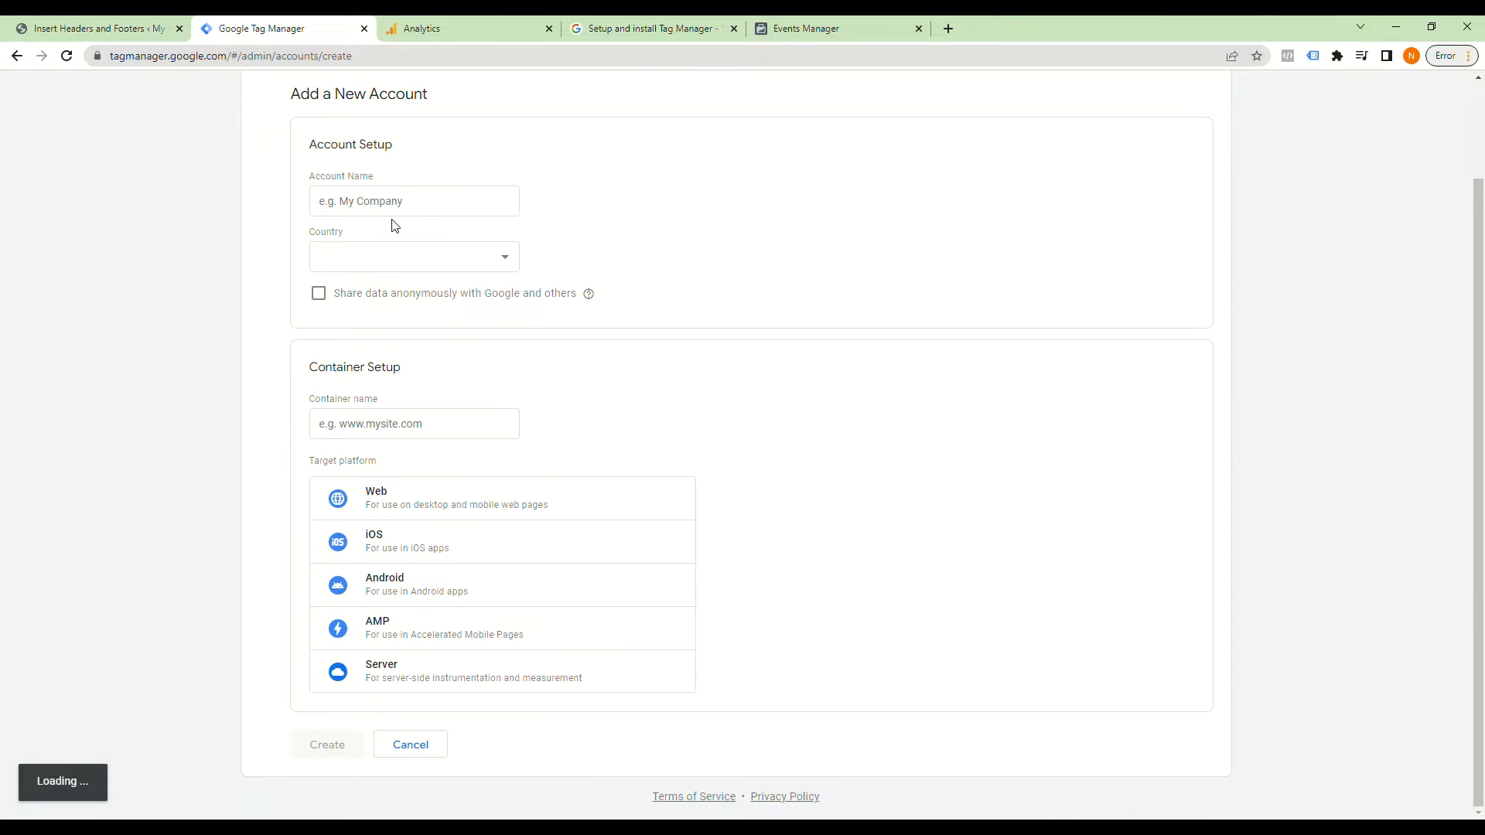
click(429, 210)
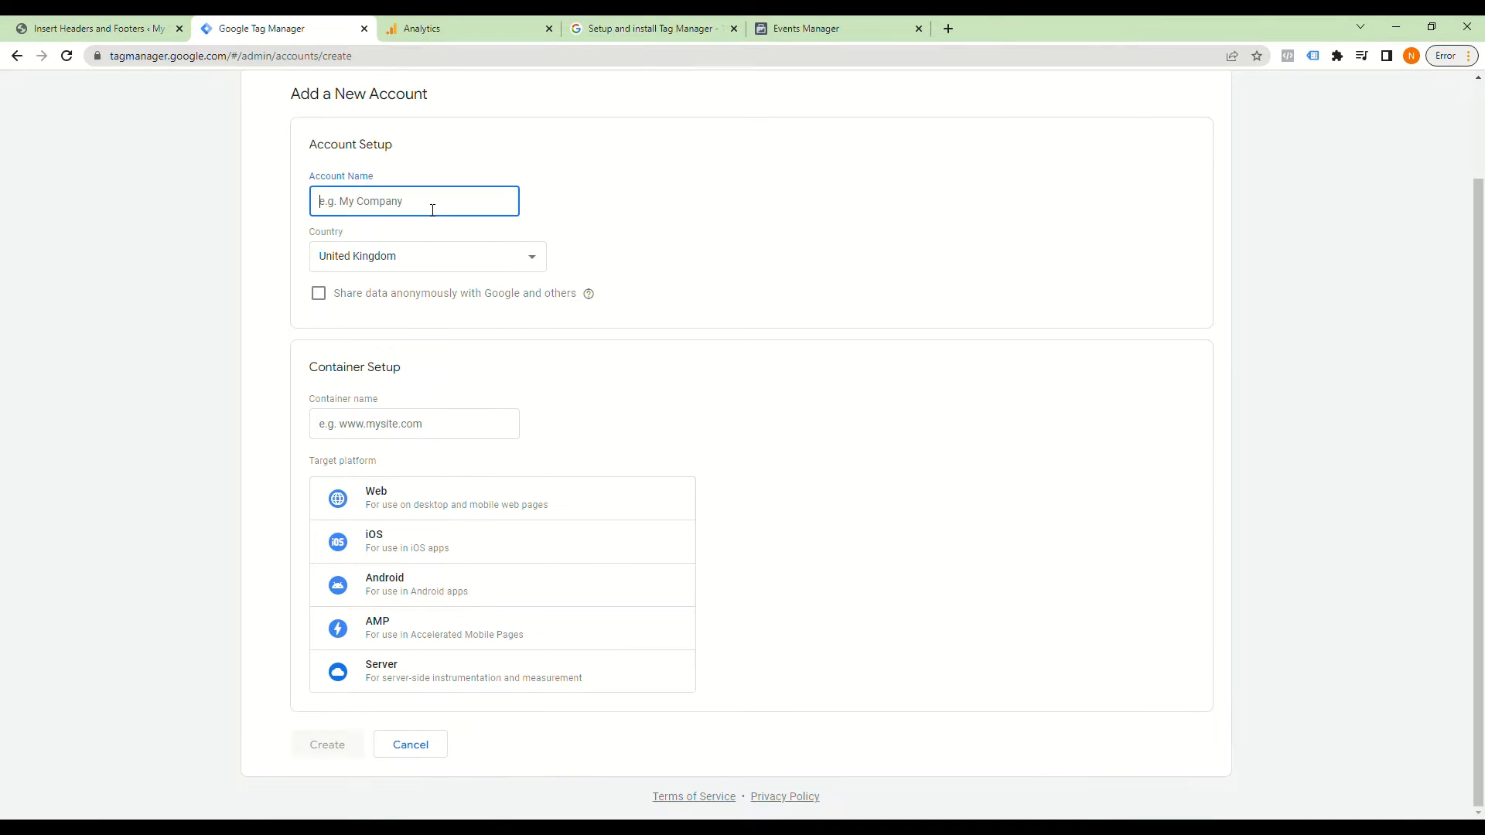
text(Test shop)
key(Tab)
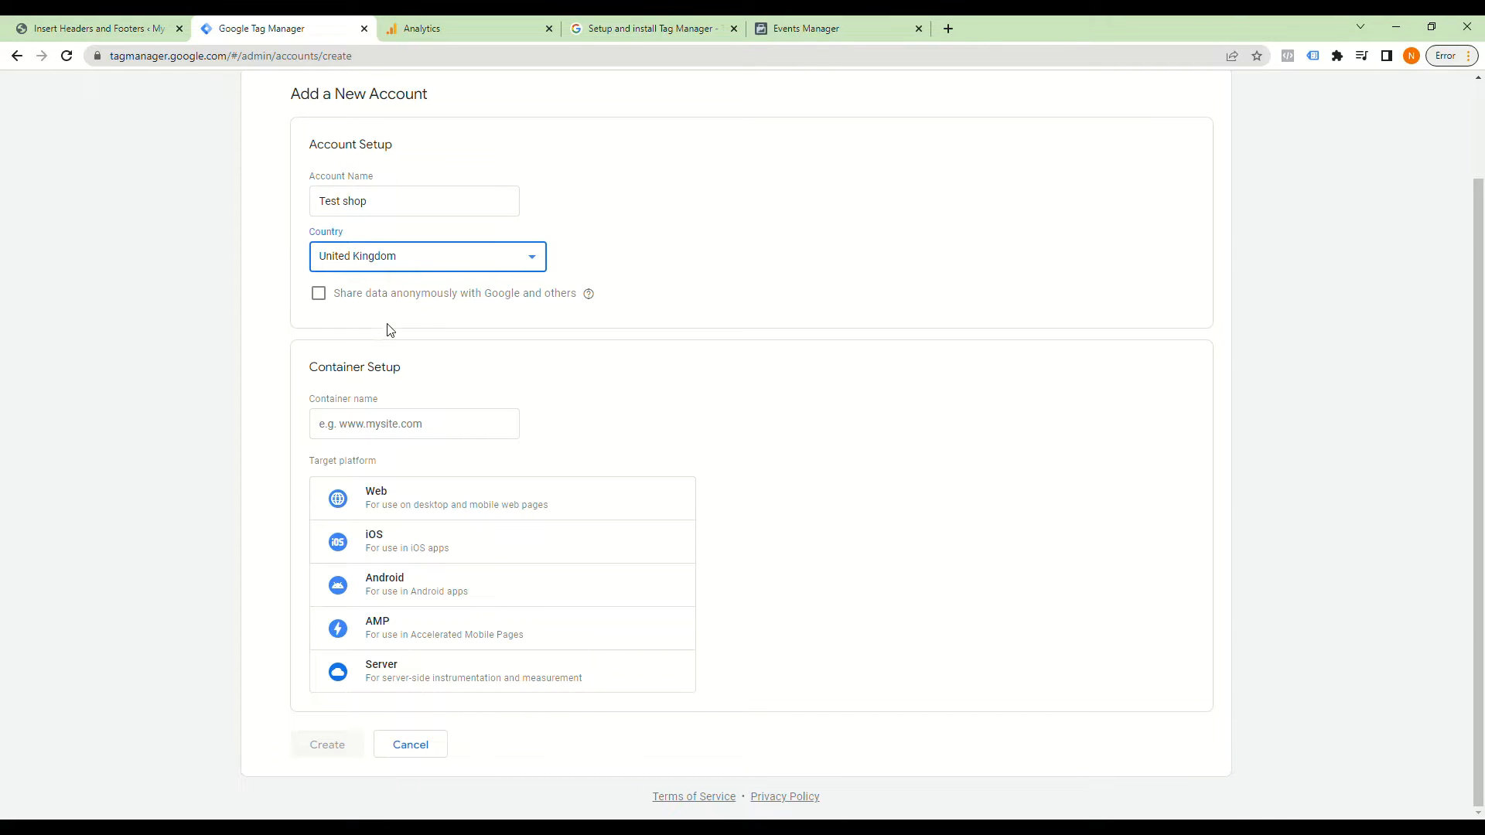
click(371, 393)
click(588, 294)
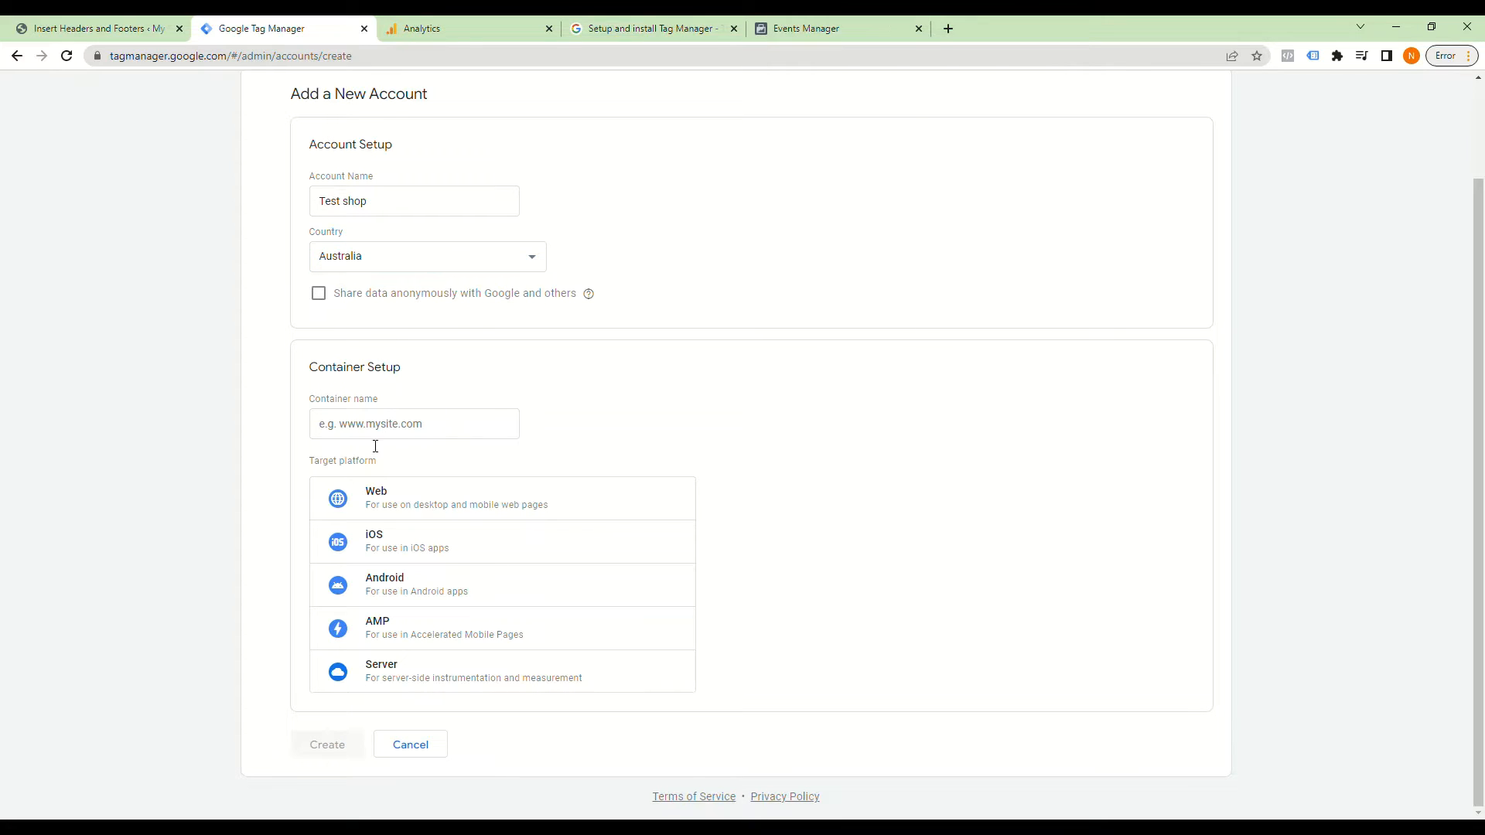
Step: Name the container after the shop website's domain and choose Web as its target platform
click(473, 432)
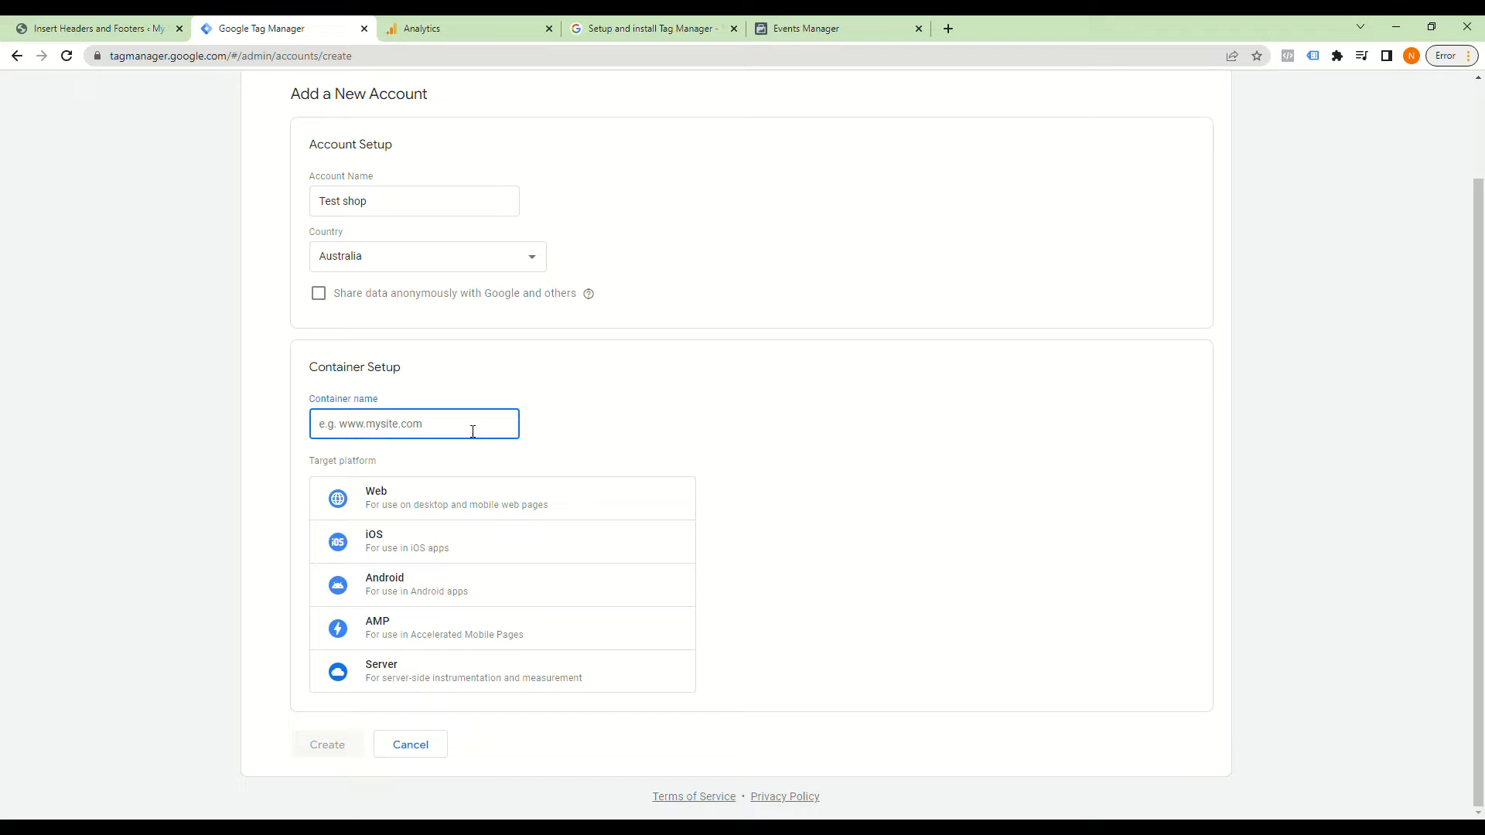
text(ww)
key(BackSpace)
text(na)
text(rinder-sandhu.info)
click(421, 504)
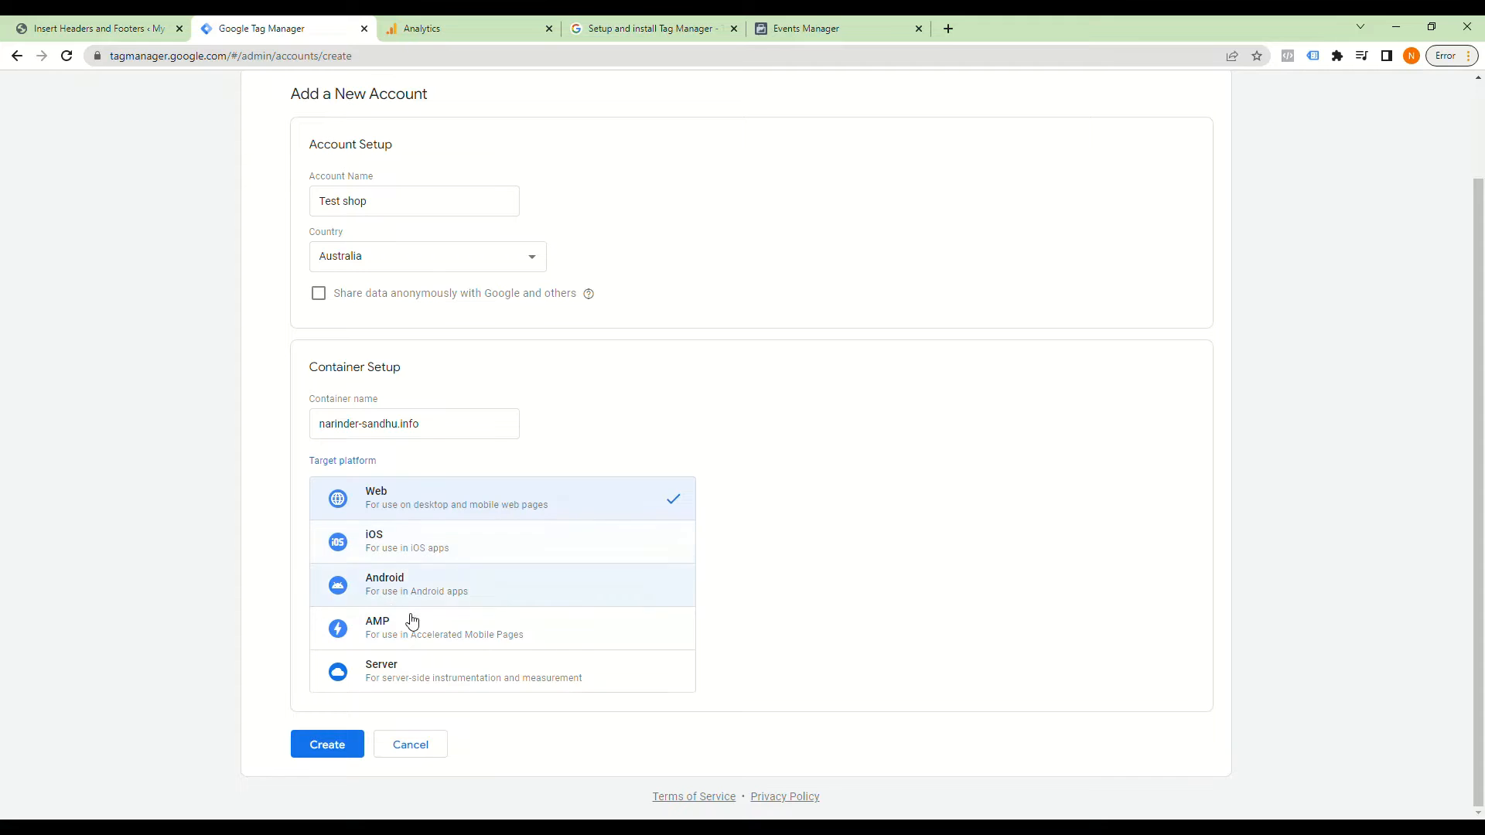
Step: Create the account, accepting the Data Processing Terms required by GDPR and the Terms of Service Agreement
click(333, 746)
scroll(611, 297, down, 3)
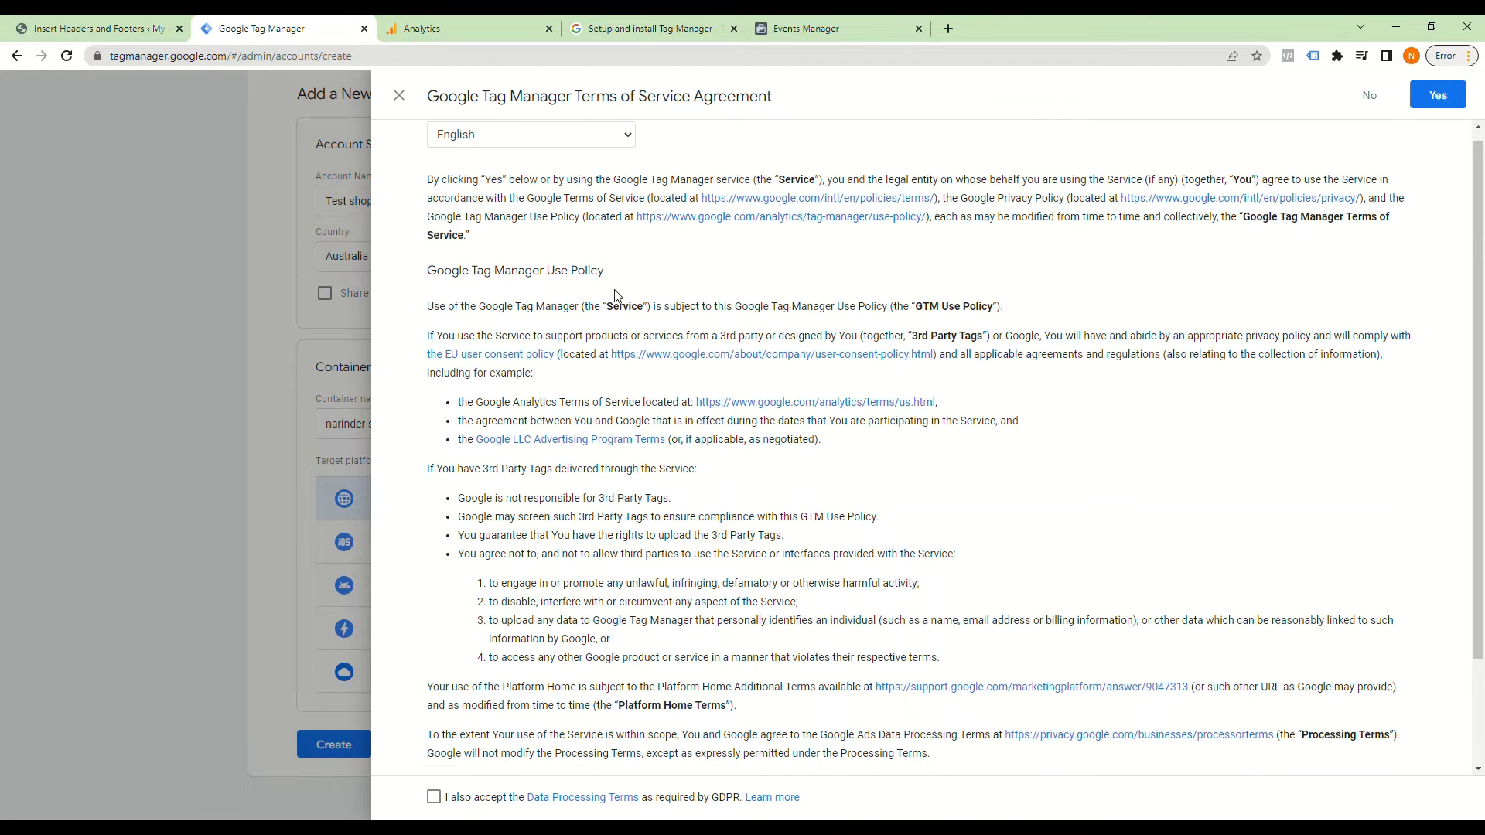
click(440, 799)
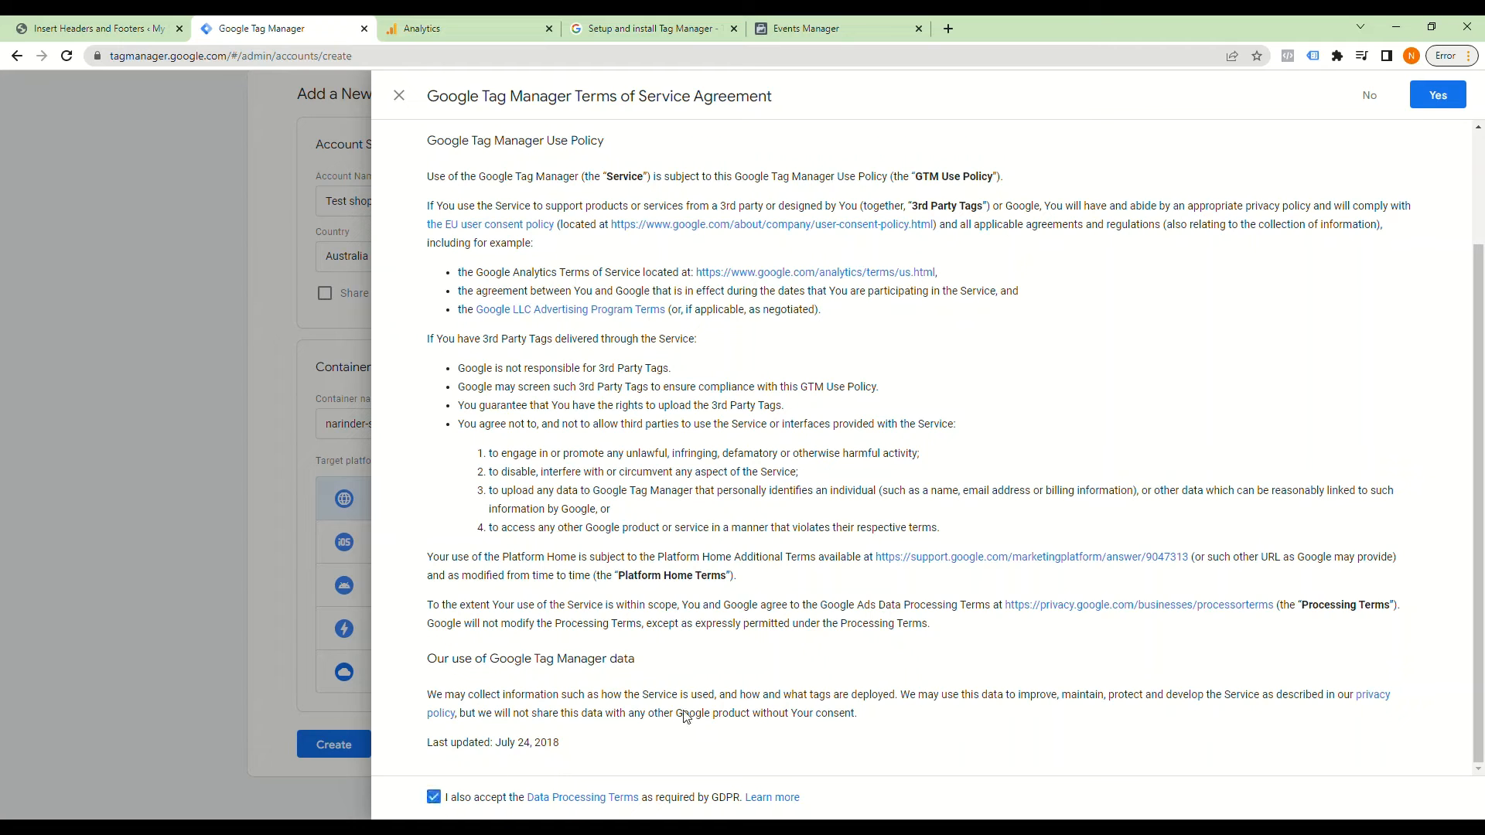
click(1440, 95)
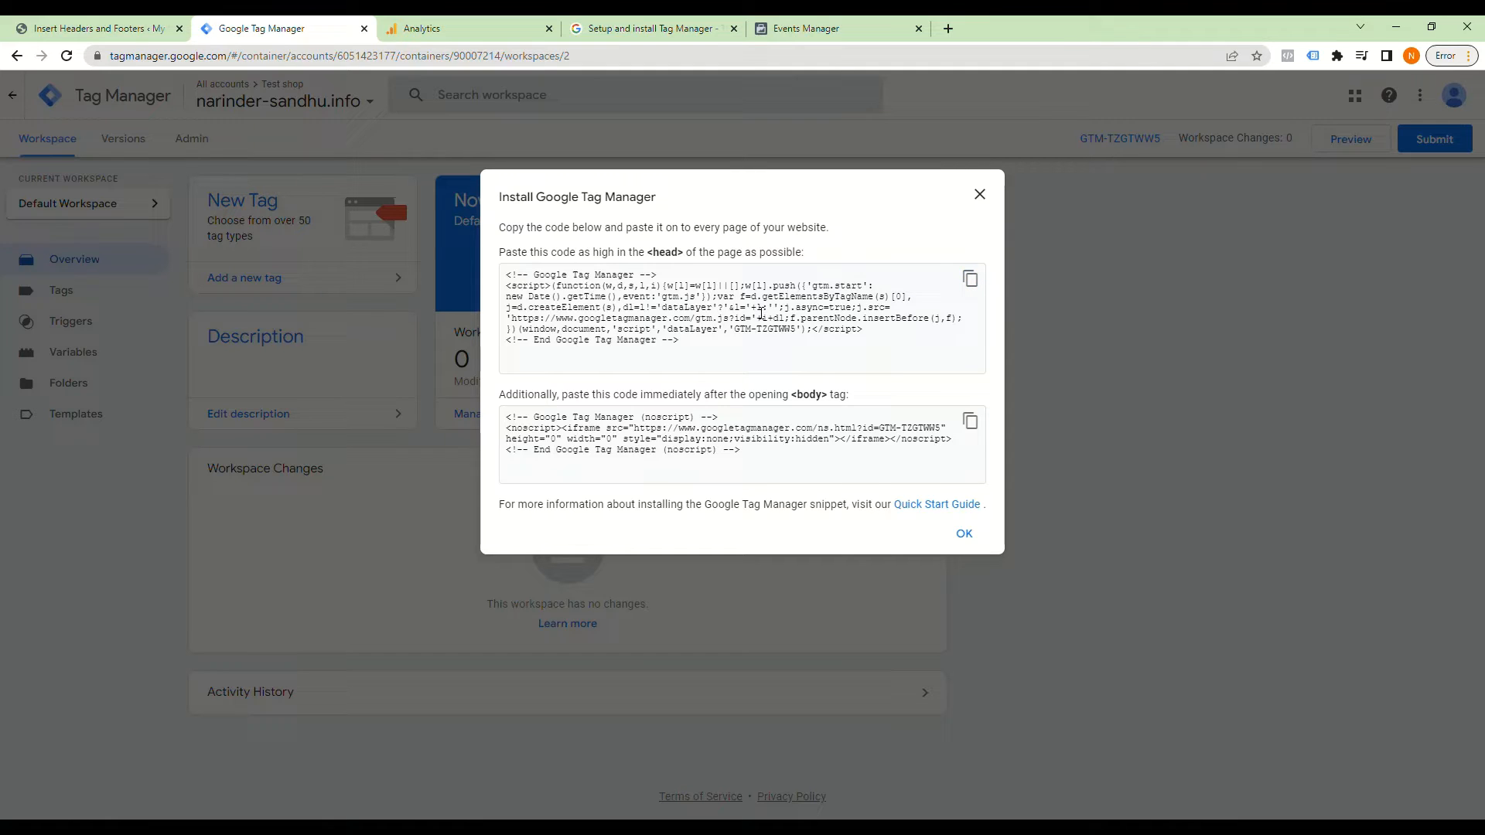
Step: Copy the Tag Manager head snippet and replace the Scripts in Header code in WordPress's Insert Headers and Footers settings with it
click(970, 278)
click(114, 31)
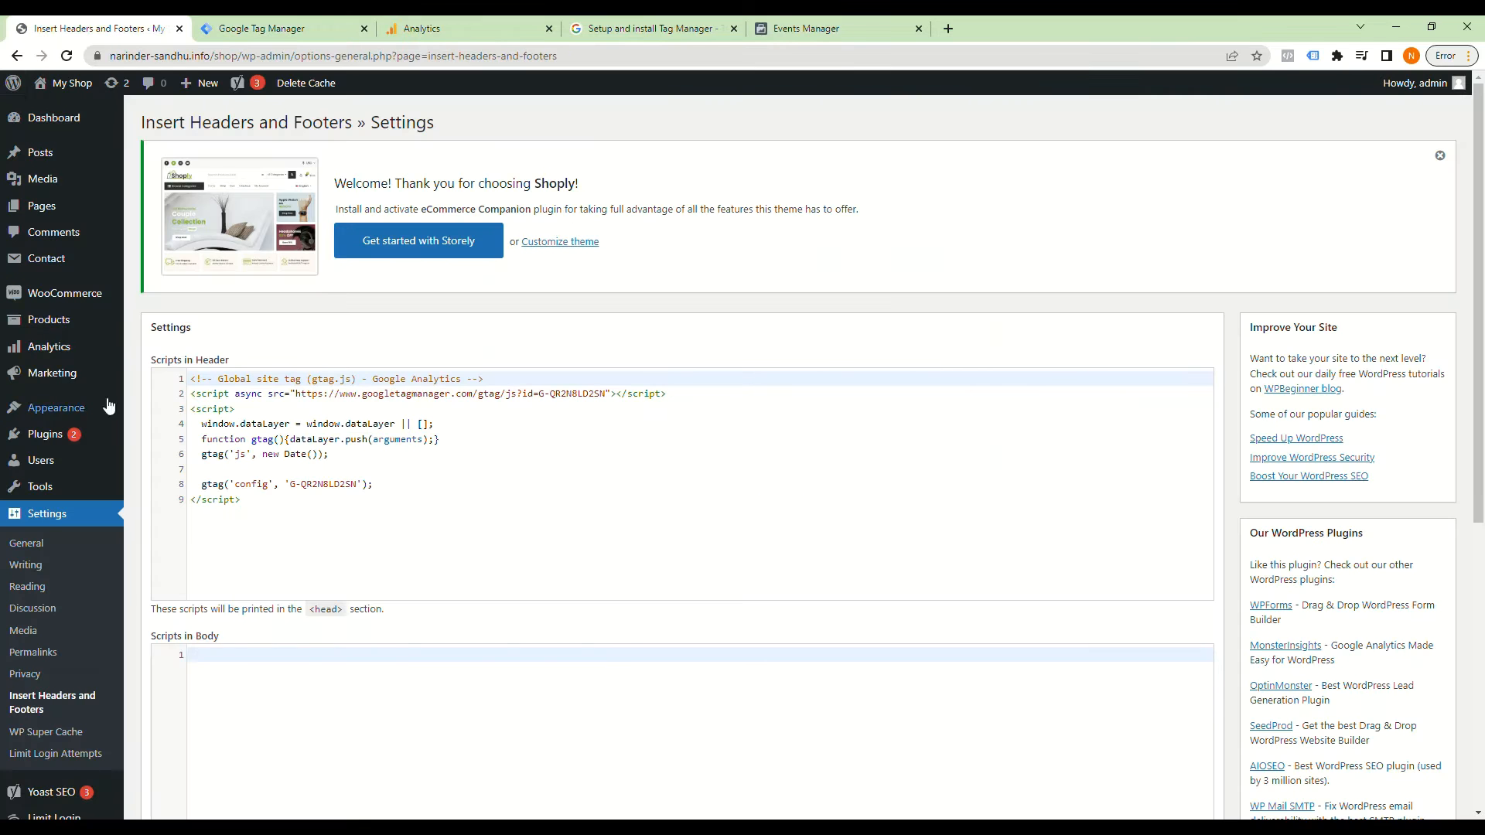
click(65, 702)
drag(260, 506, 163, 377)
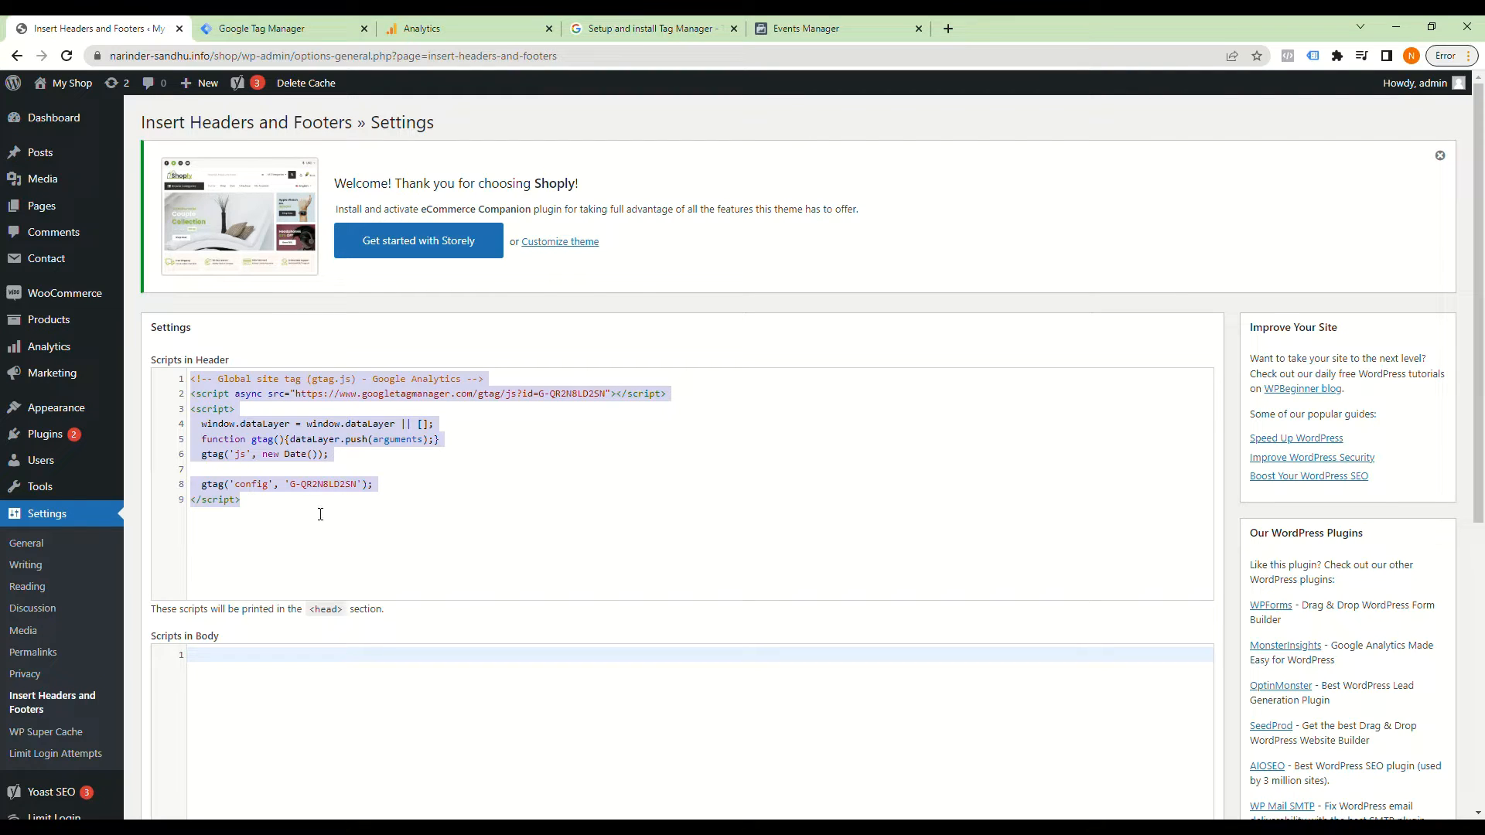
key(ctrl+v)
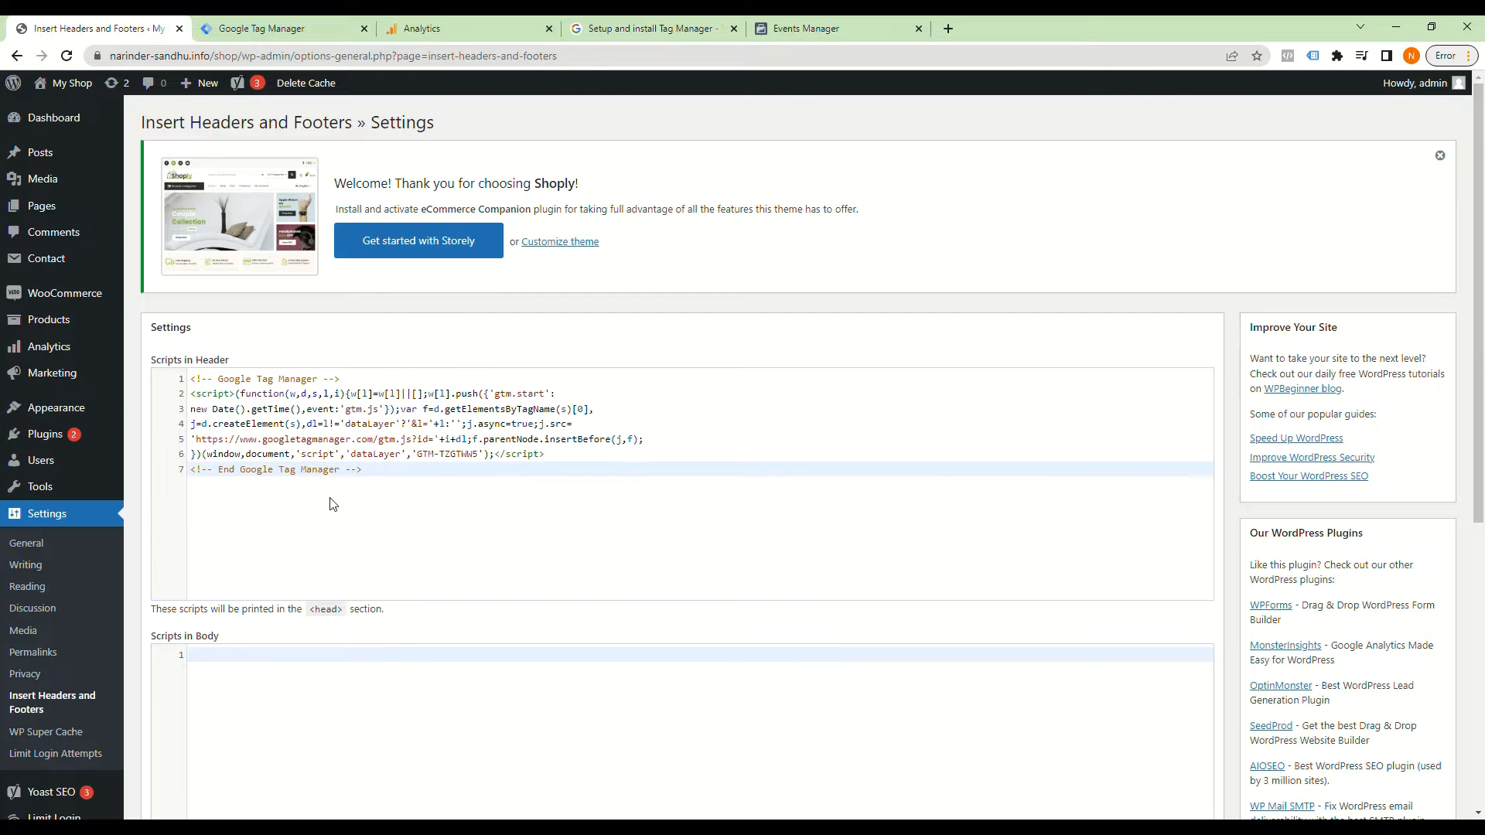
Step: Copy the noscript body snippet from Tag Manager into Scripts in Body in WordPress and save the settings
click(285, 28)
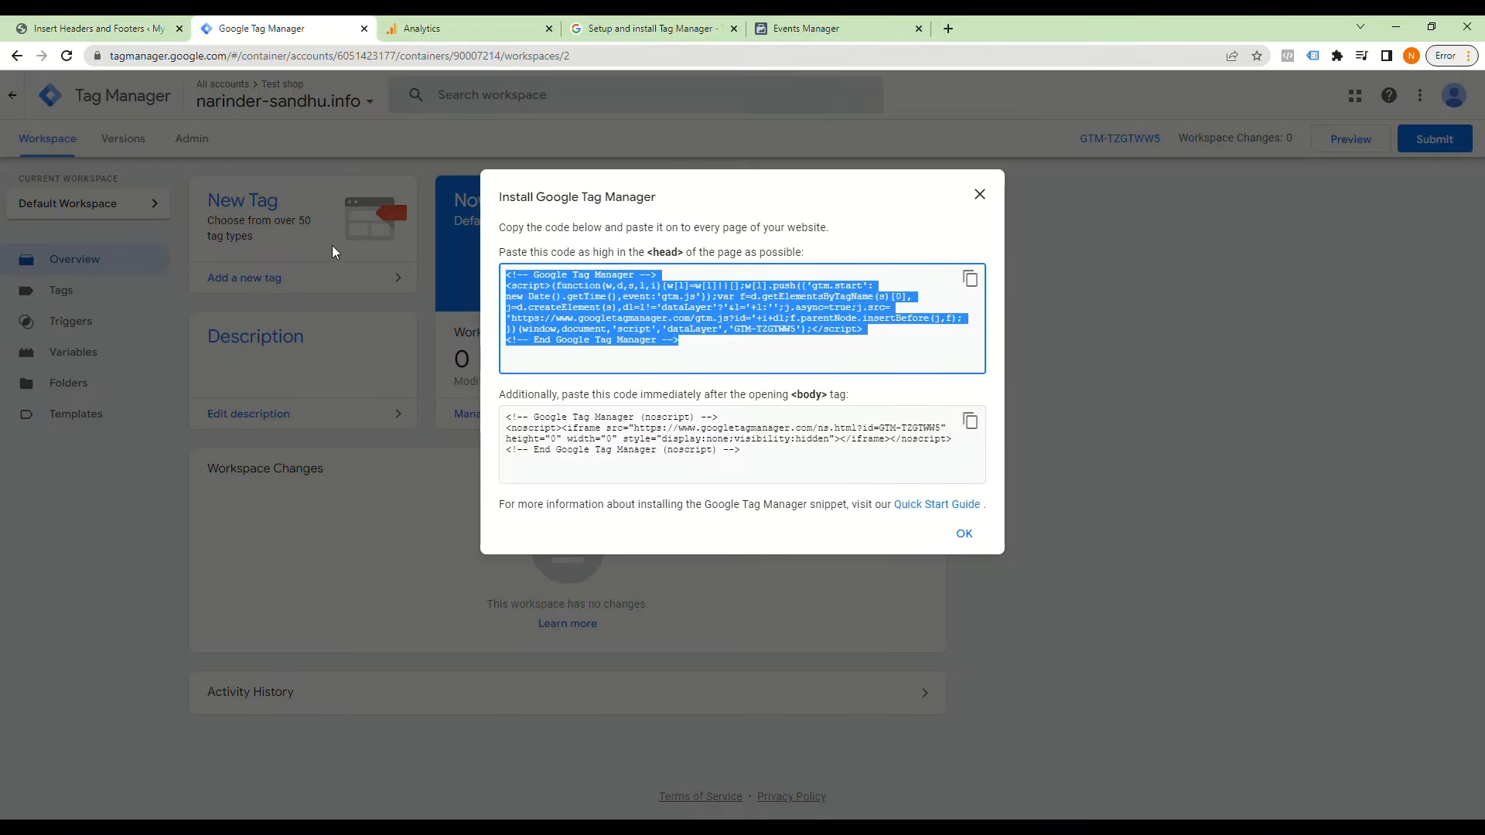
click(970, 421)
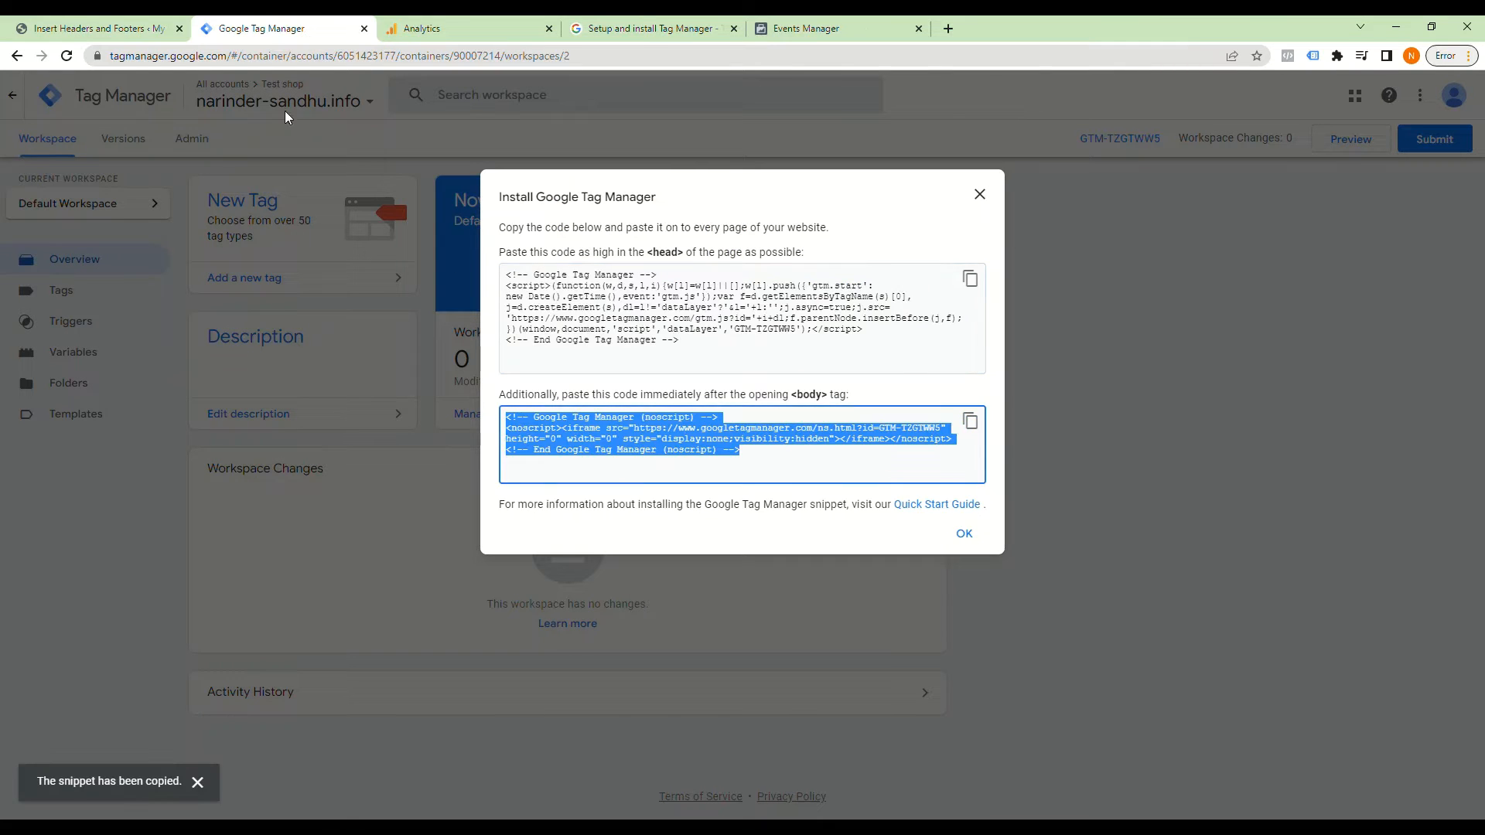
click(124, 29)
scroll(86, 358, down, 6)
scroll(312, 295, up, 1)
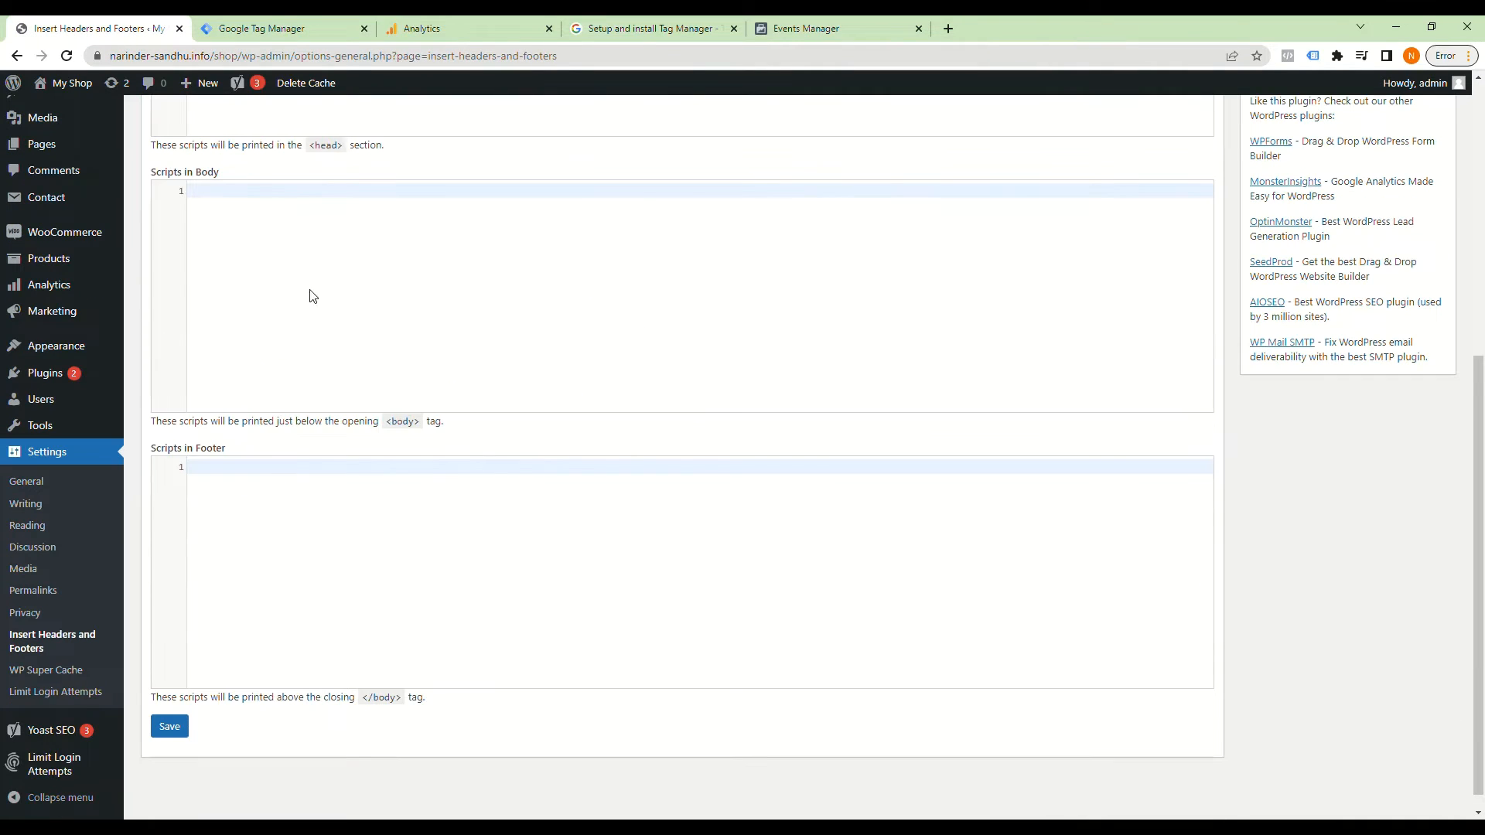
click(250, 201)
key(ctrl+v)
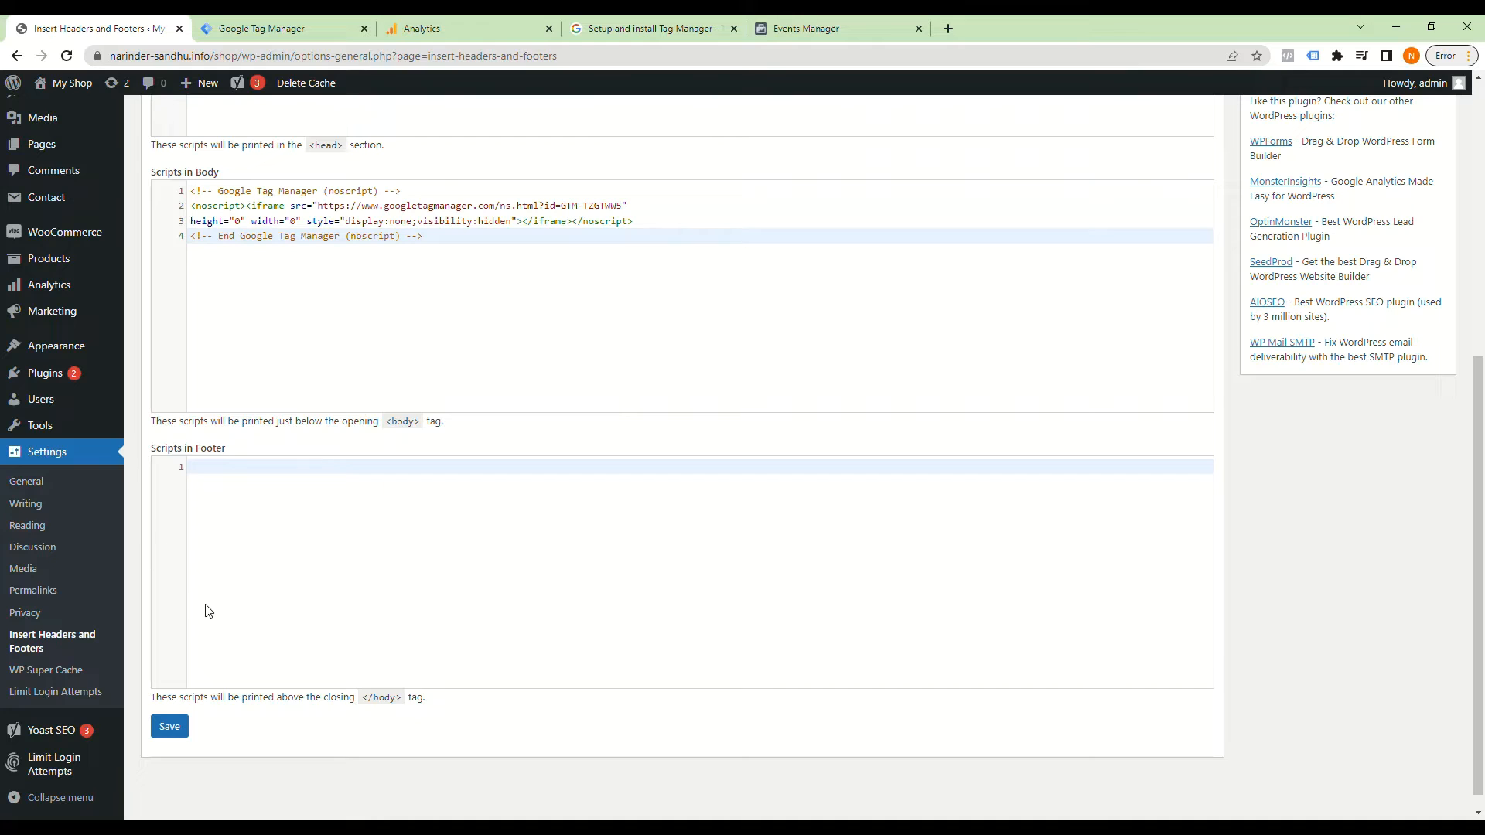
click(175, 730)
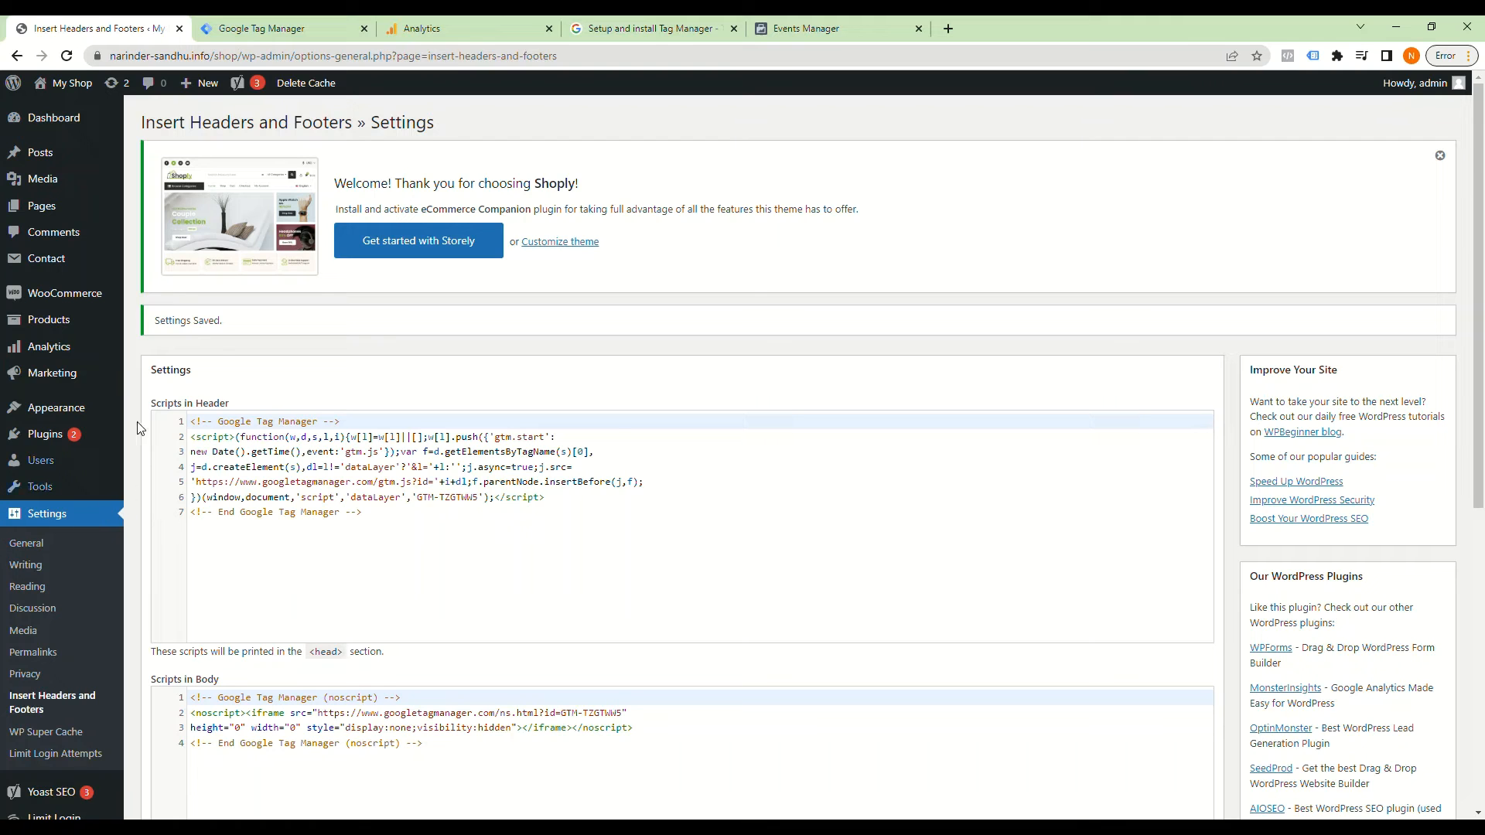
Step: Return to Tag Manager, dismiss the installation instructions and add a new tag of type Google Analytics: GA4 Configuration
click(262, 29)
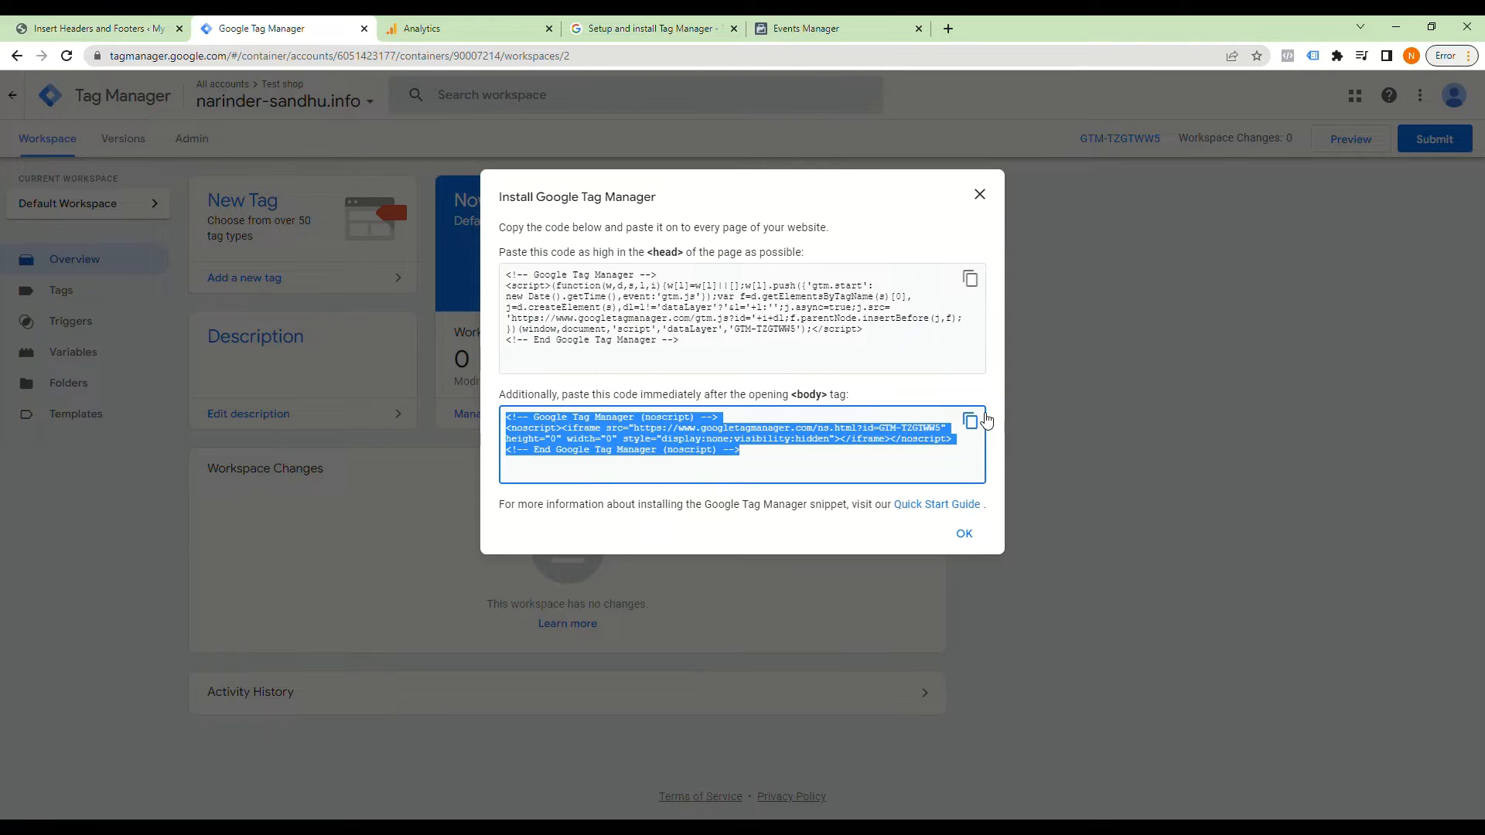
click(963, 534)
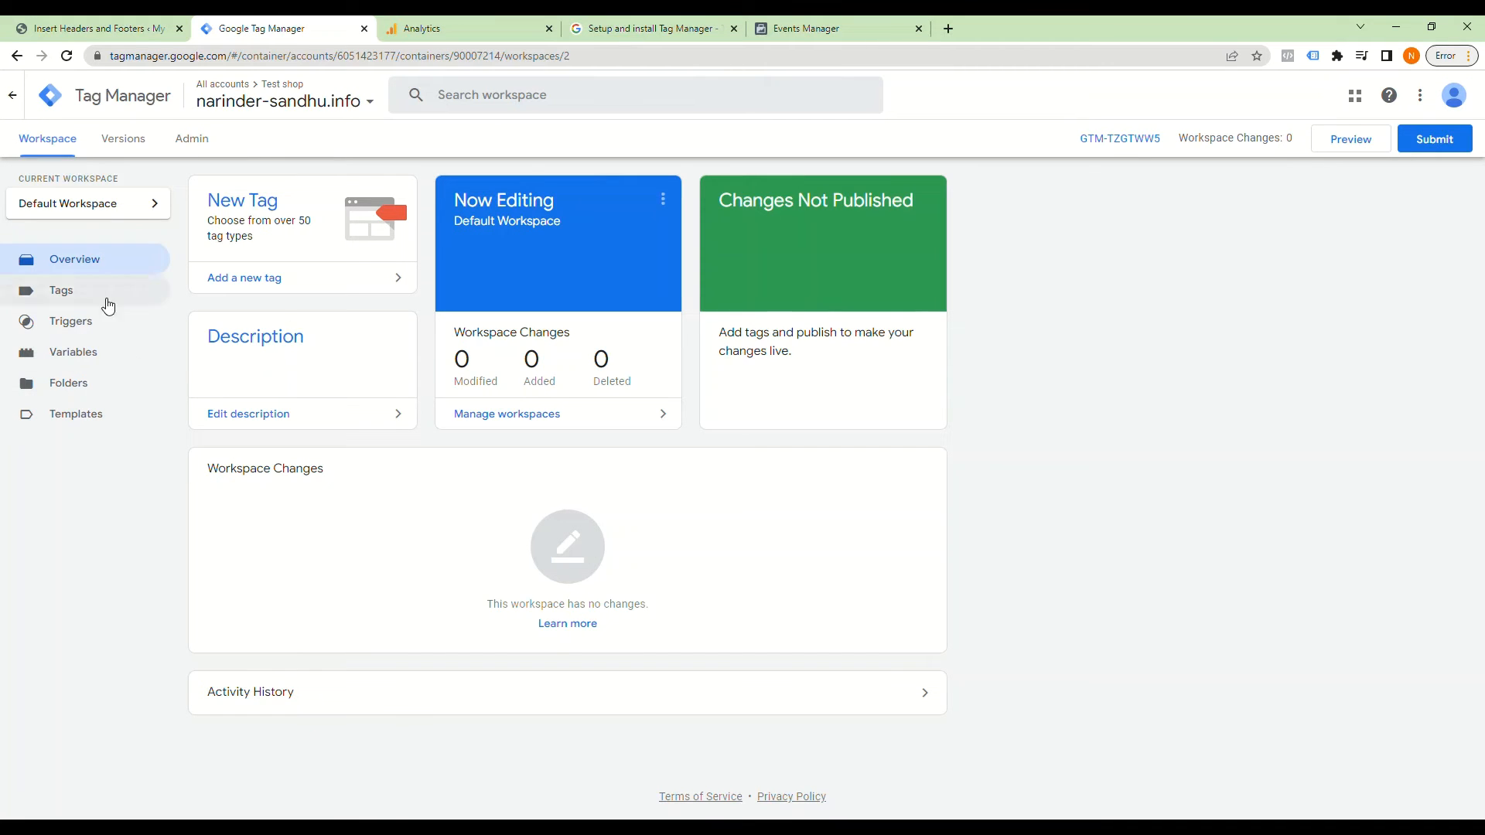
click(271, 285)
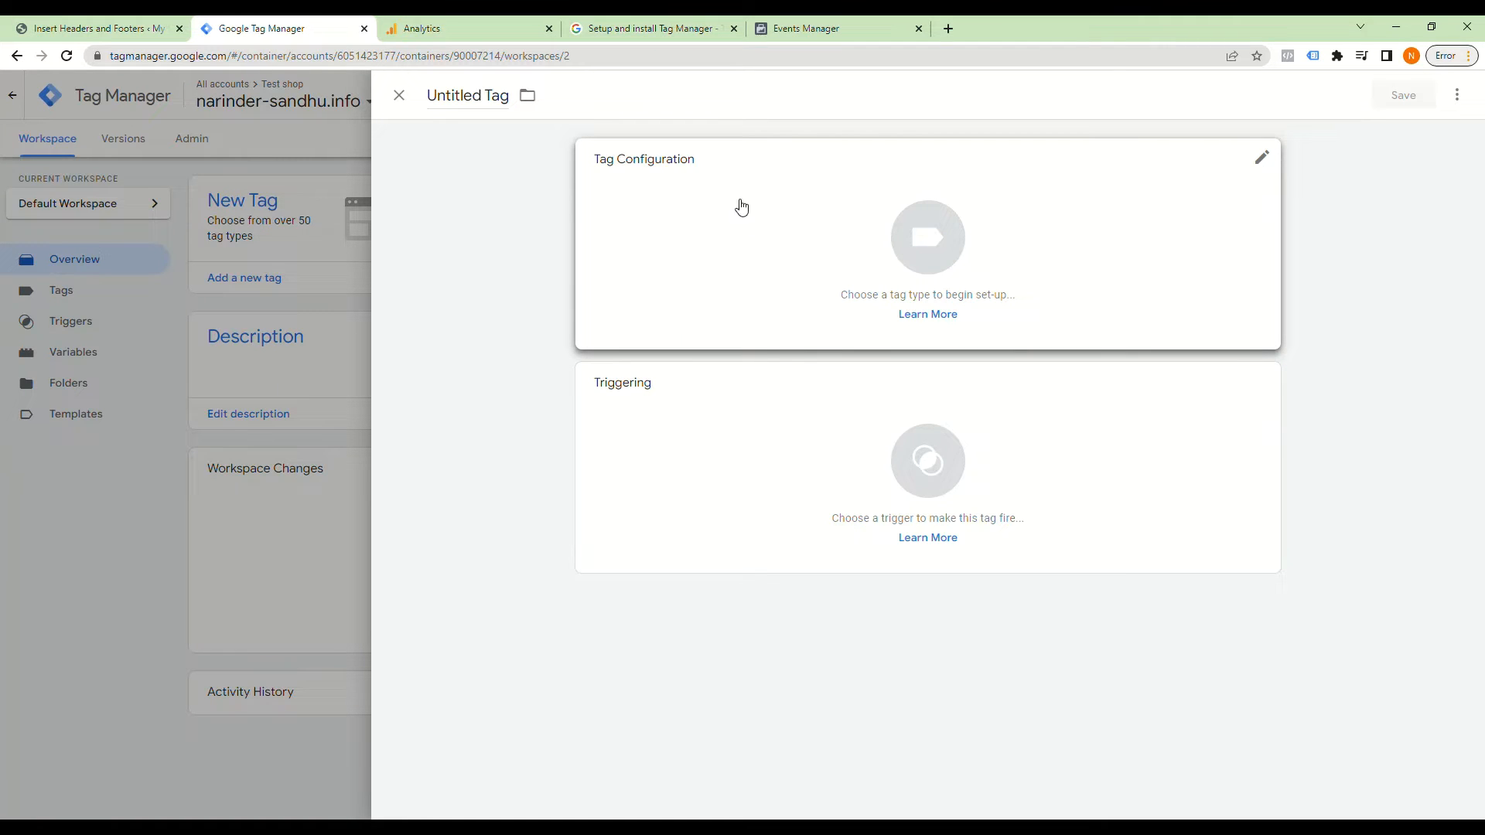
click(897, 288)
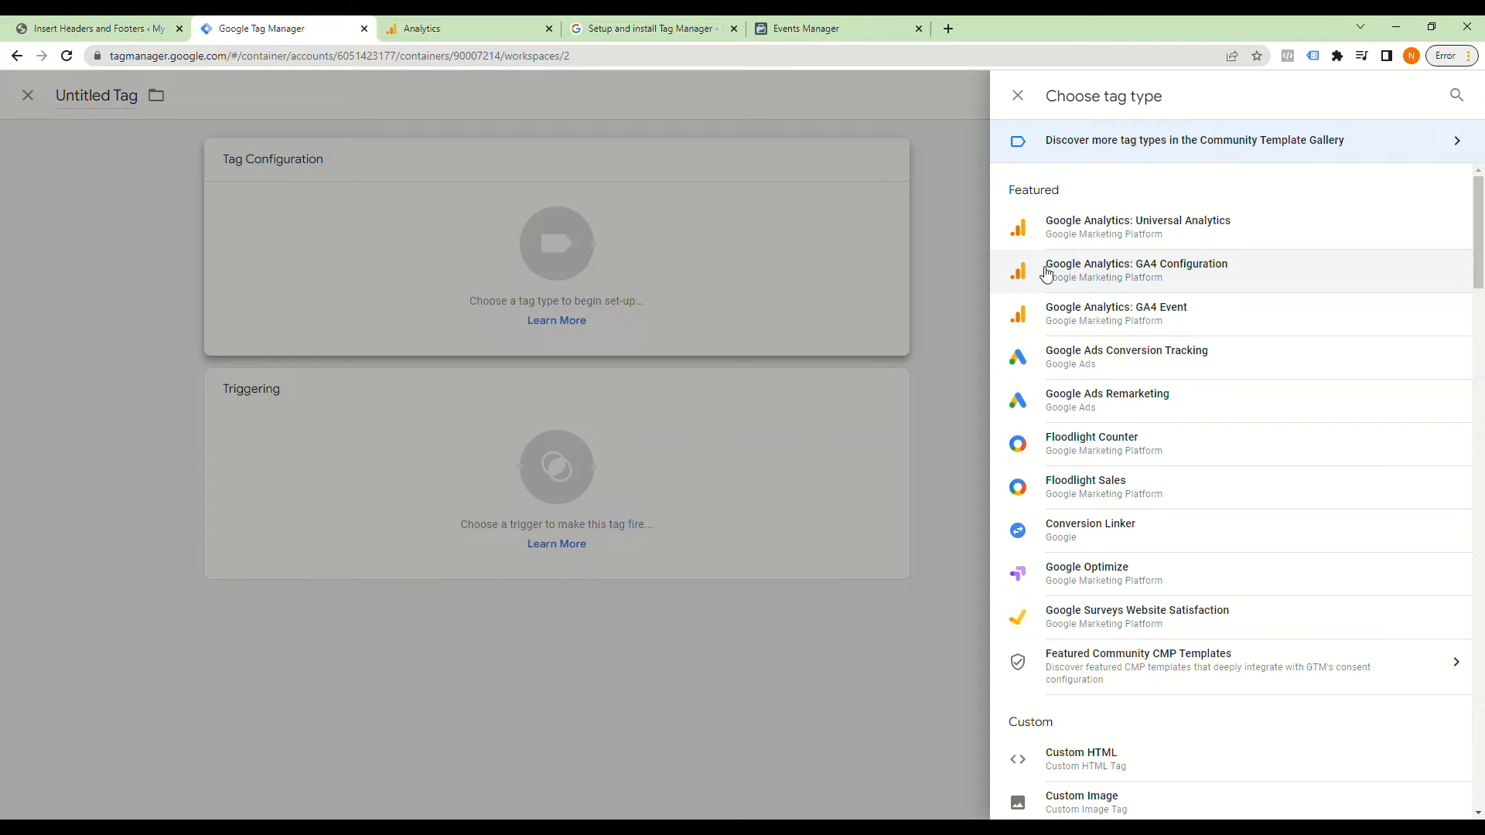
click(1141, 283)
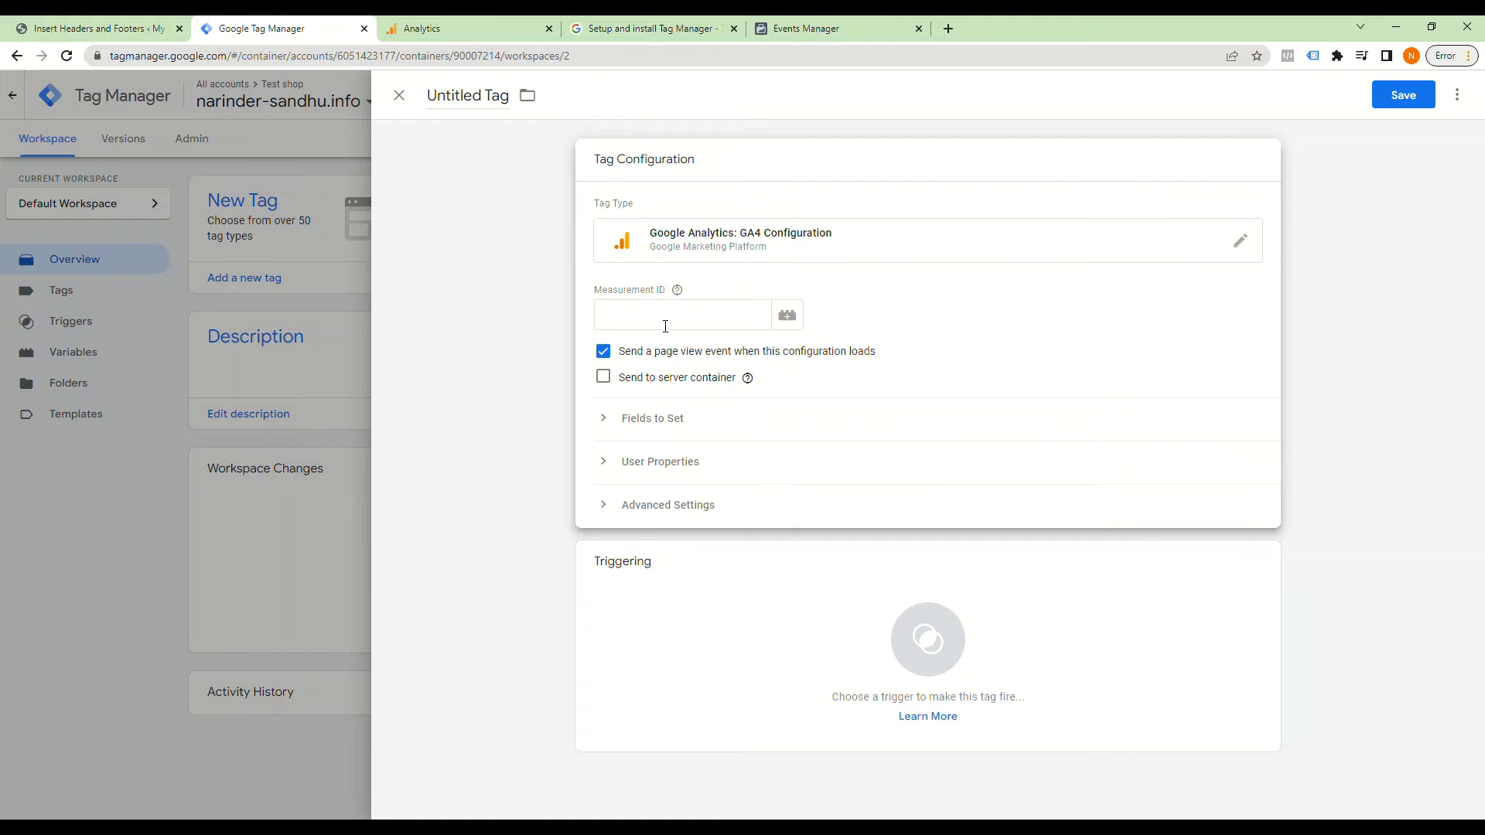
Step: Copy the shop web stream's measurement ID from Google Analytics and enter it as the new tag's Measurement ID in Tag Manager
click(637, 316)
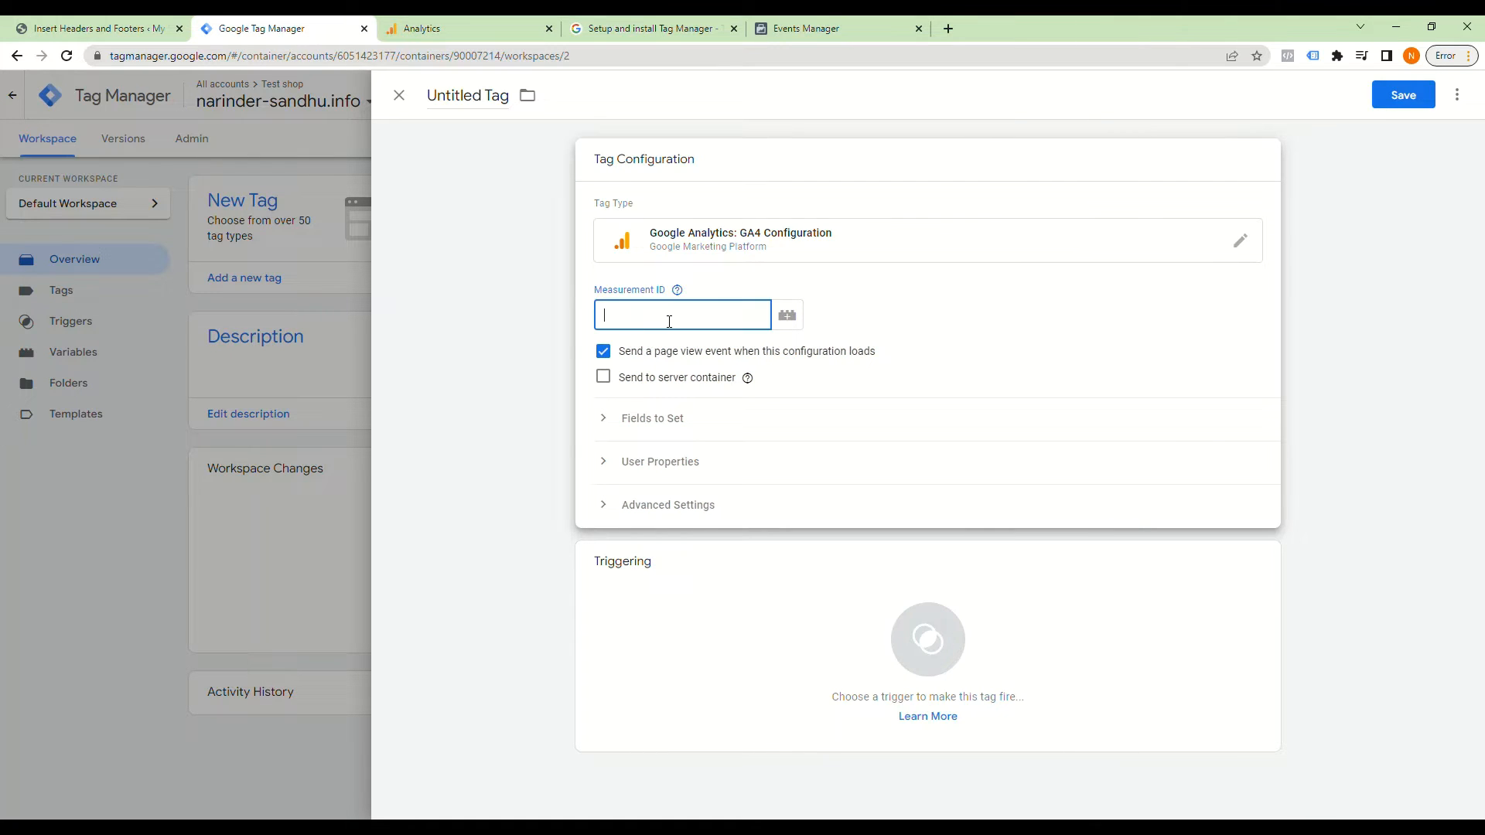
click(451, 31)
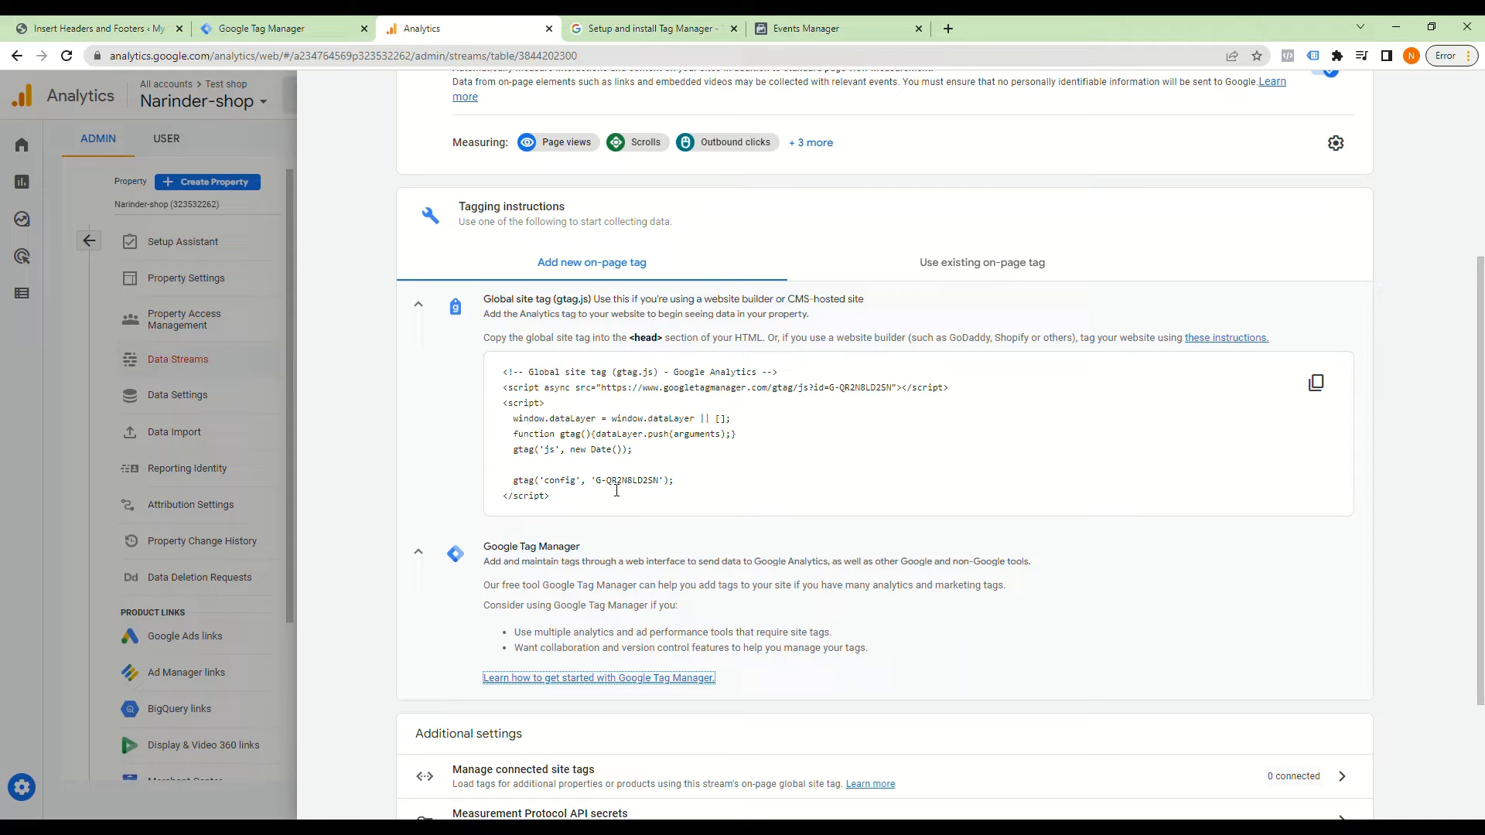
drag(596, 483, 667, 488)
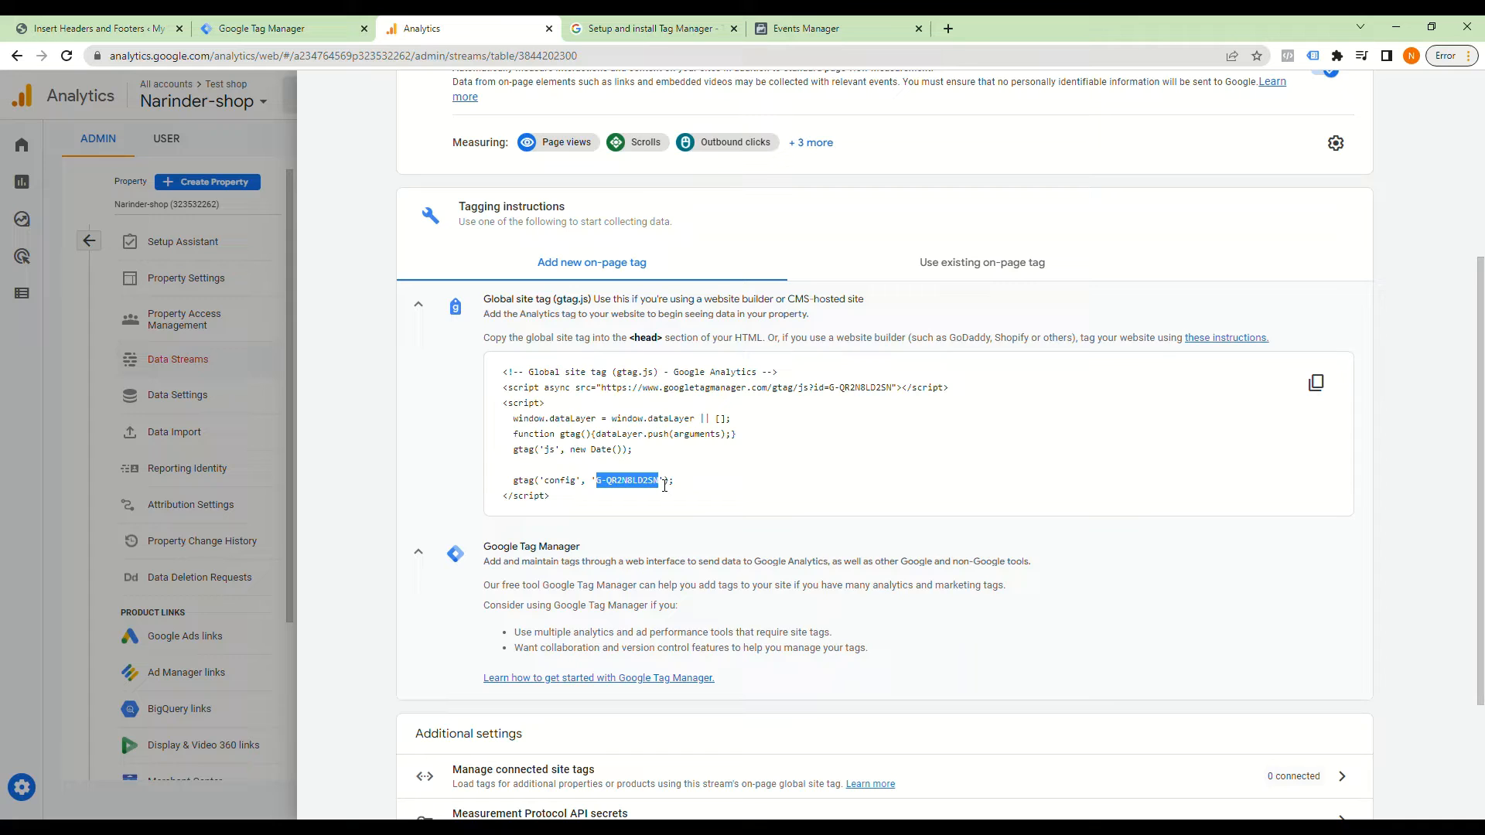
scroll(1360, 185, up, 4)
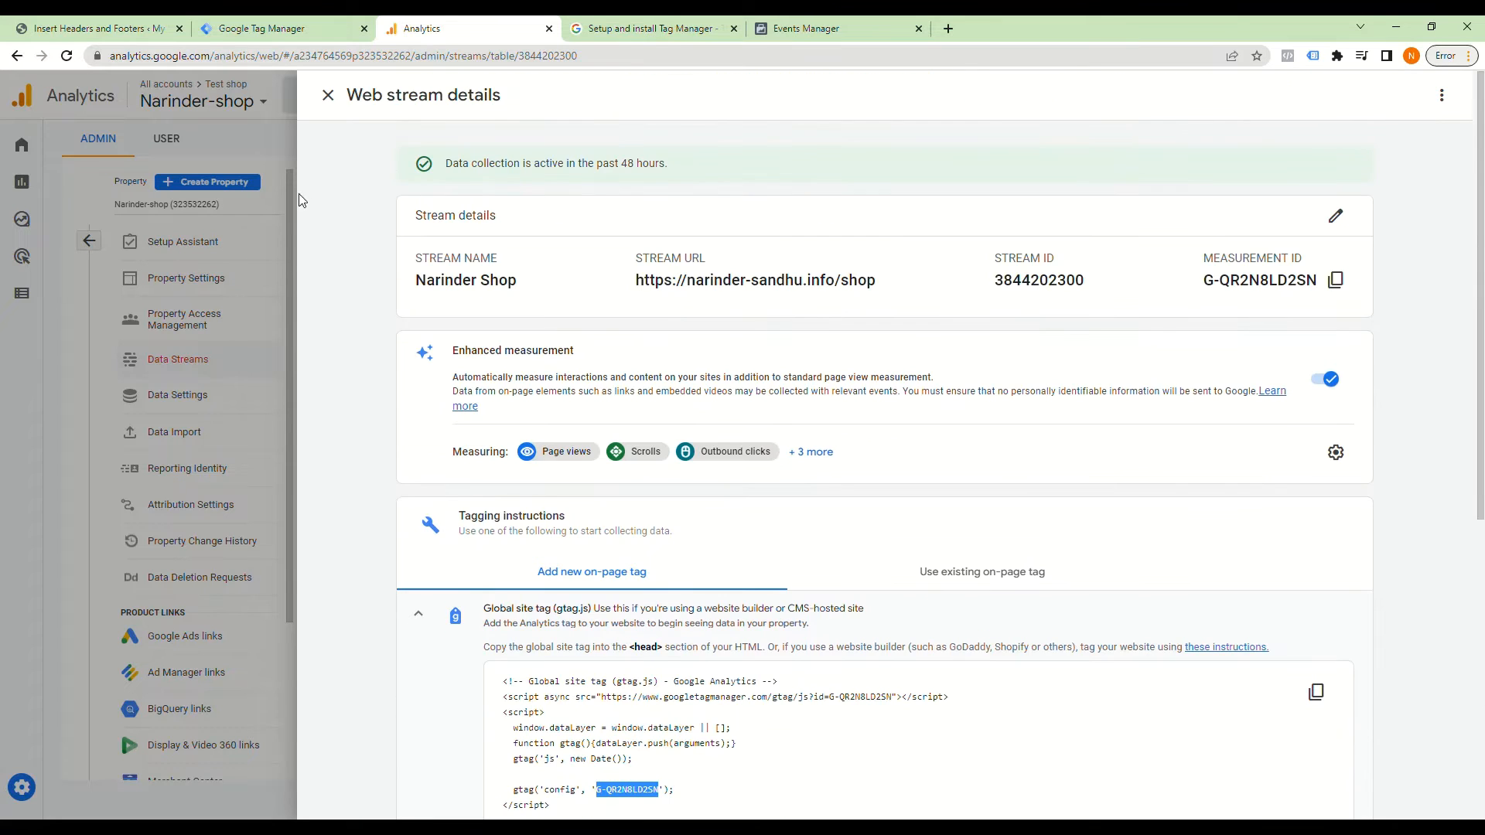
click(327, 96)
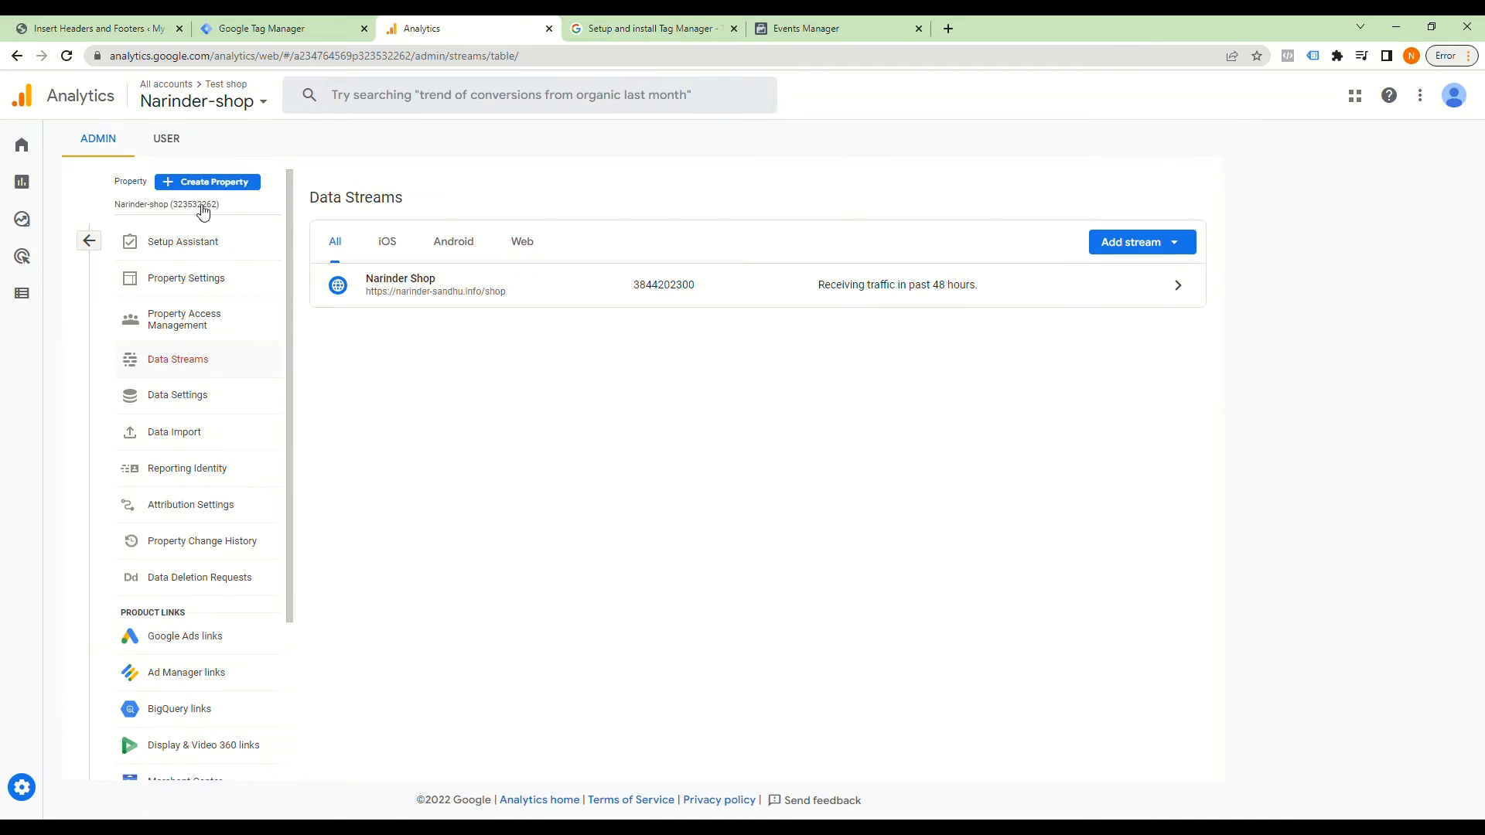
click(282, 29)
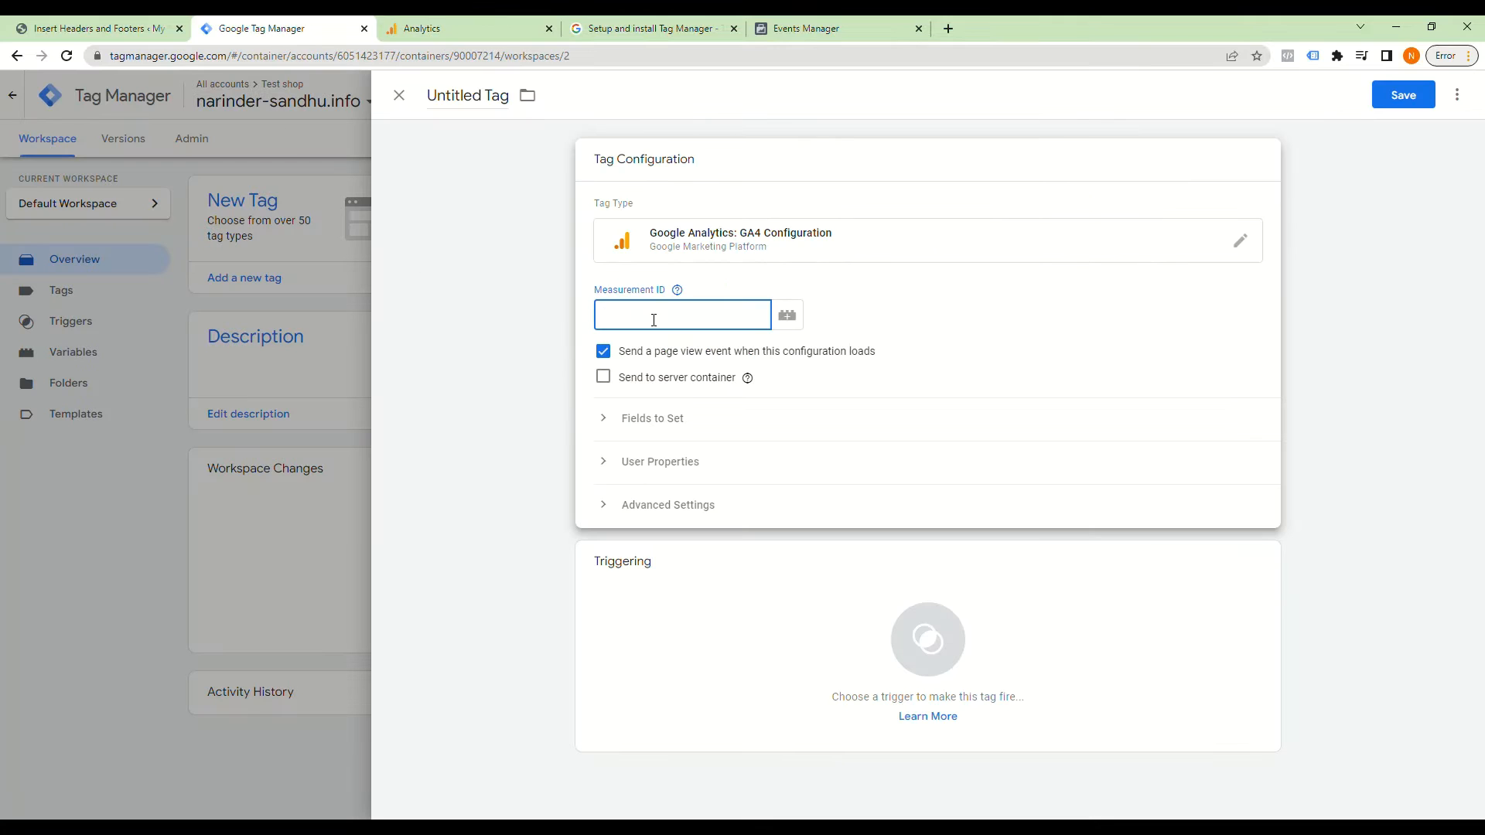
key(ctrl+v)
Step: Set the tag to fire on the All Pages trigger and save it under the name GA4-Tag-All Page view
click(920, 654)
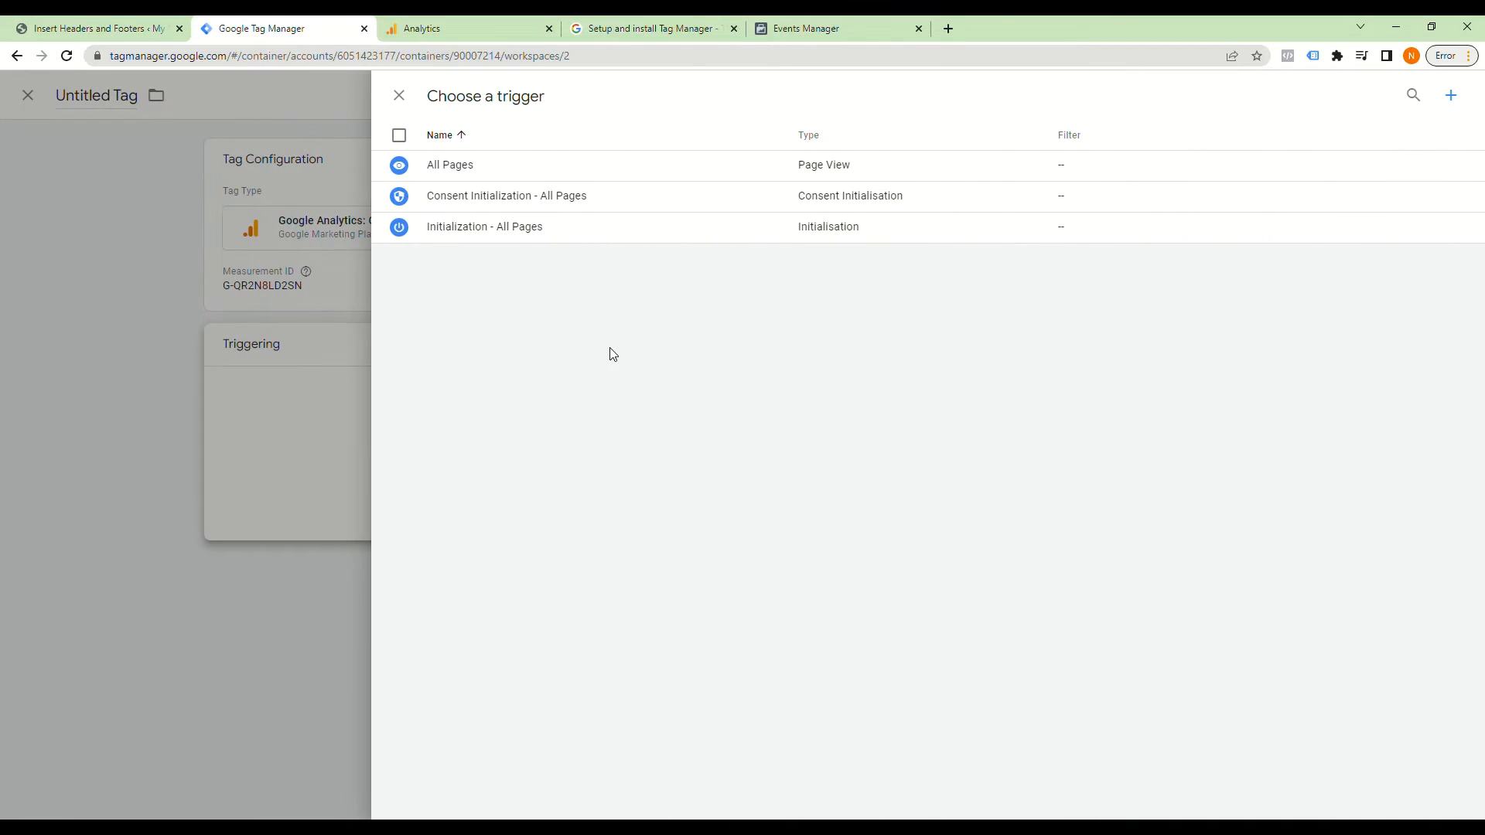
click(496, 166)
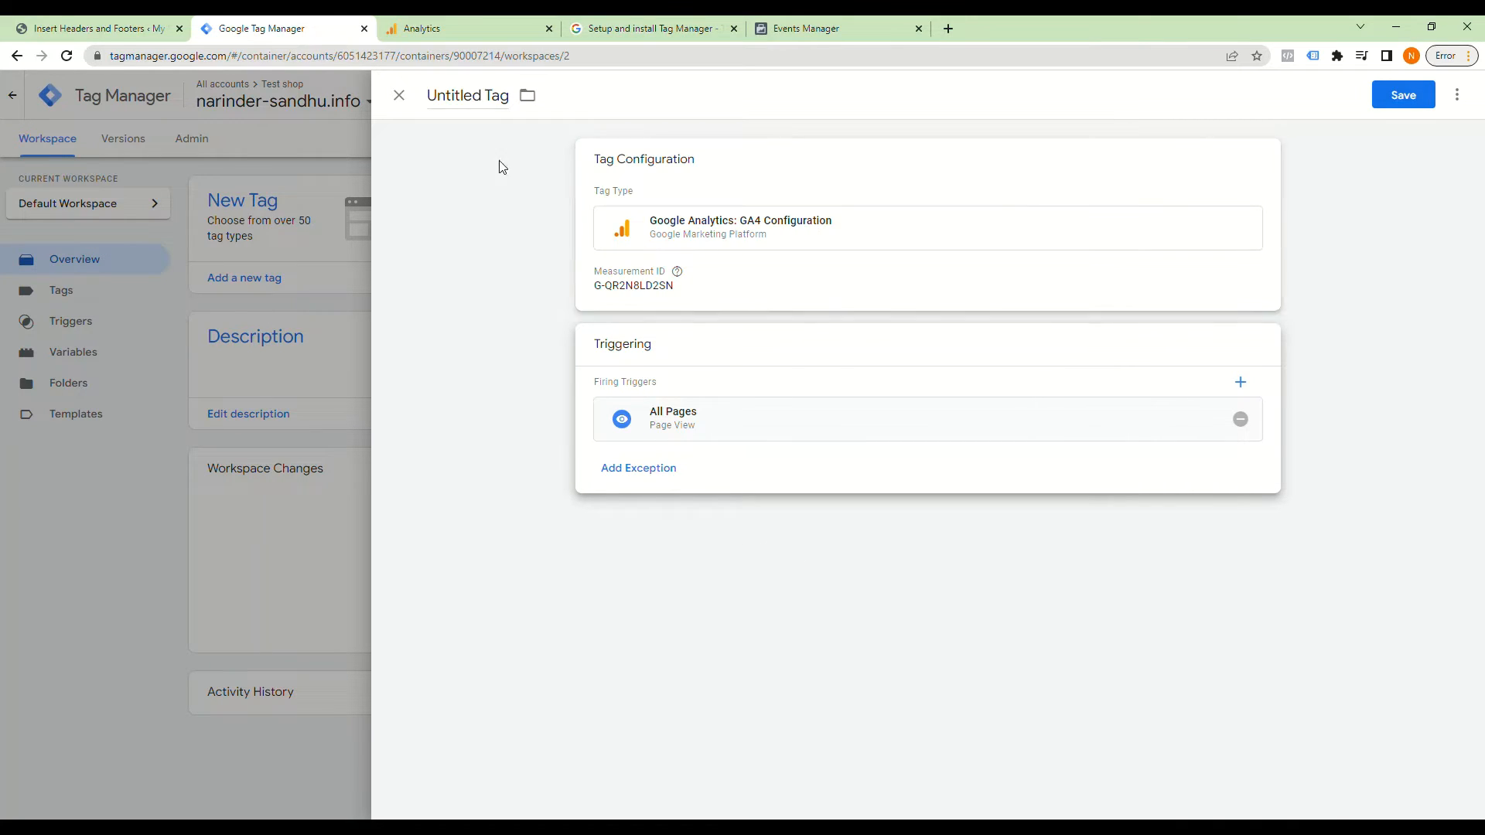
drag(511, 103, 418, 94)
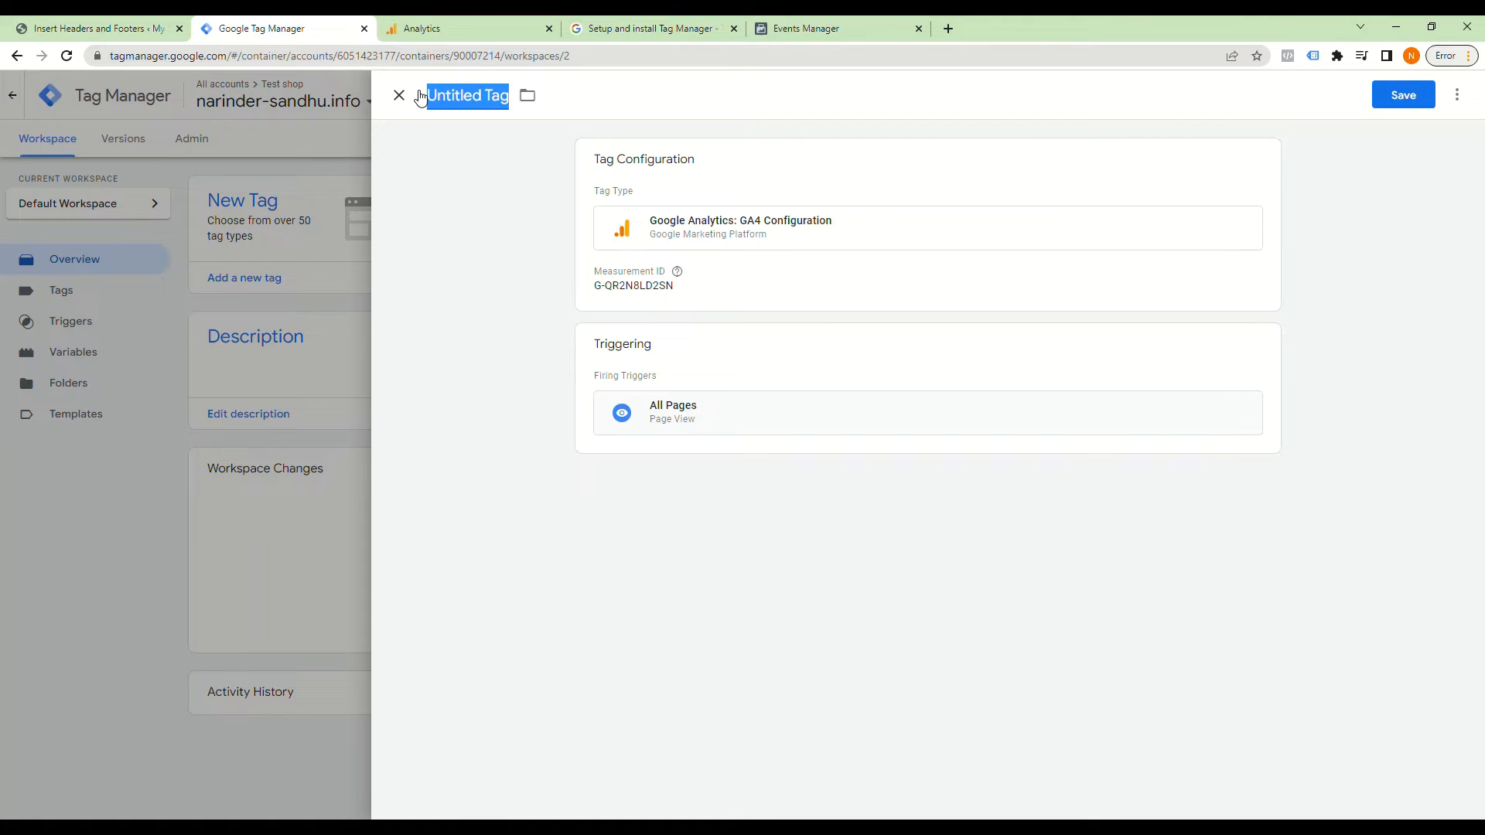
text(GA$-)
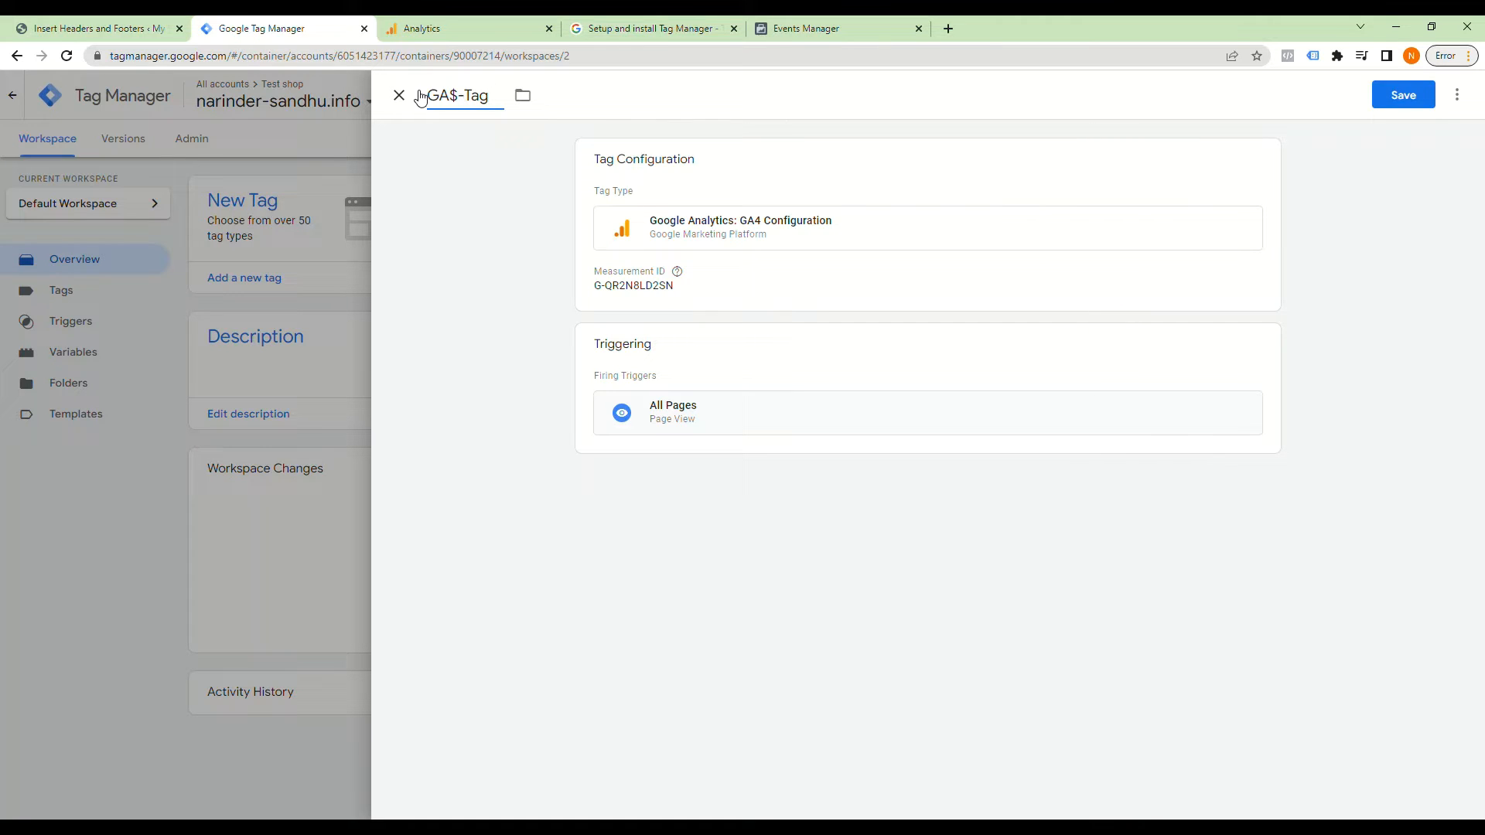
key(BackSpace)
text(4)
text(-All Page view)
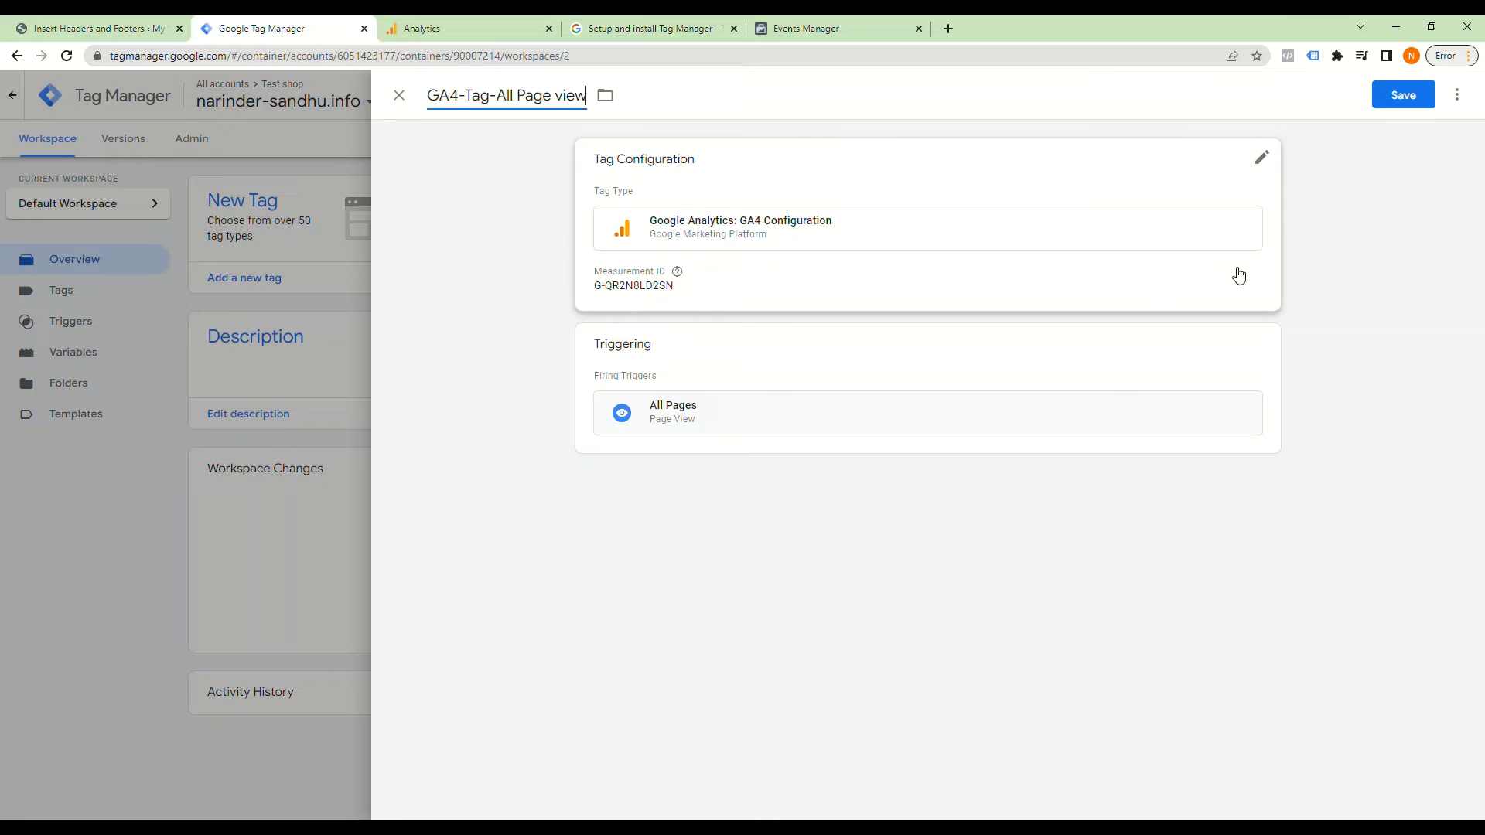
click(1399, 91)
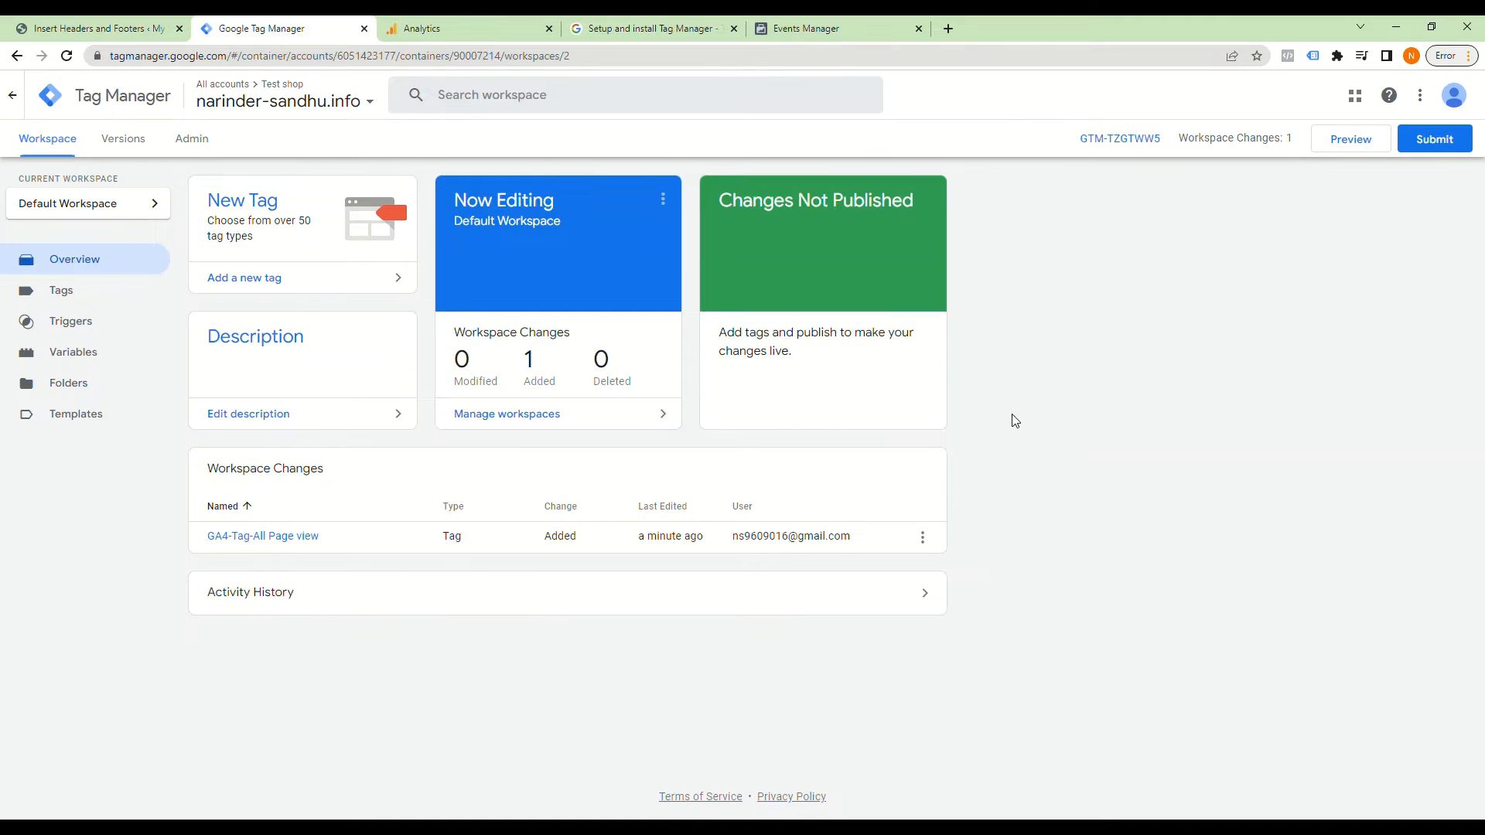
Step: Submit the workspace changes and publish them to the Live environment with the version name first edit
click(1449, 145)
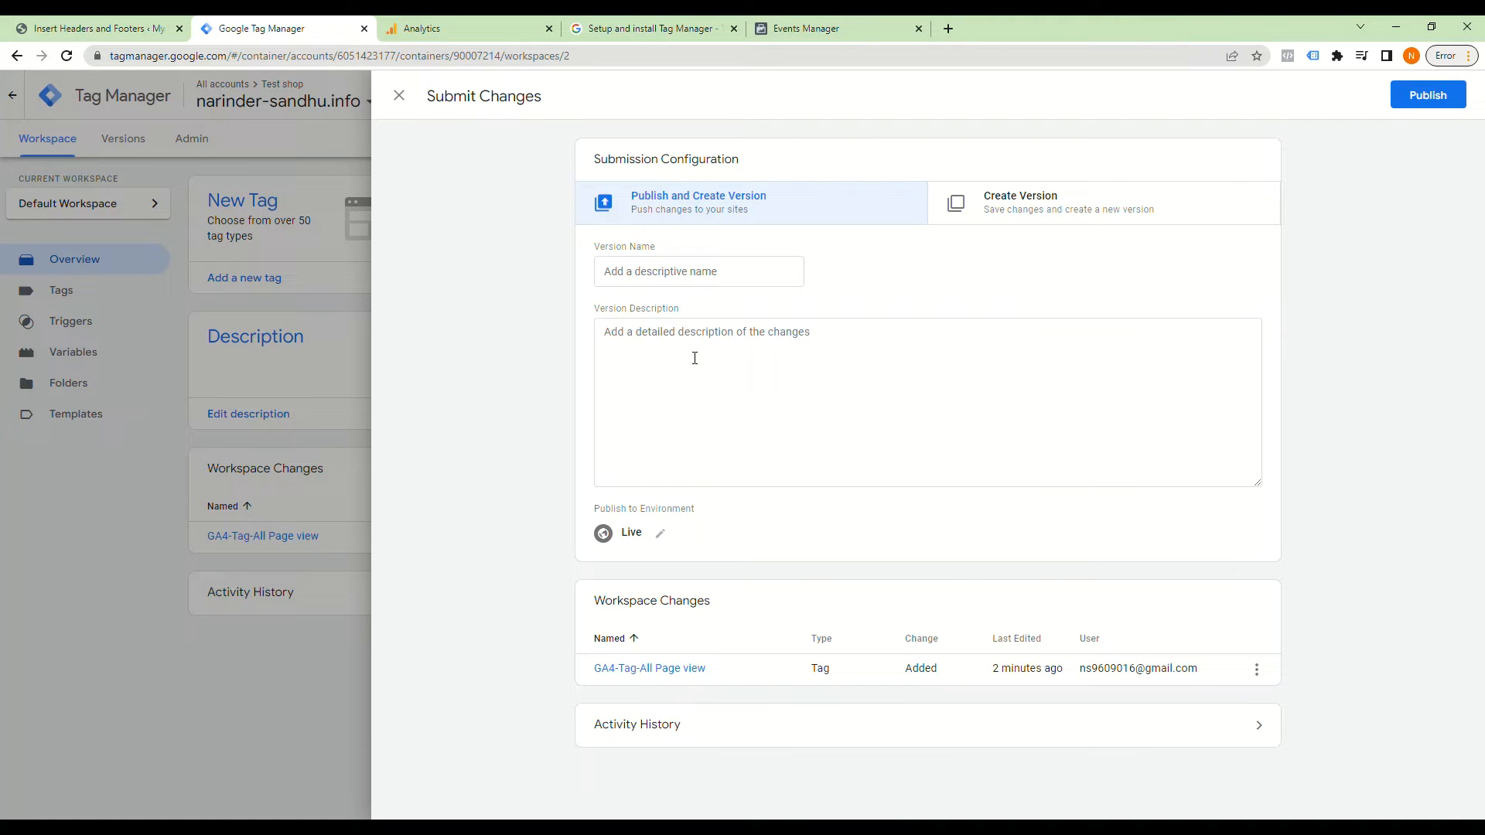
click(705, 277)
text(first edit)
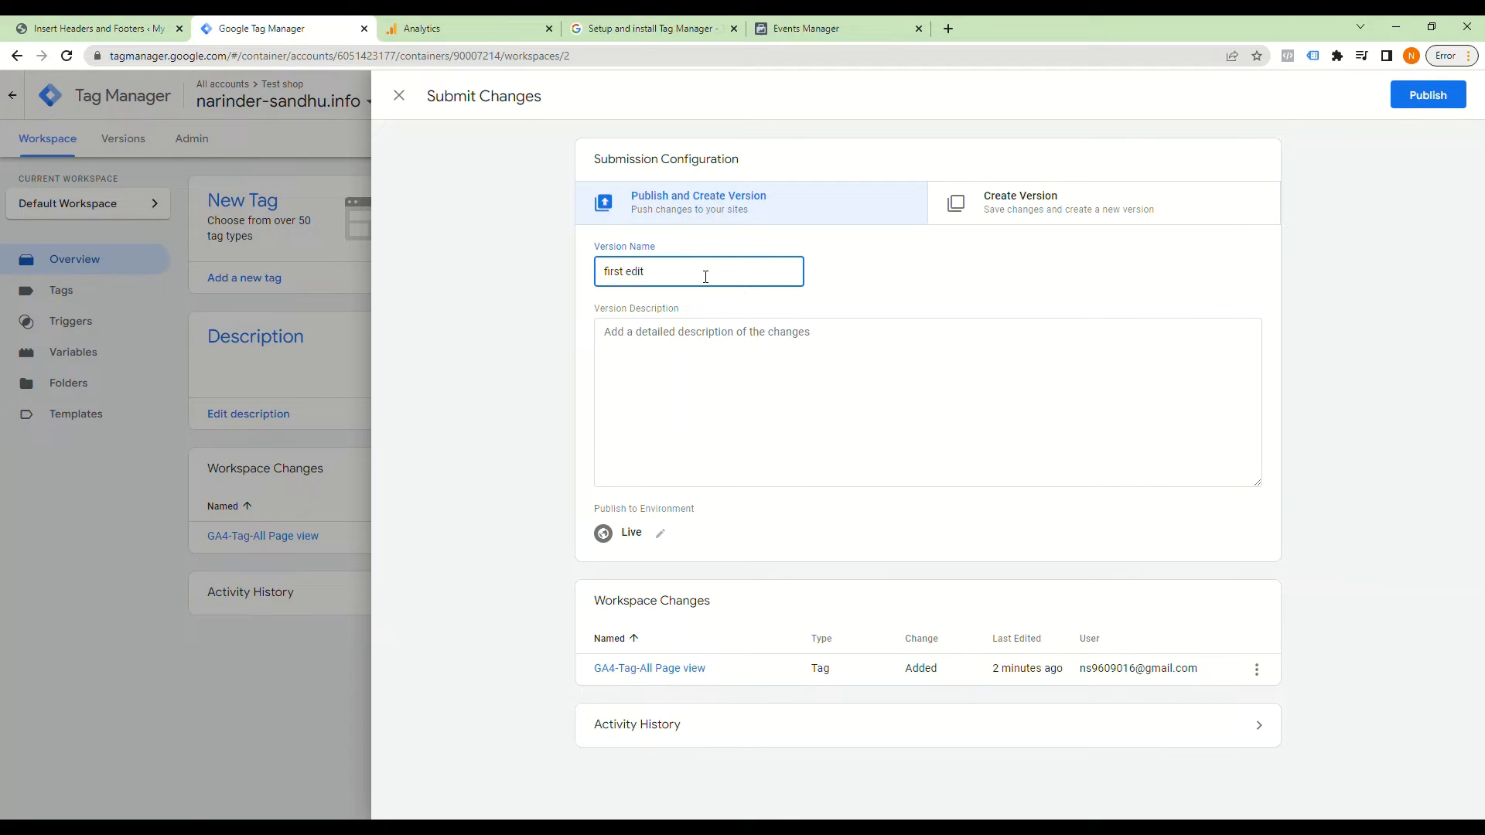
click(678, 359)
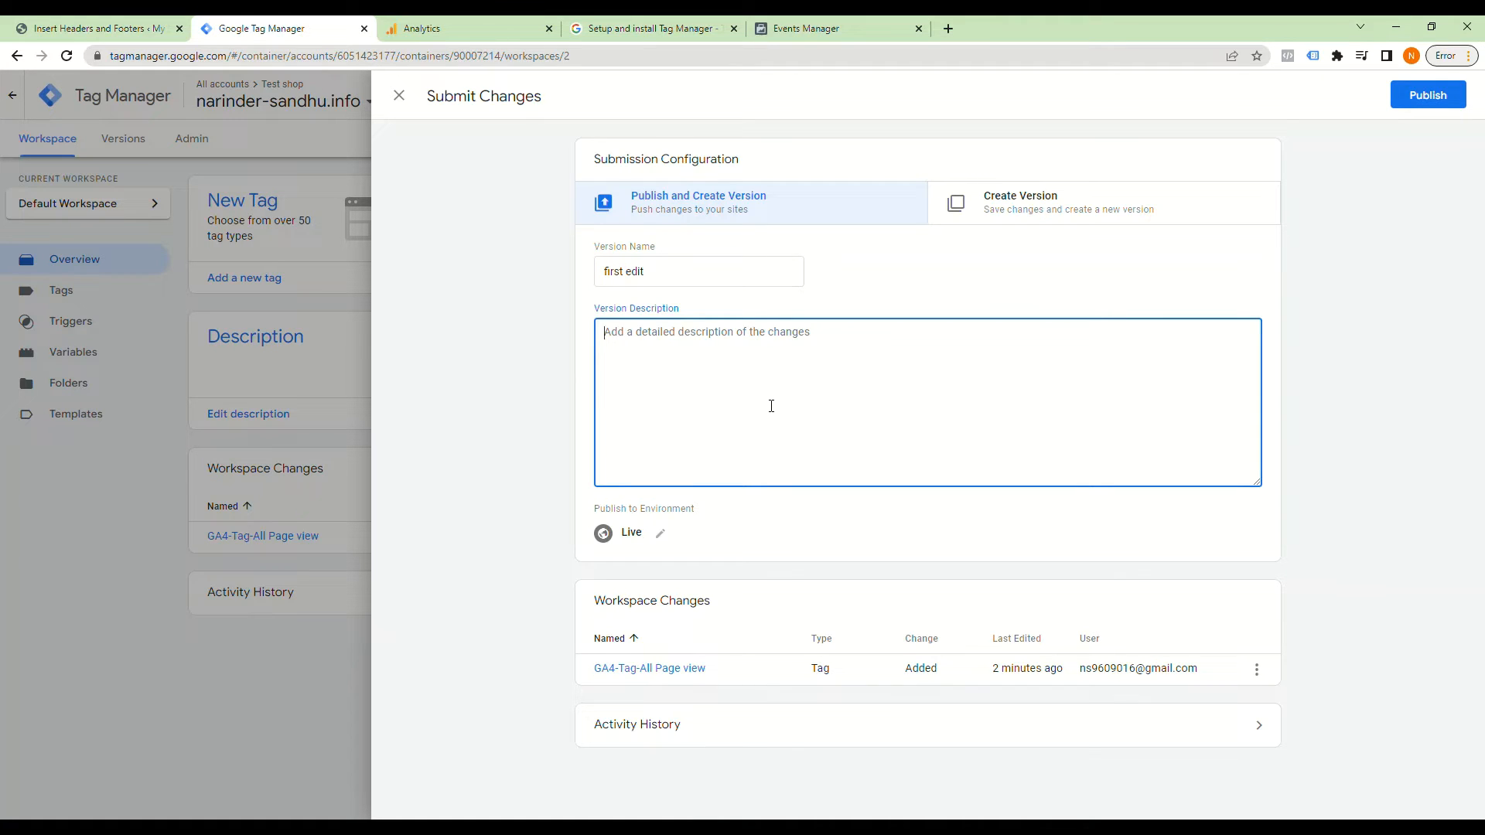
click(1451, 95)
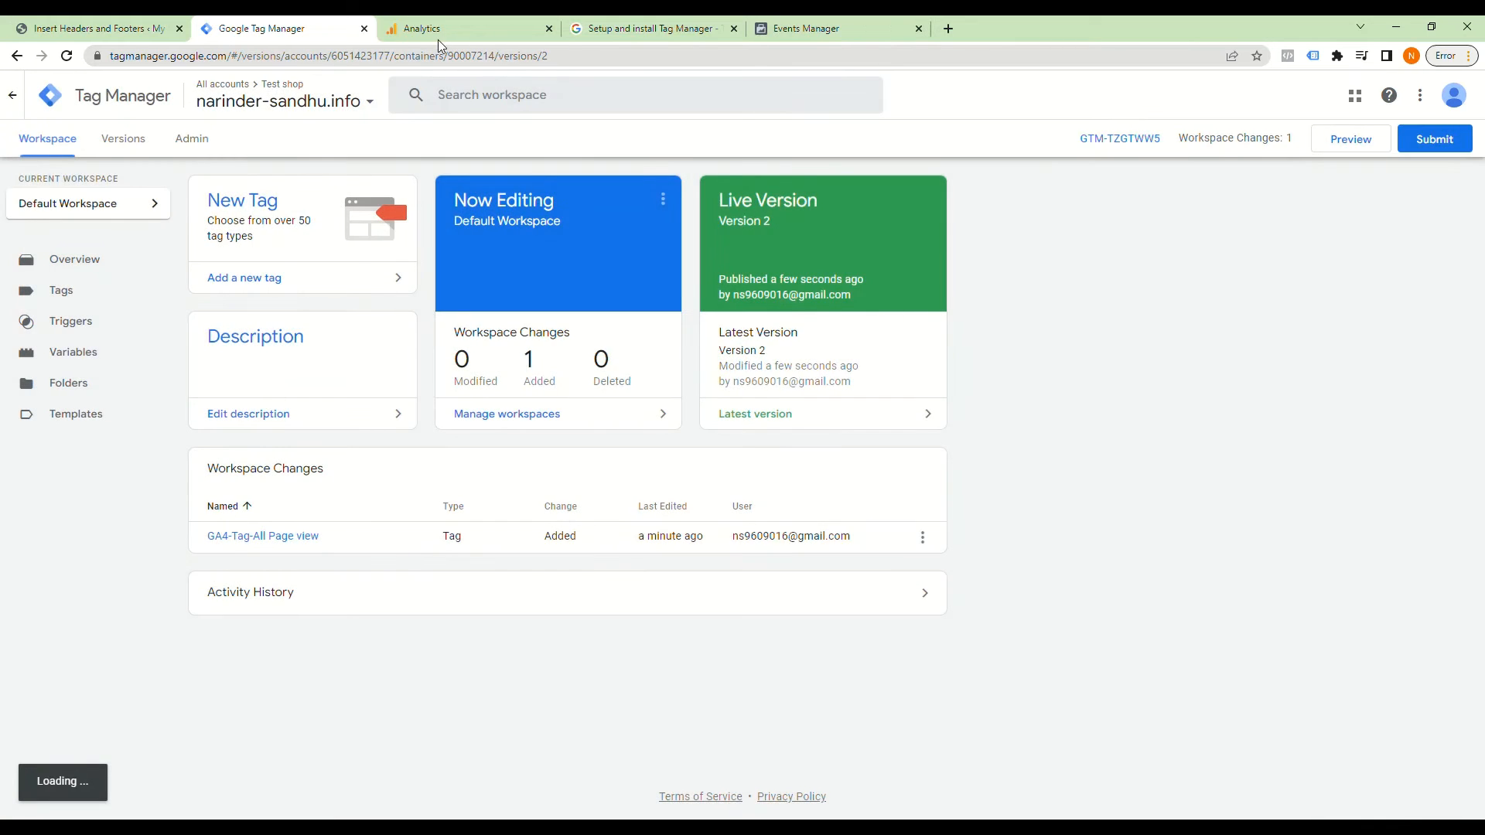
Step: Look at the Narinder-shop home overview in Google Analytics, then return to Tag Manager and close the published version's details
click(438, 35)
mouse_move(19, 147)
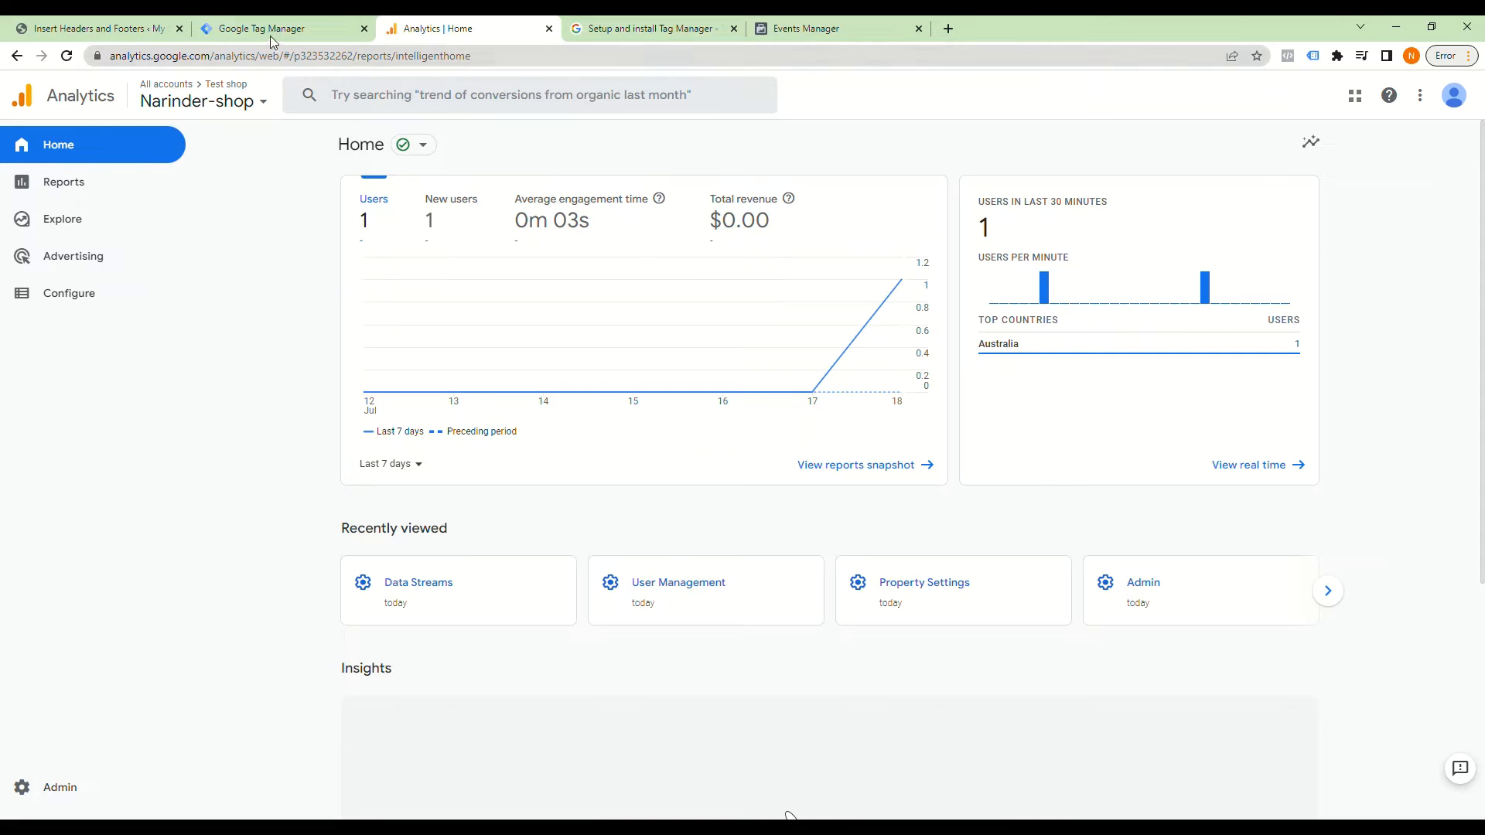
click(271, 35)
click(287, 496)
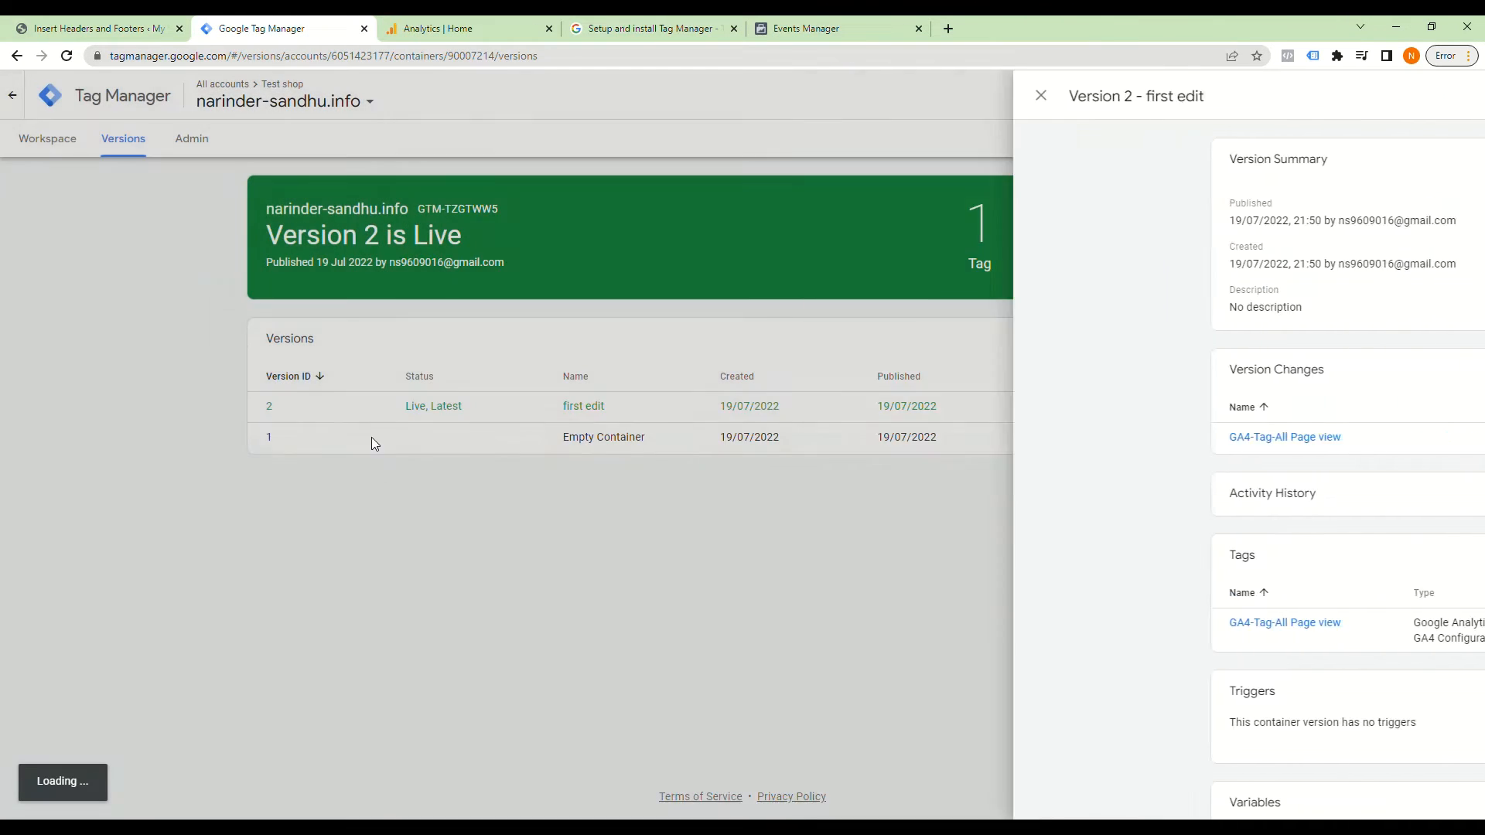
Step: Visit the shop's front end from the WordPress admin and check the Google Analytics home overview for visitor activity
click(100, 29)
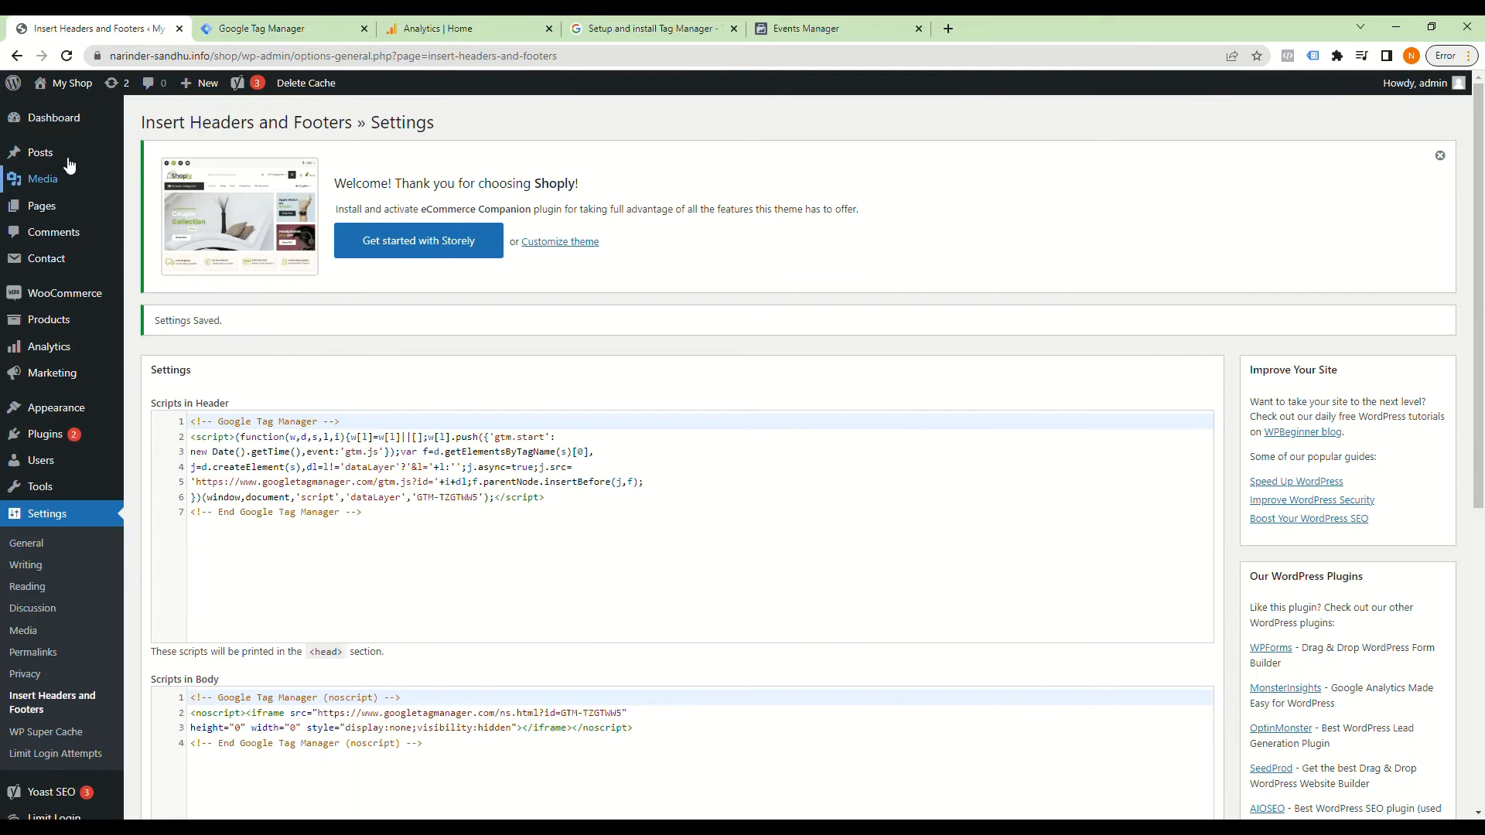
mouse_move(69, 87)
click(69, 112)
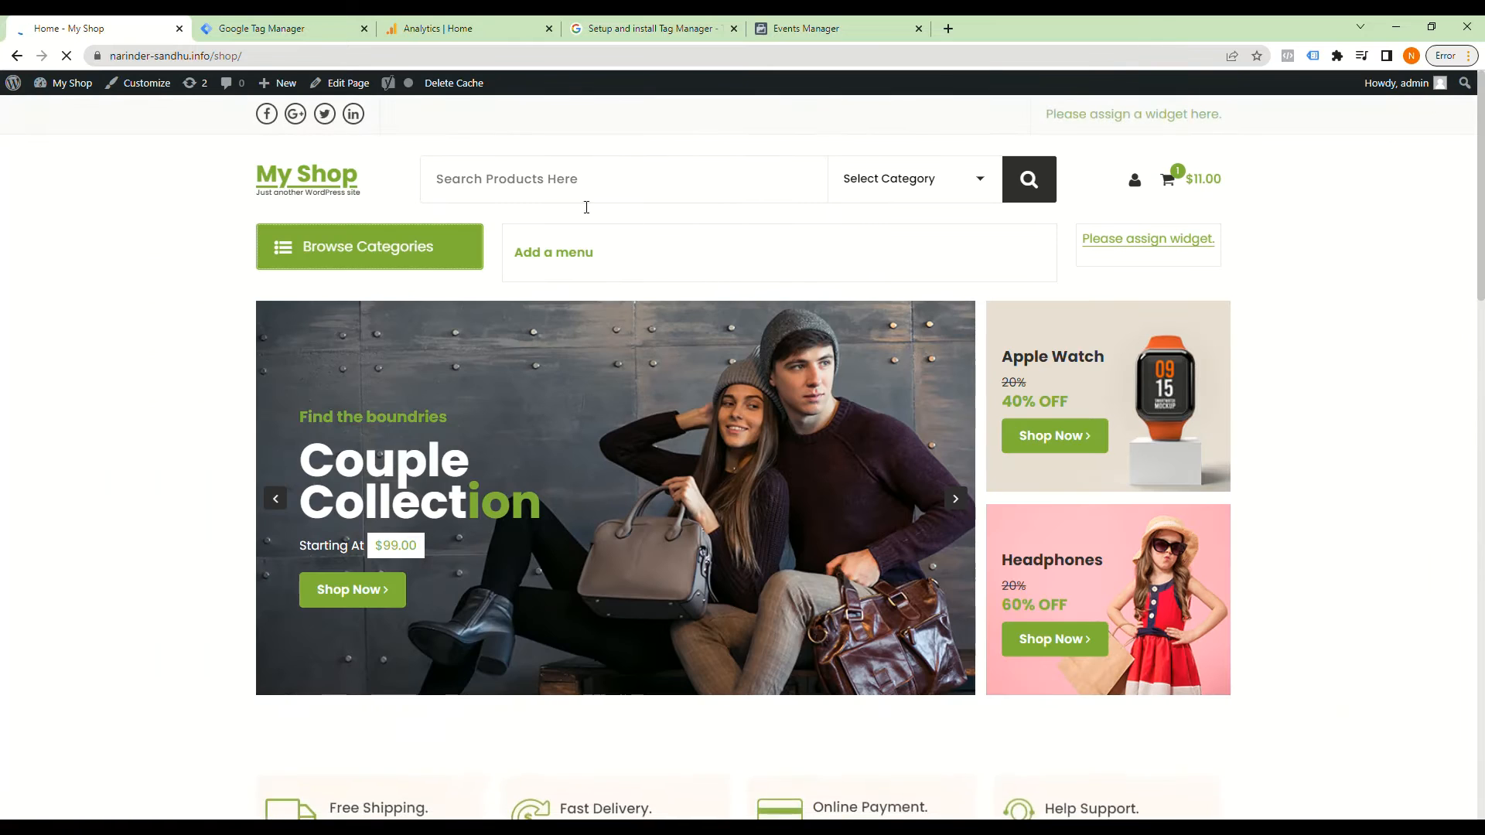
click(472, 30)
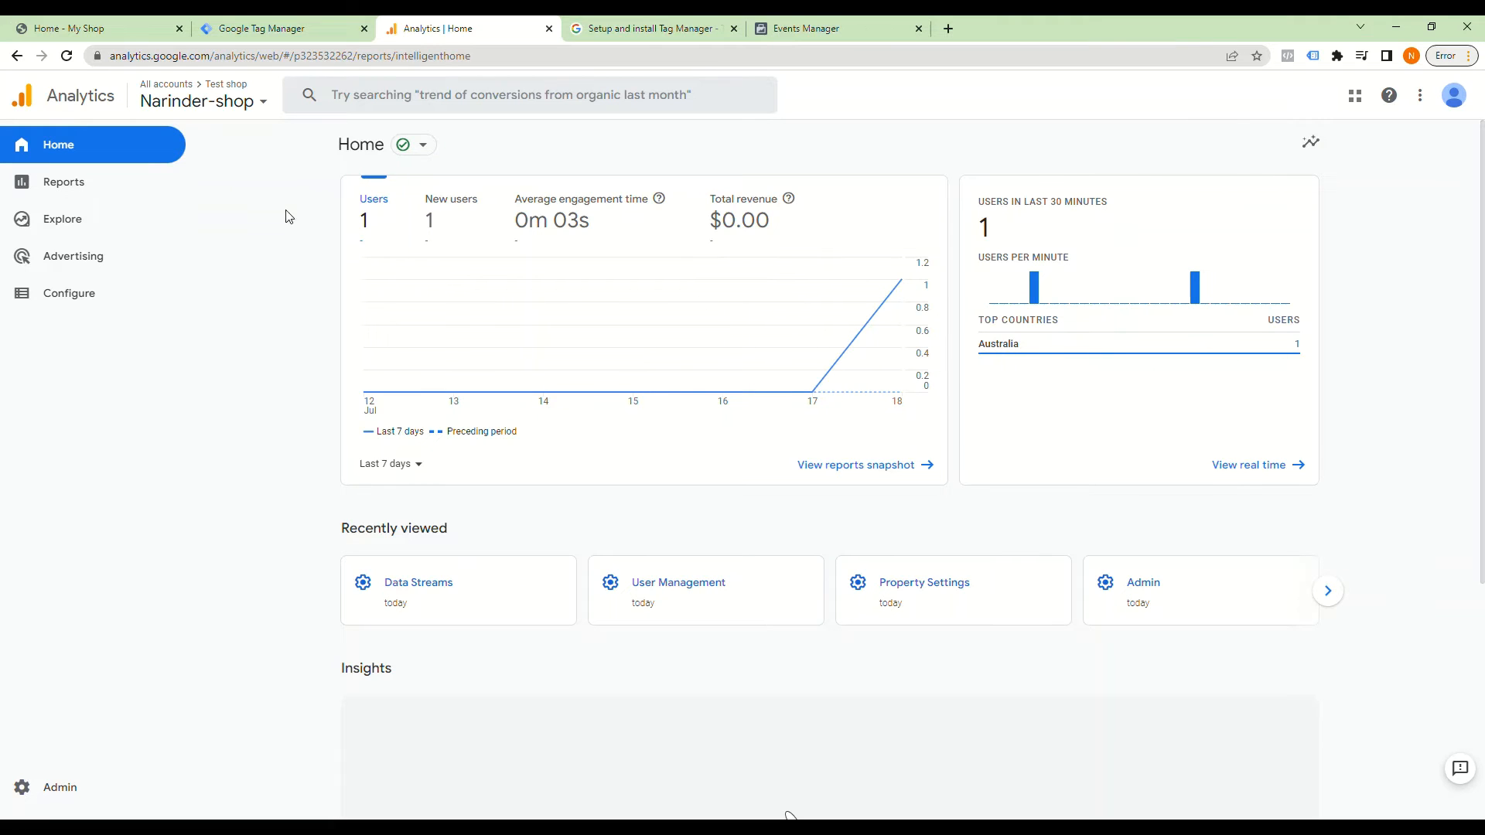
Step: Reload the shop's home page and examine the latest users-per-minute bar in Google Analytics
click(267, 29)
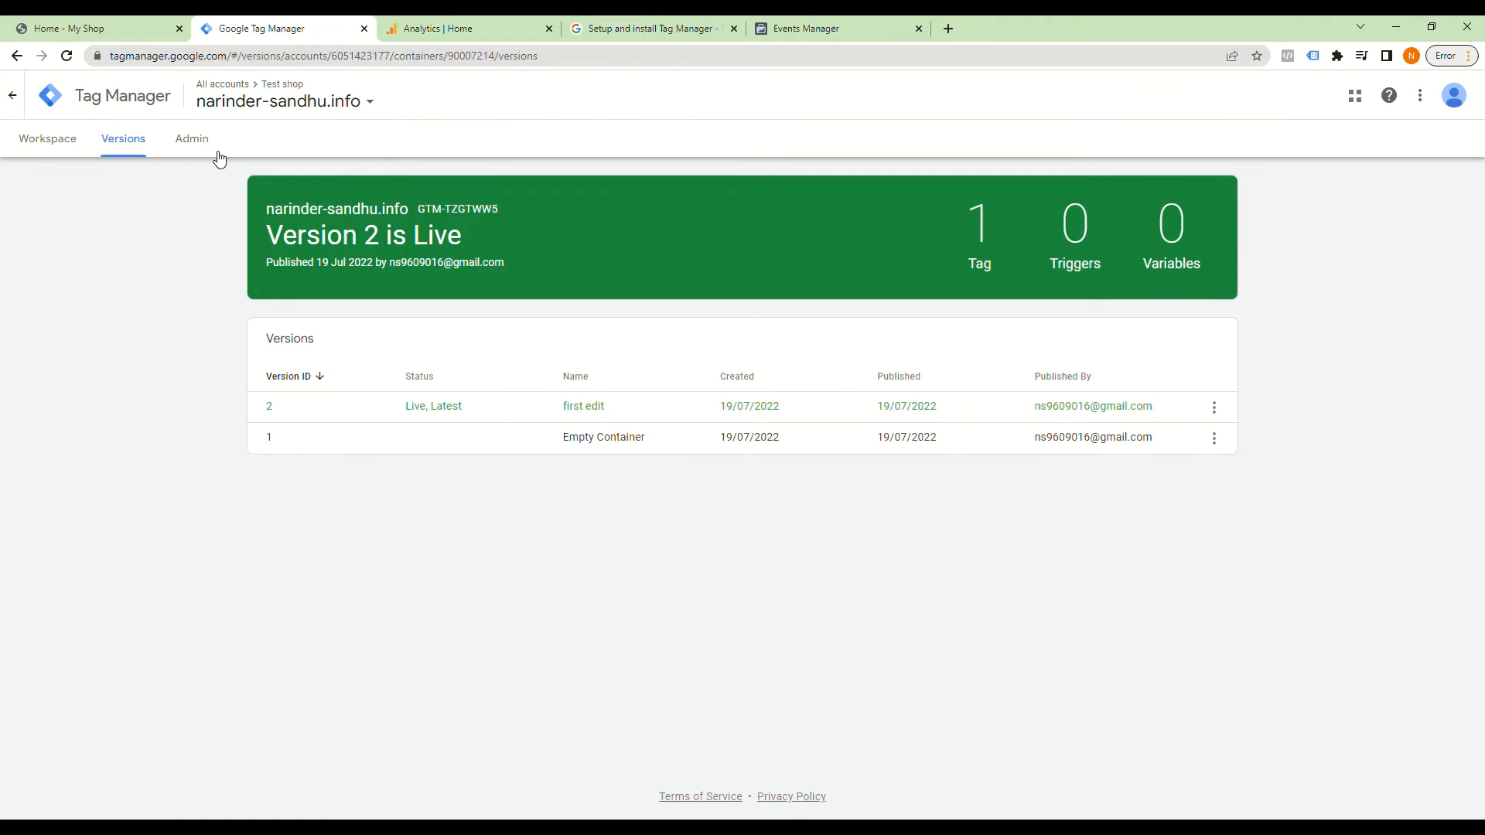
click(82, 31)
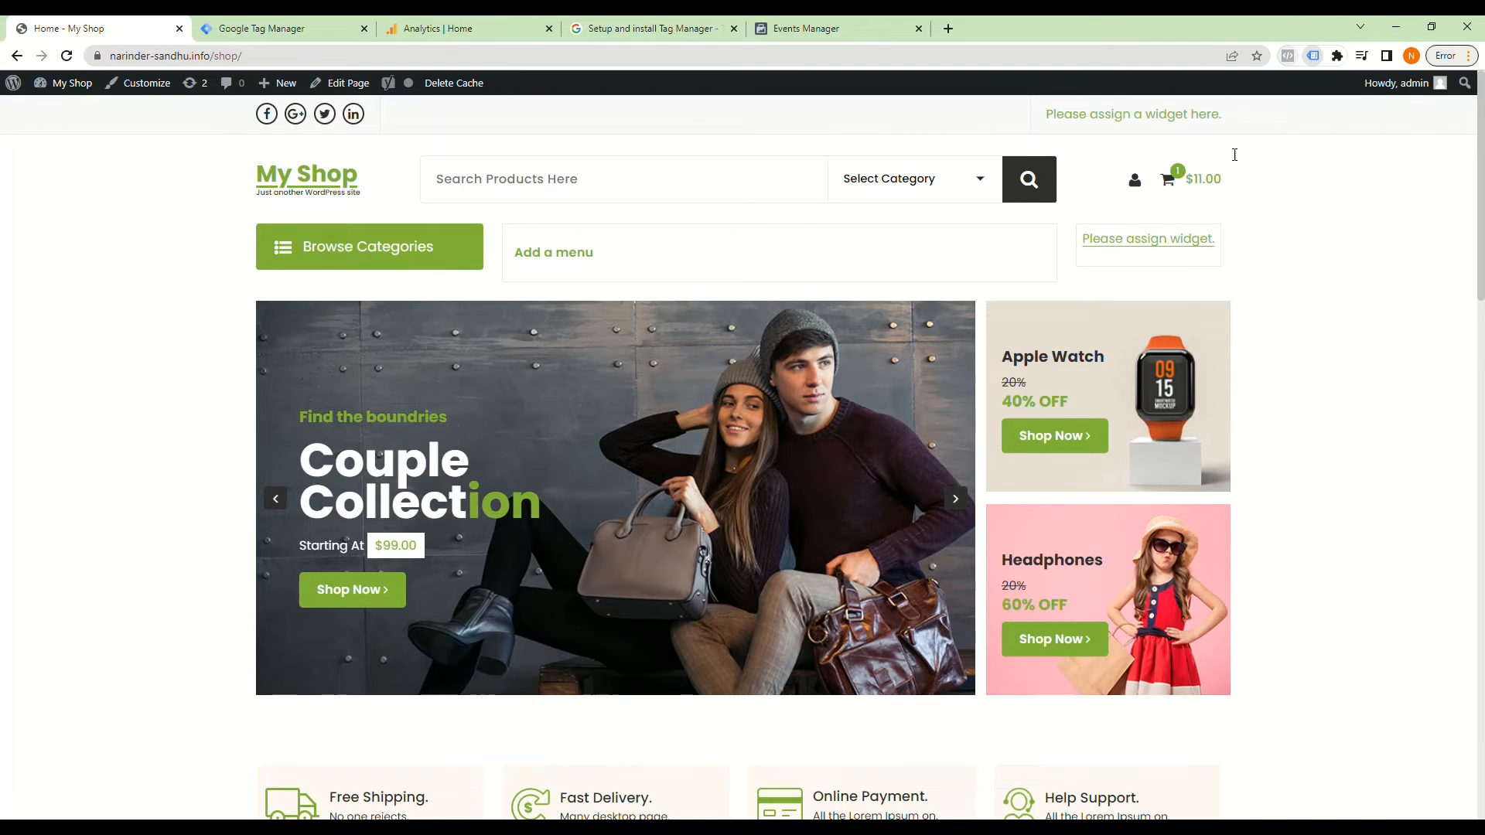
click(66, 57)
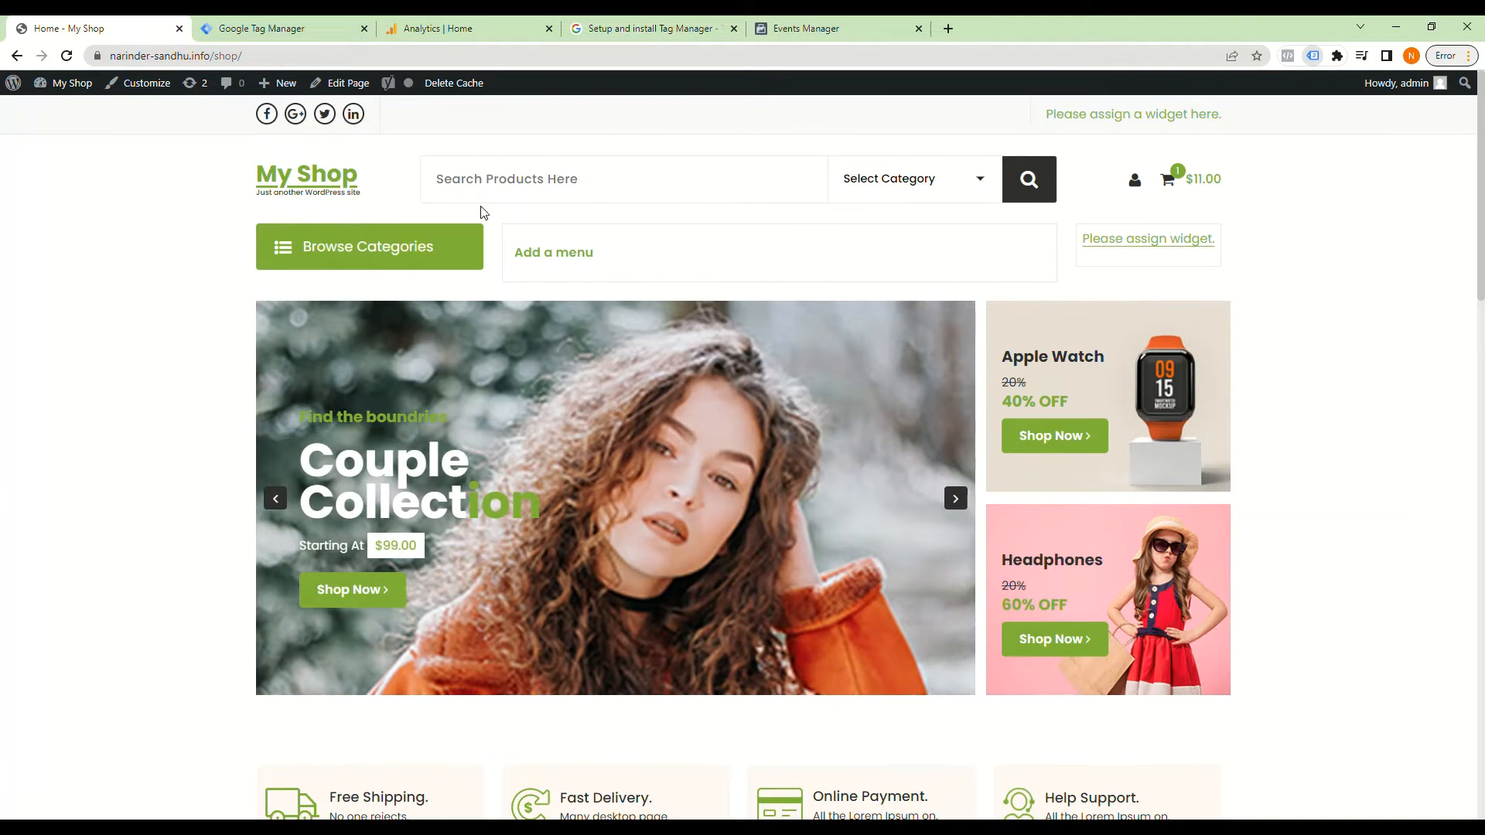
click(260, 29)
click(455, 31)
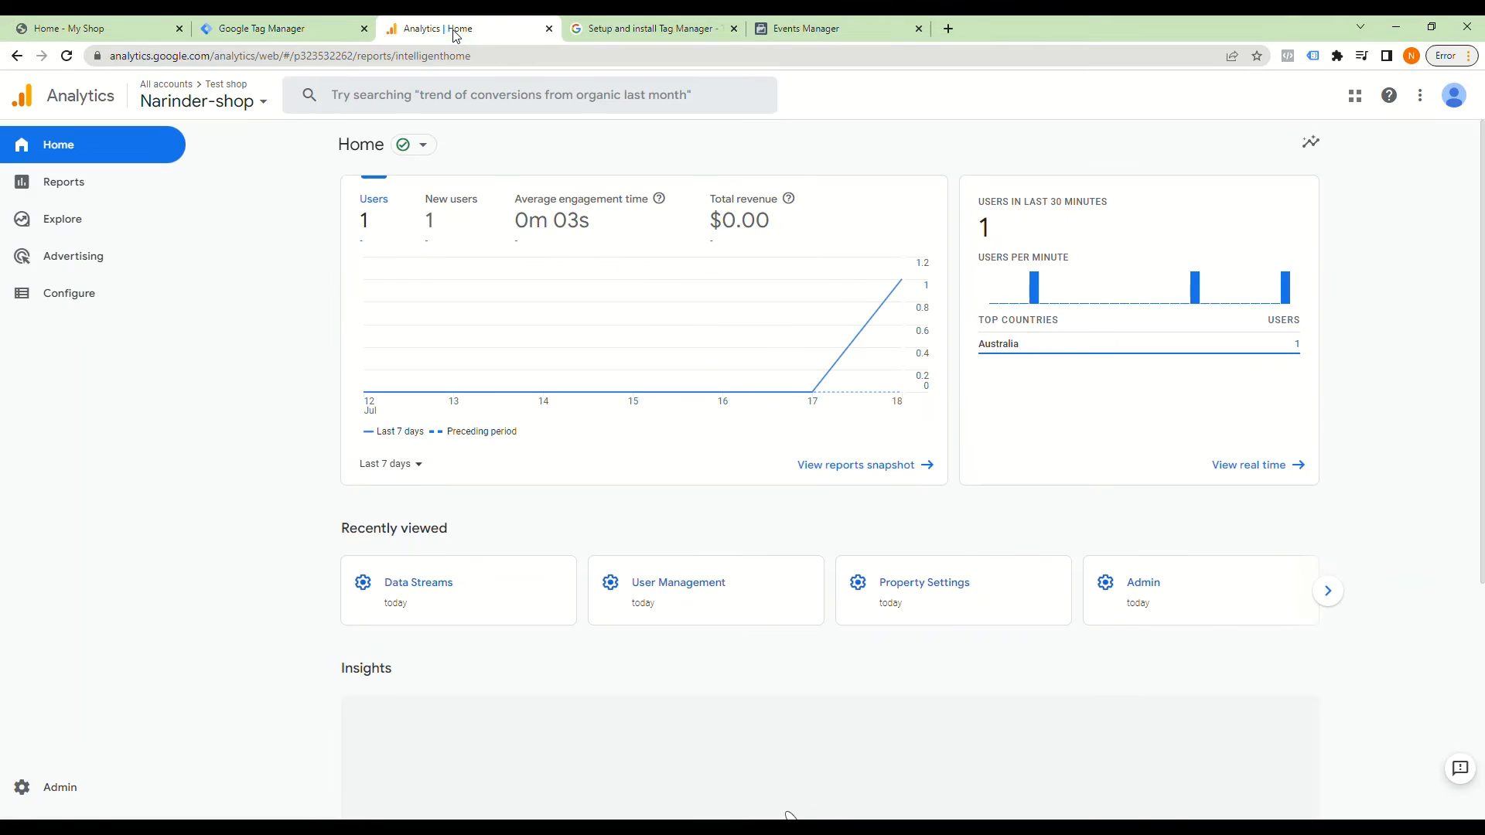
mouse_move(1287, 302)
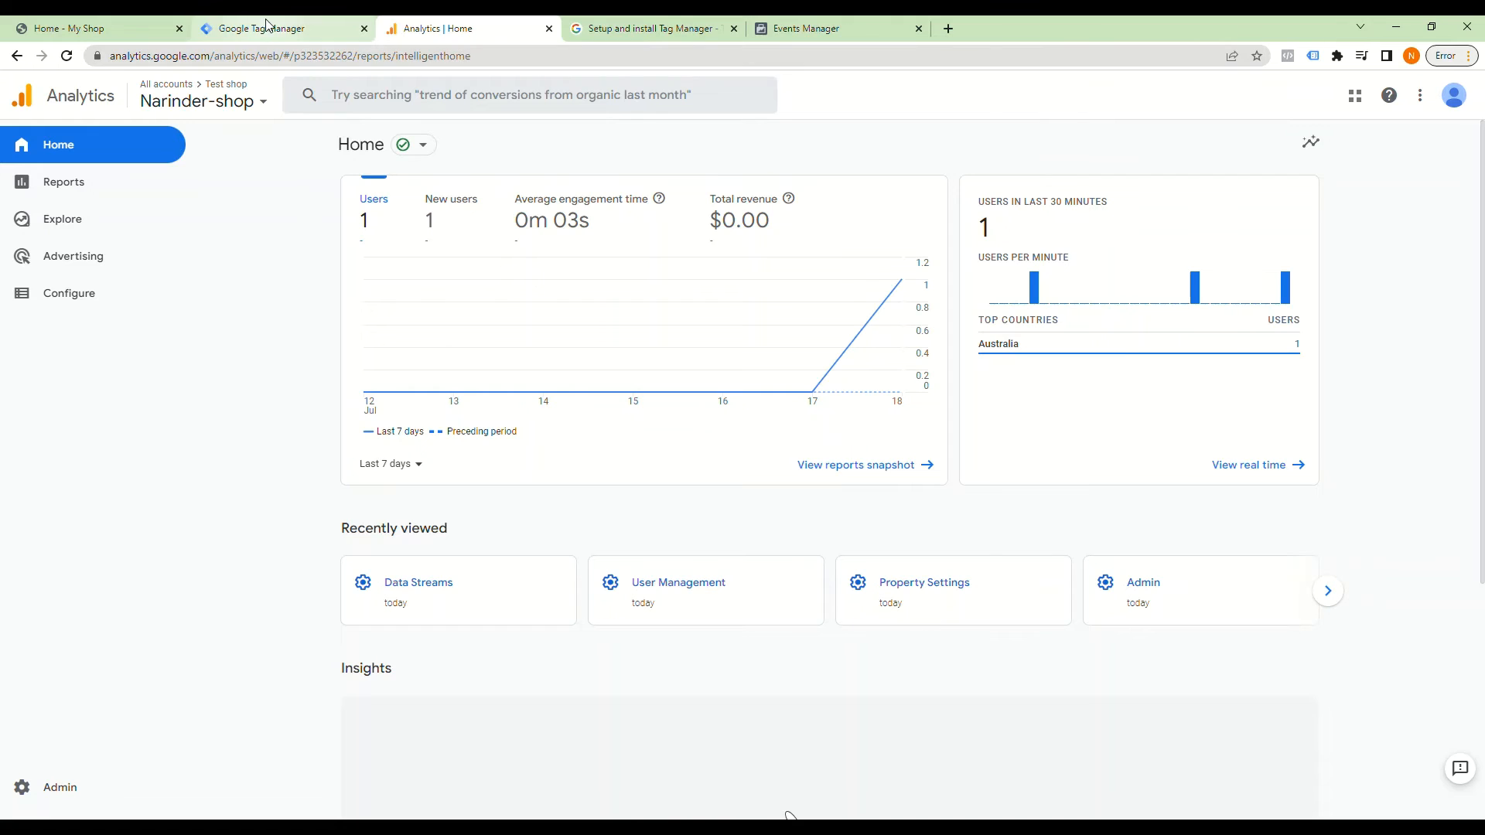
click(112, 31)
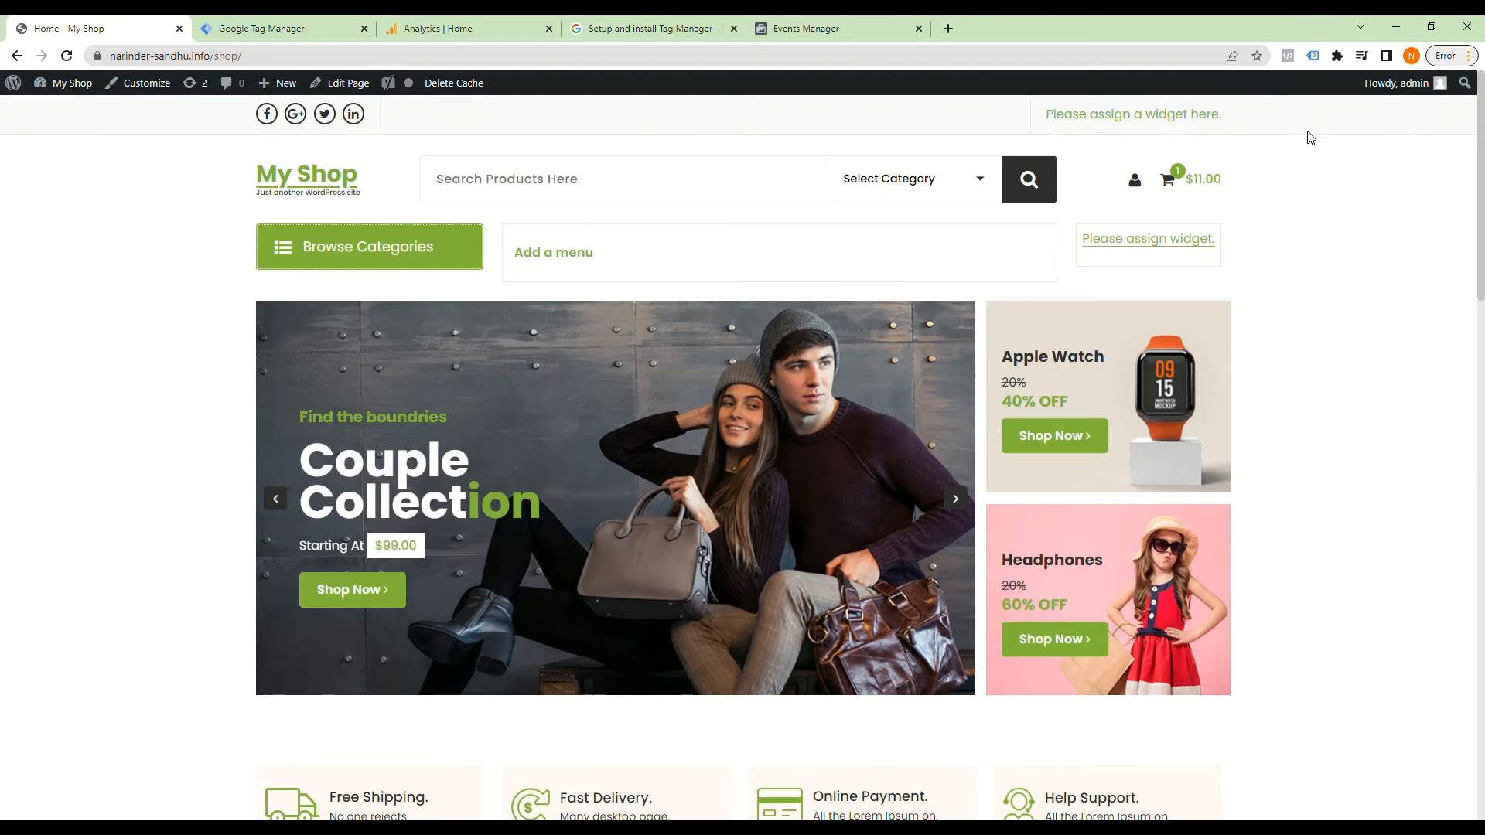
click(275, 30)
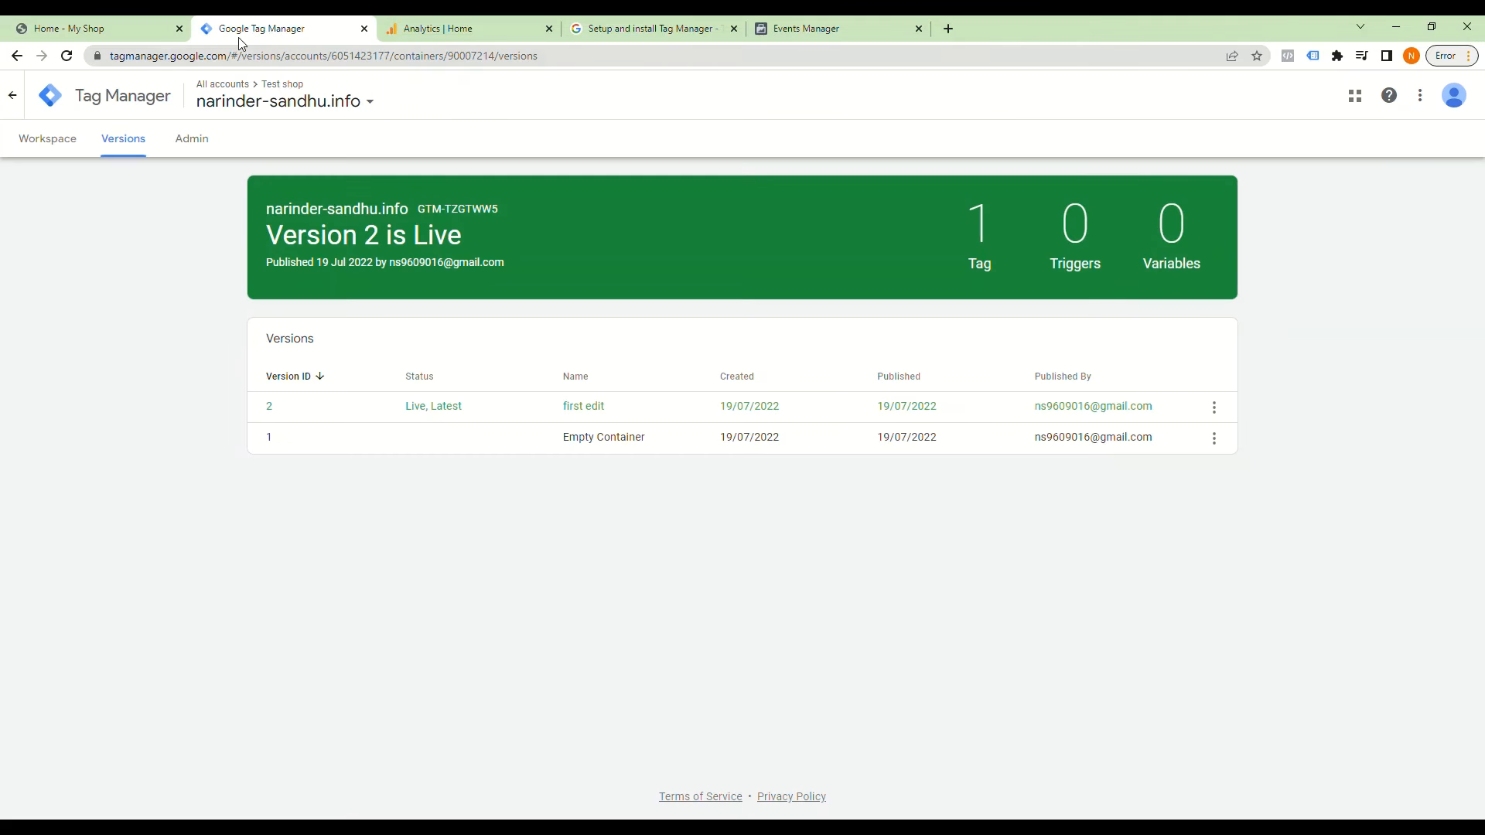
click(445, 31)
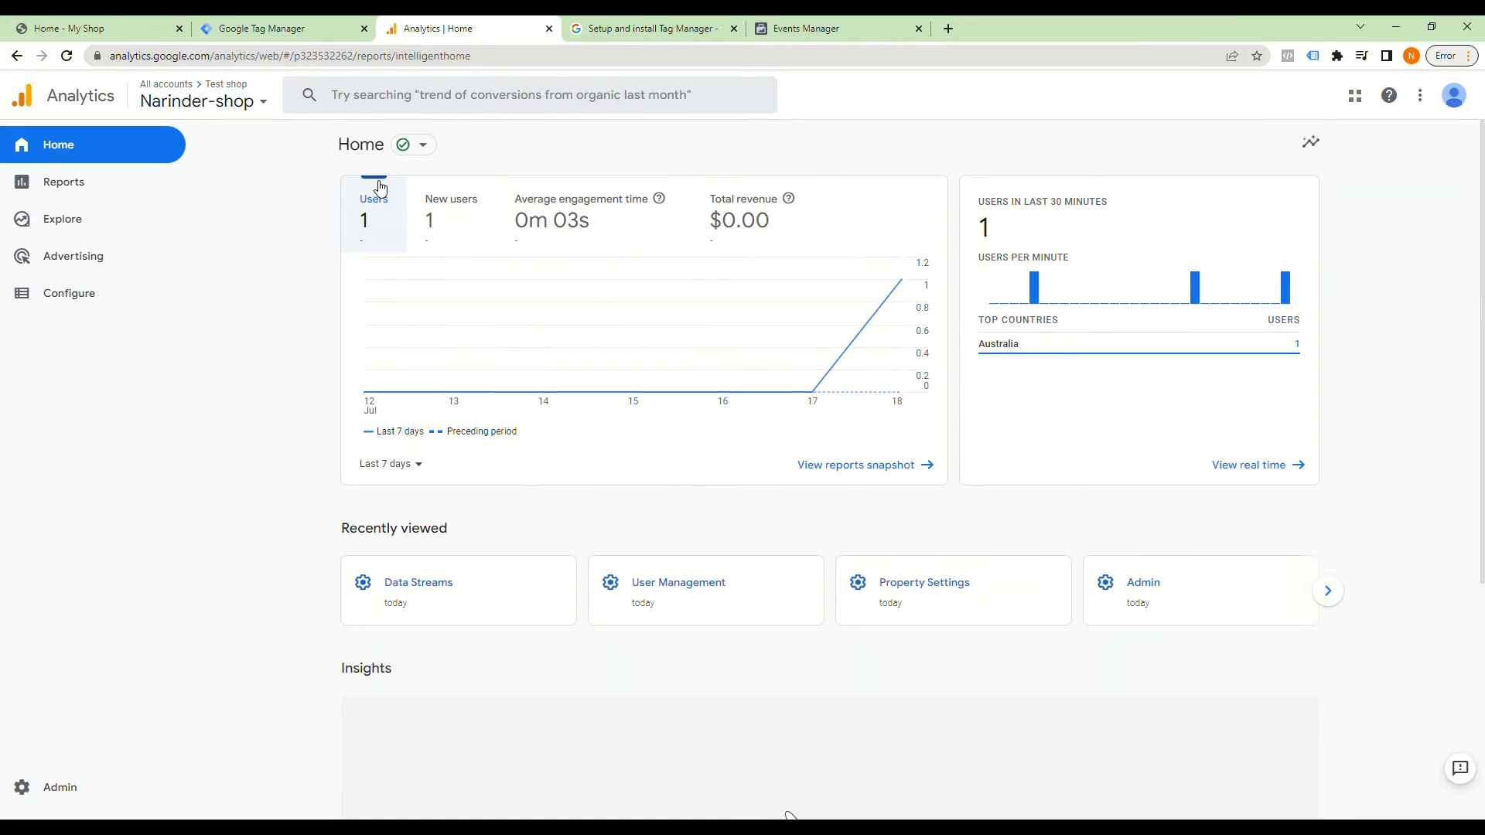
Step: Switch to Events Manager, leave the pixel onboarding and open the overview of the Test shop data source
click(836, 29)
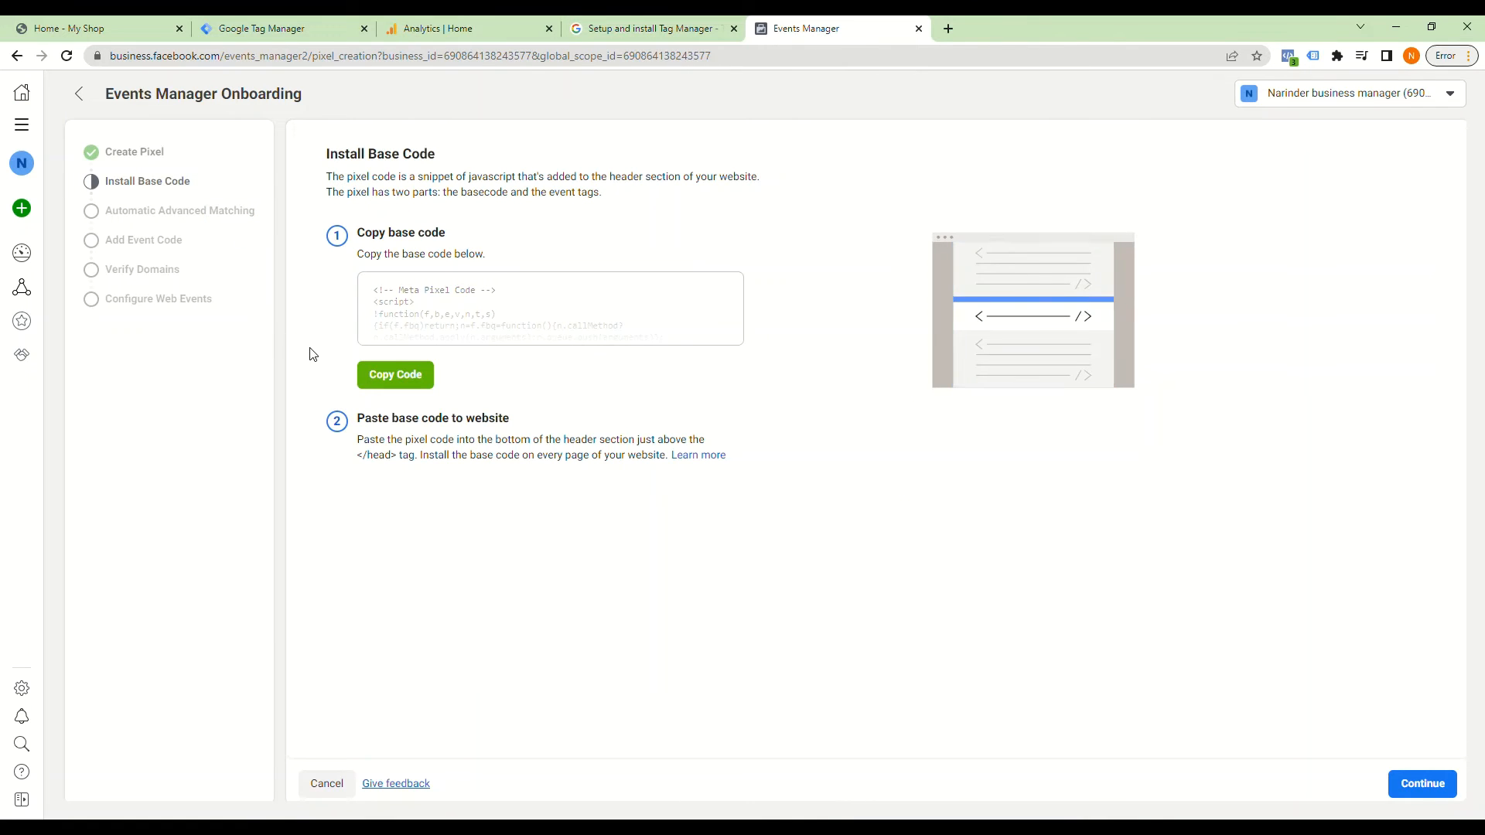
click(78, 94)
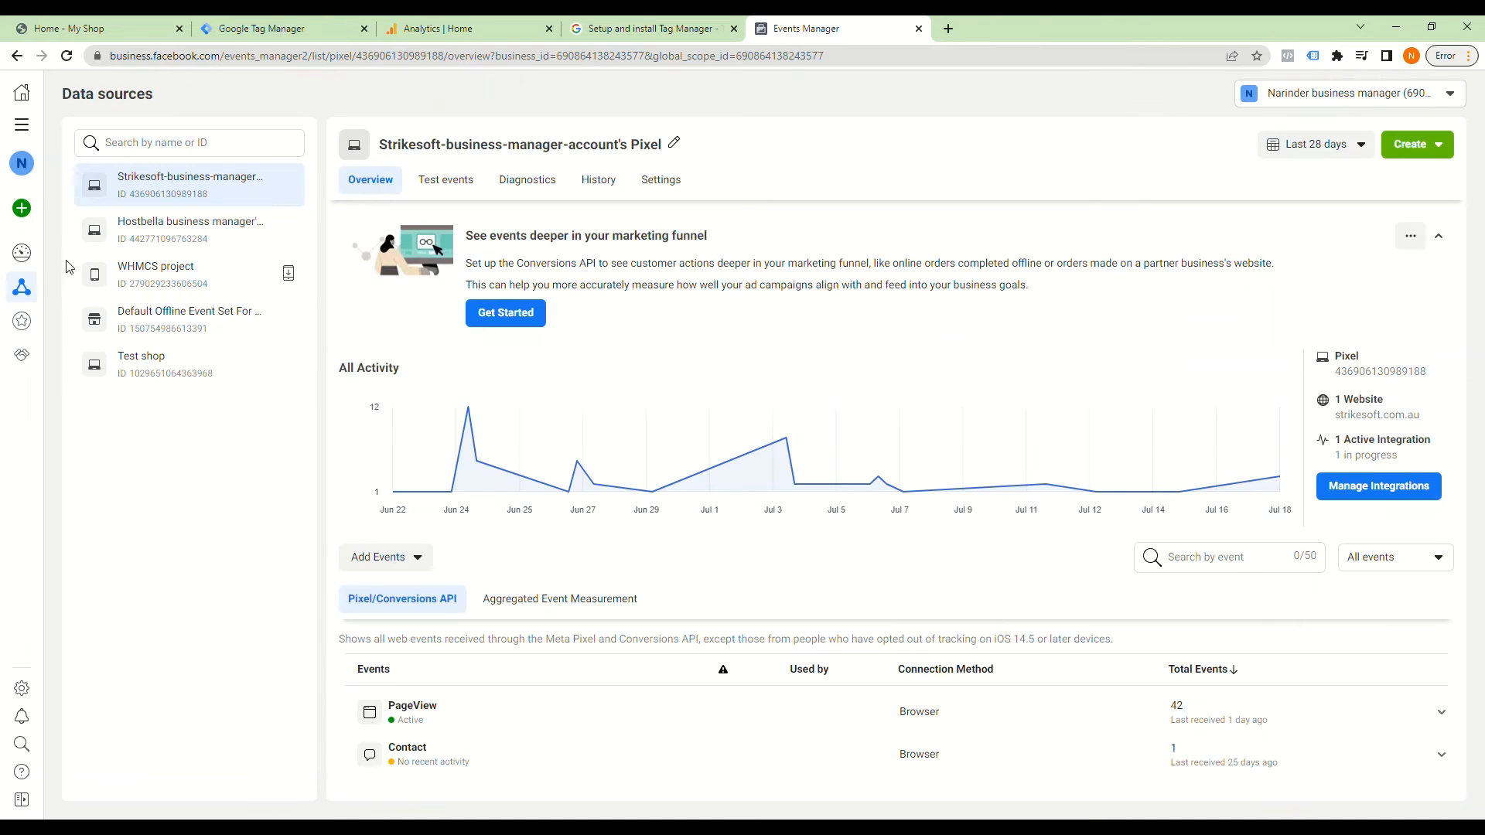
click(153, 372)
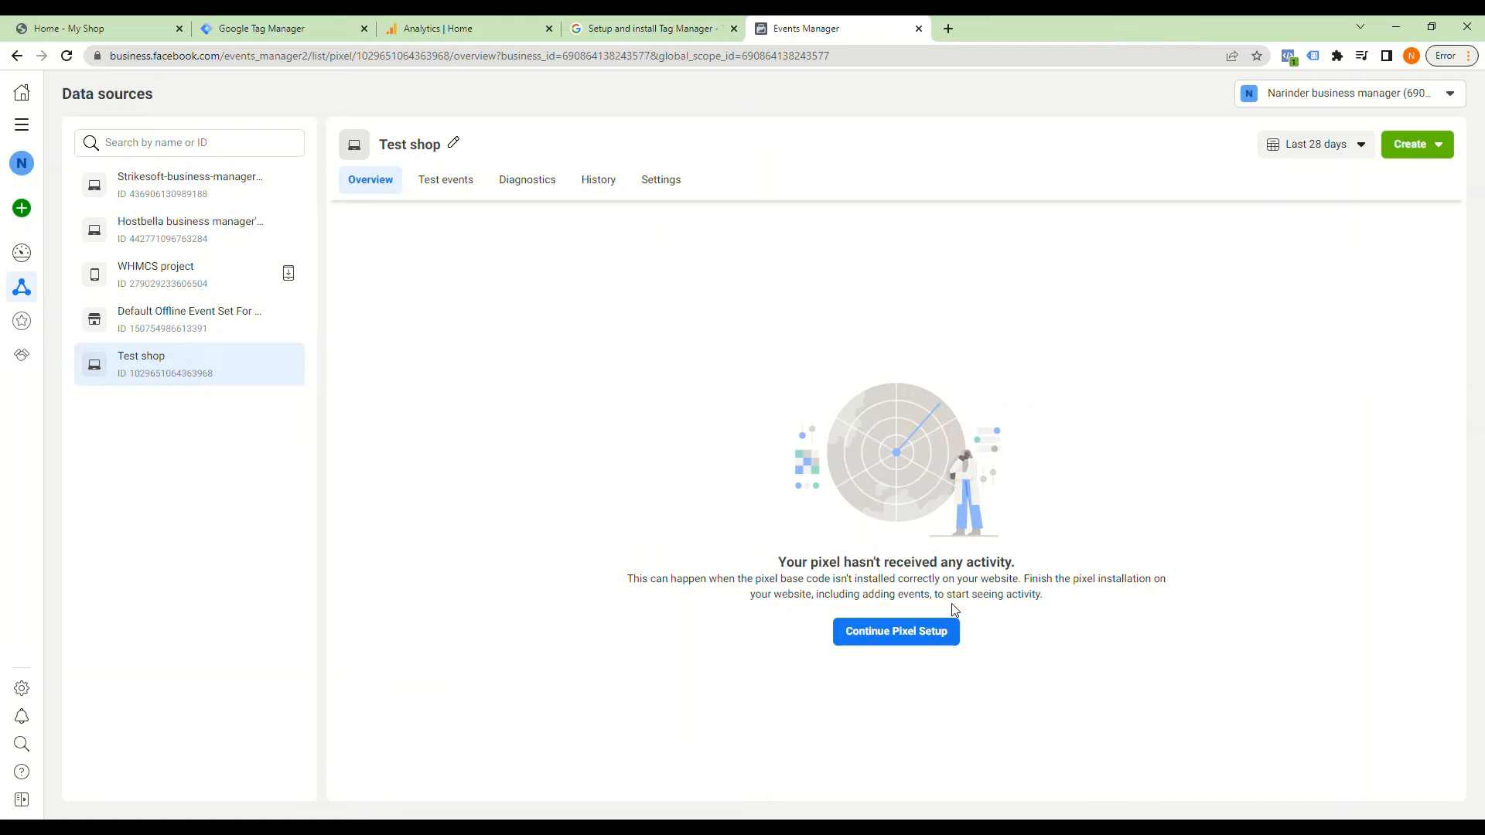
Step: Continue the Test shop setup with Meta Pixel and manual installation, copy the base code and proceed to Automatic Advanced Matching
click(918, 638)
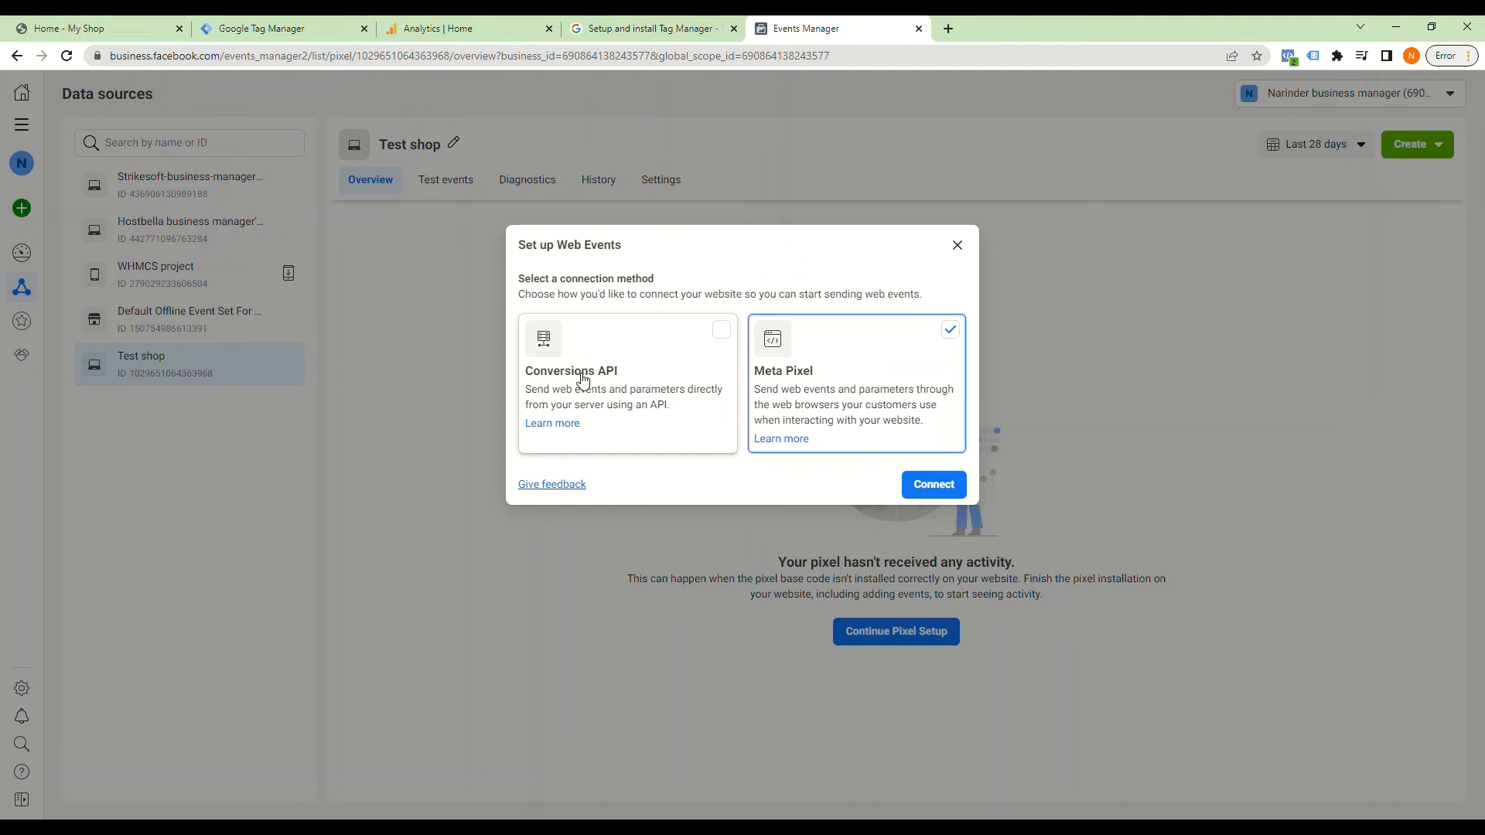
click(940, 494)
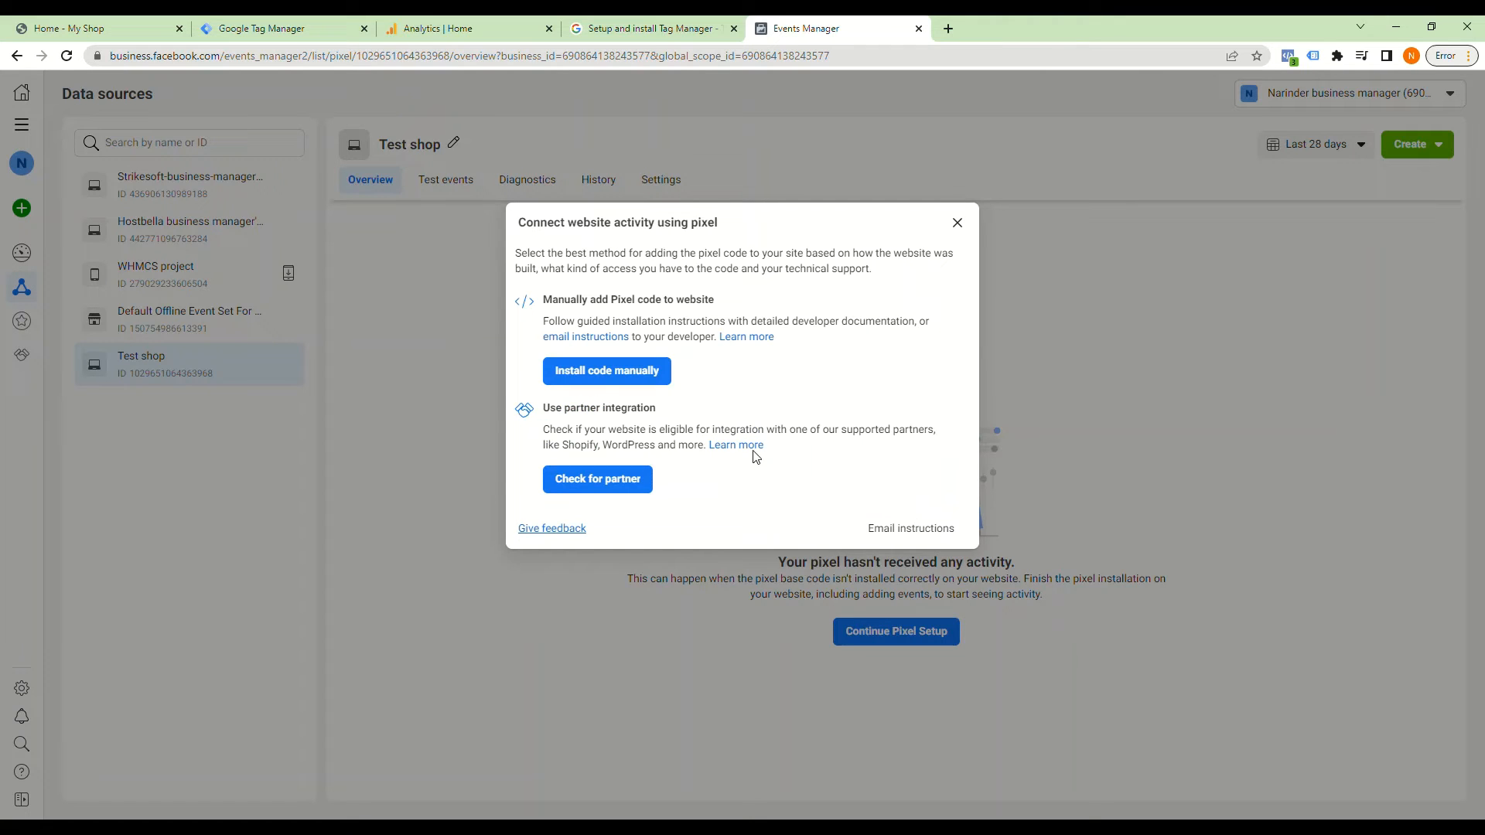
click(622, 373)
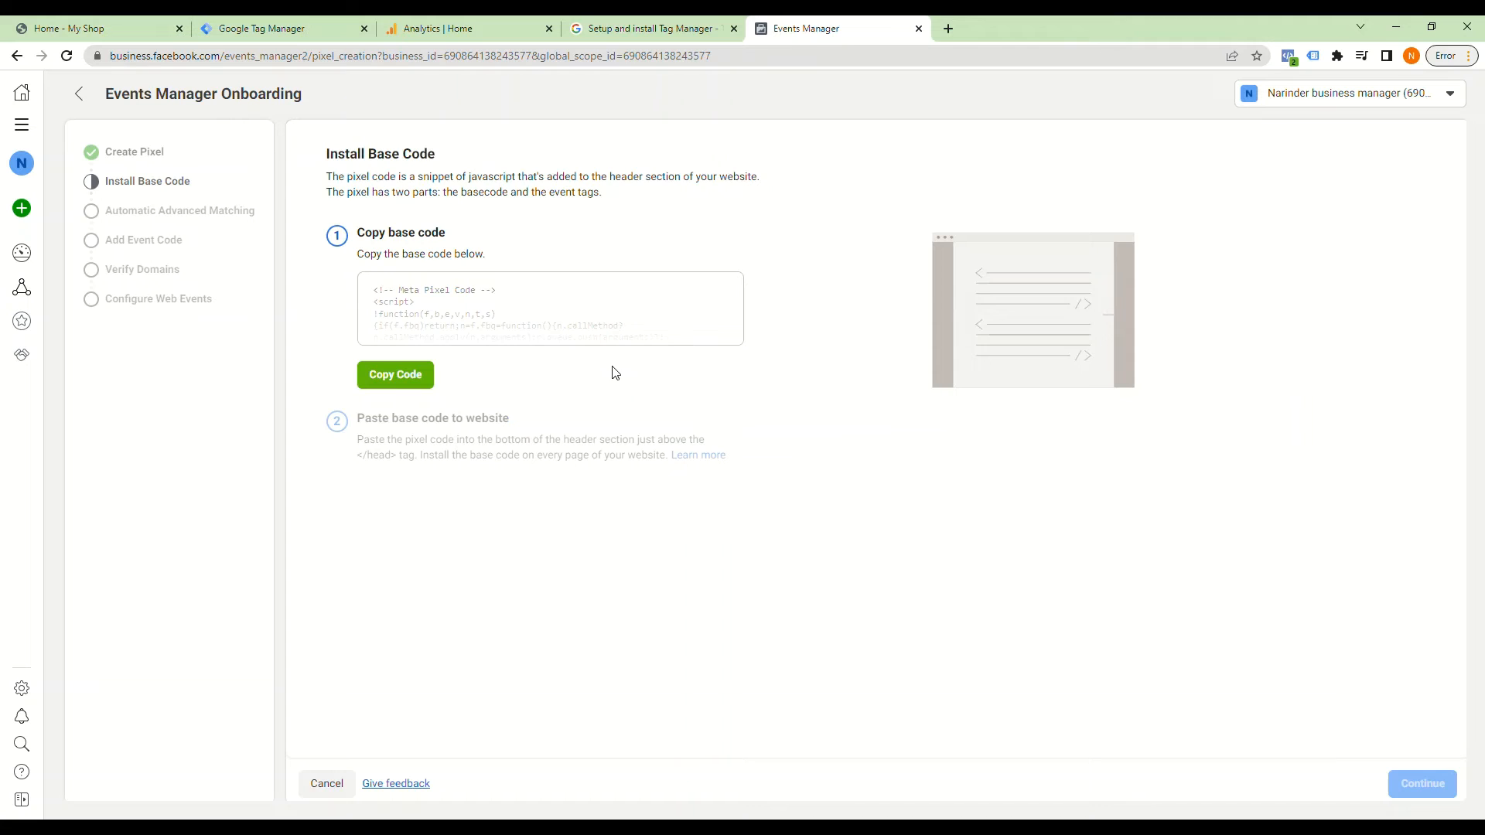
click(399, 375)
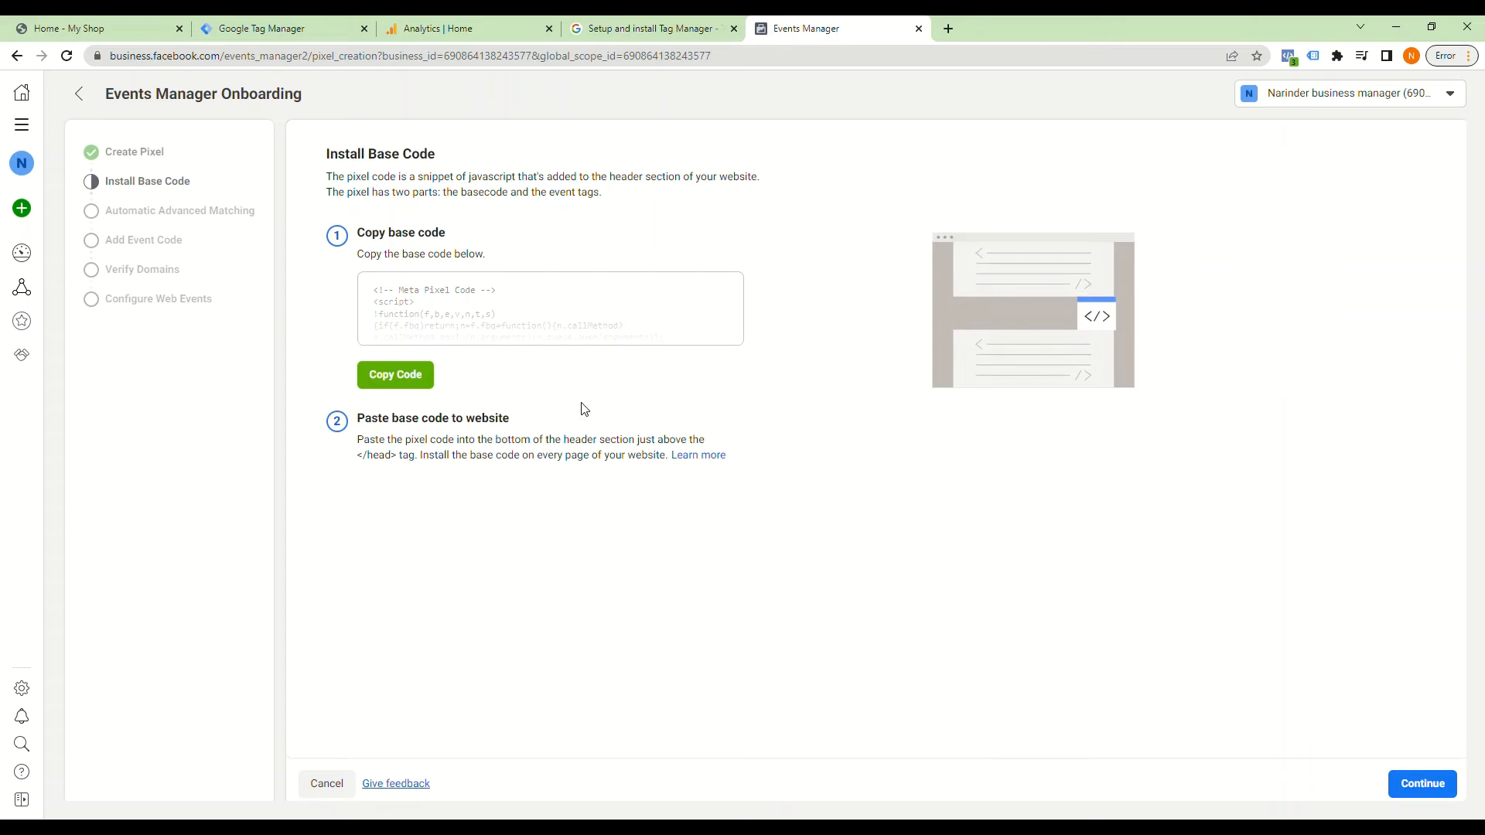
click(1424, 783)
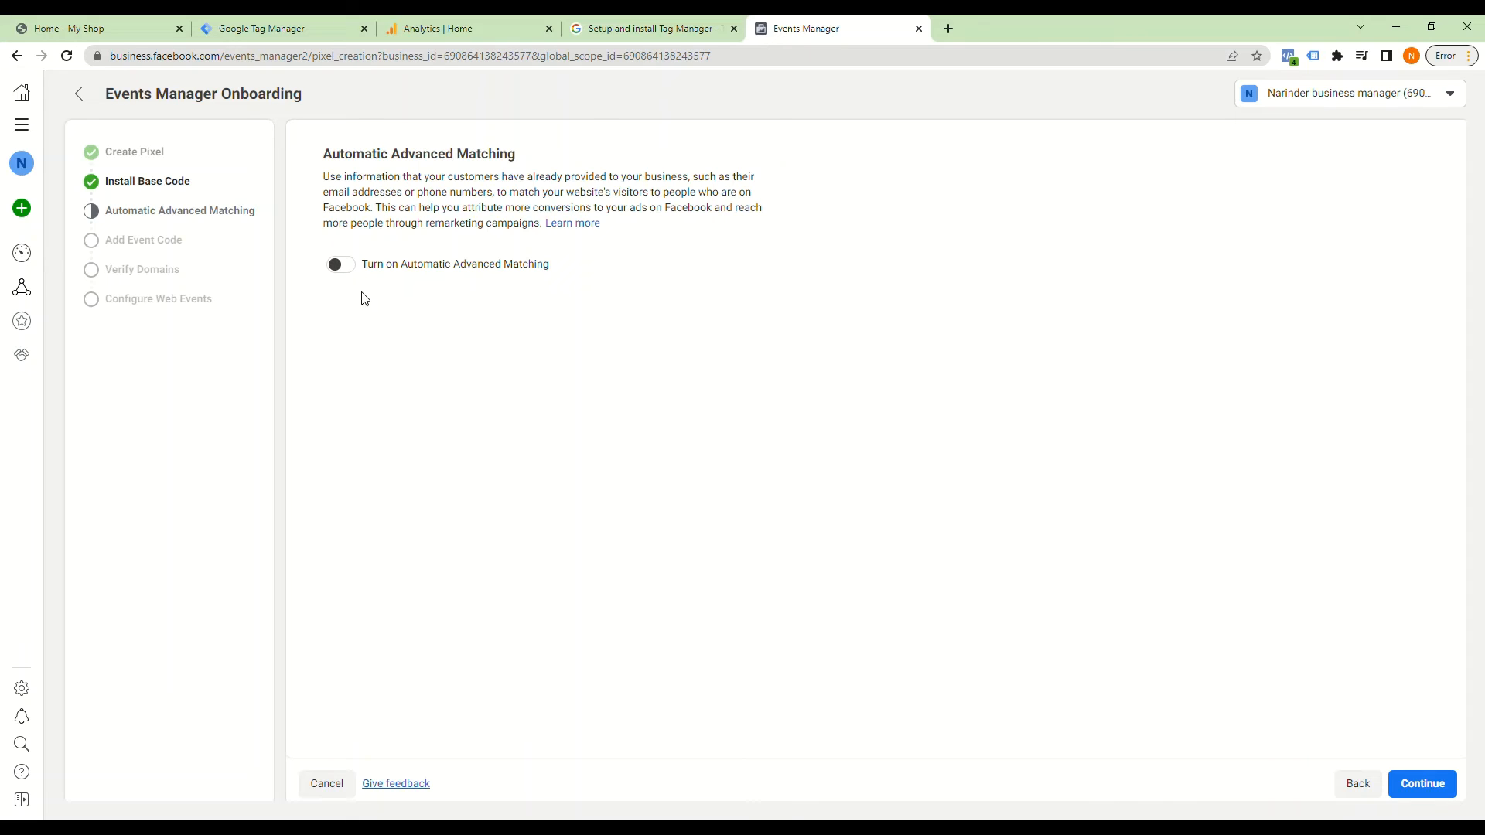
Step: Switch to Google Tag Manager, start a new tag in the Default Workspace and open its choice of tag types
click(283, 30)
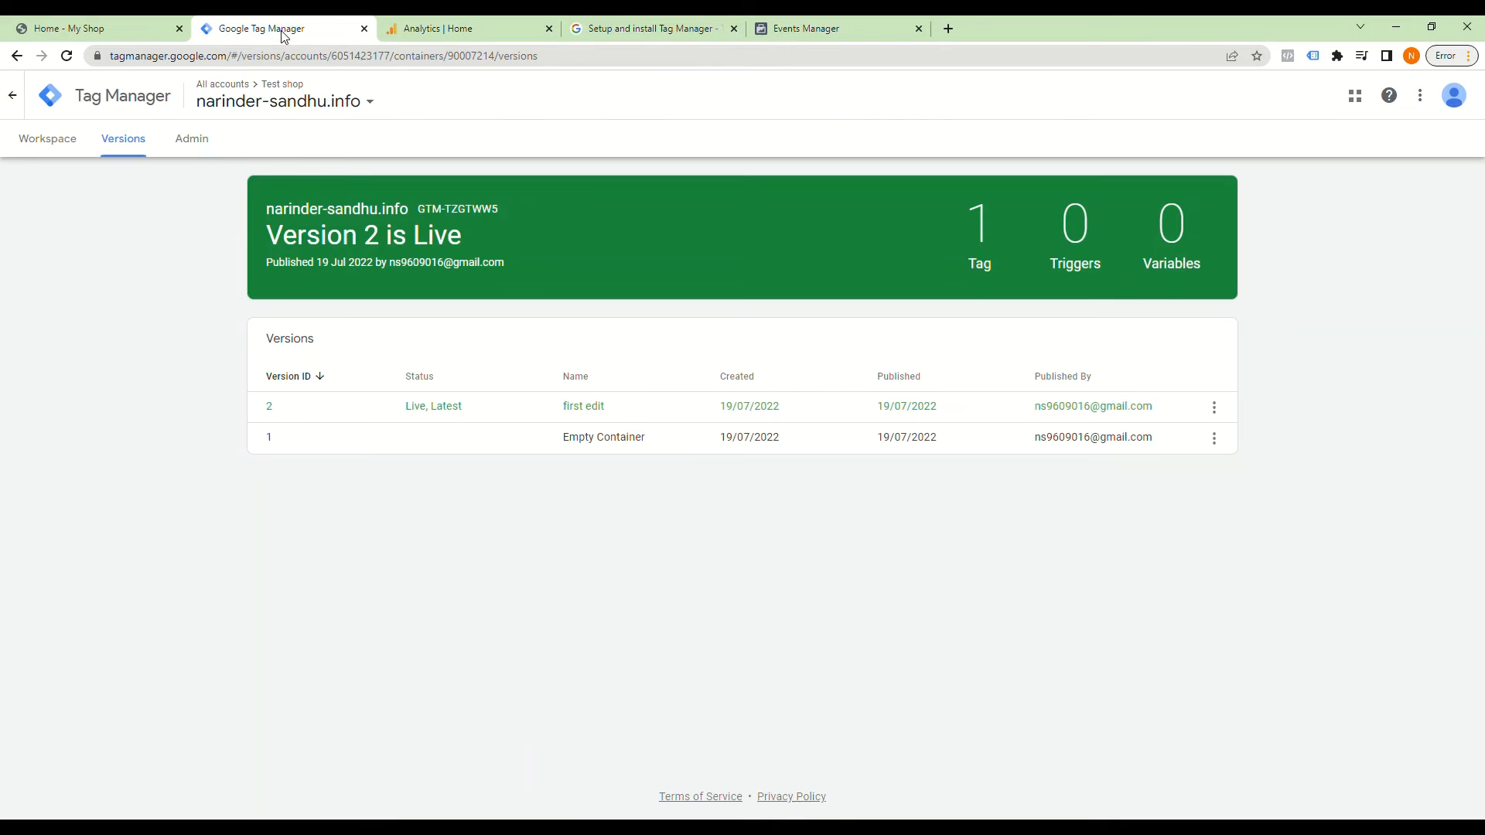
click(48, 140)
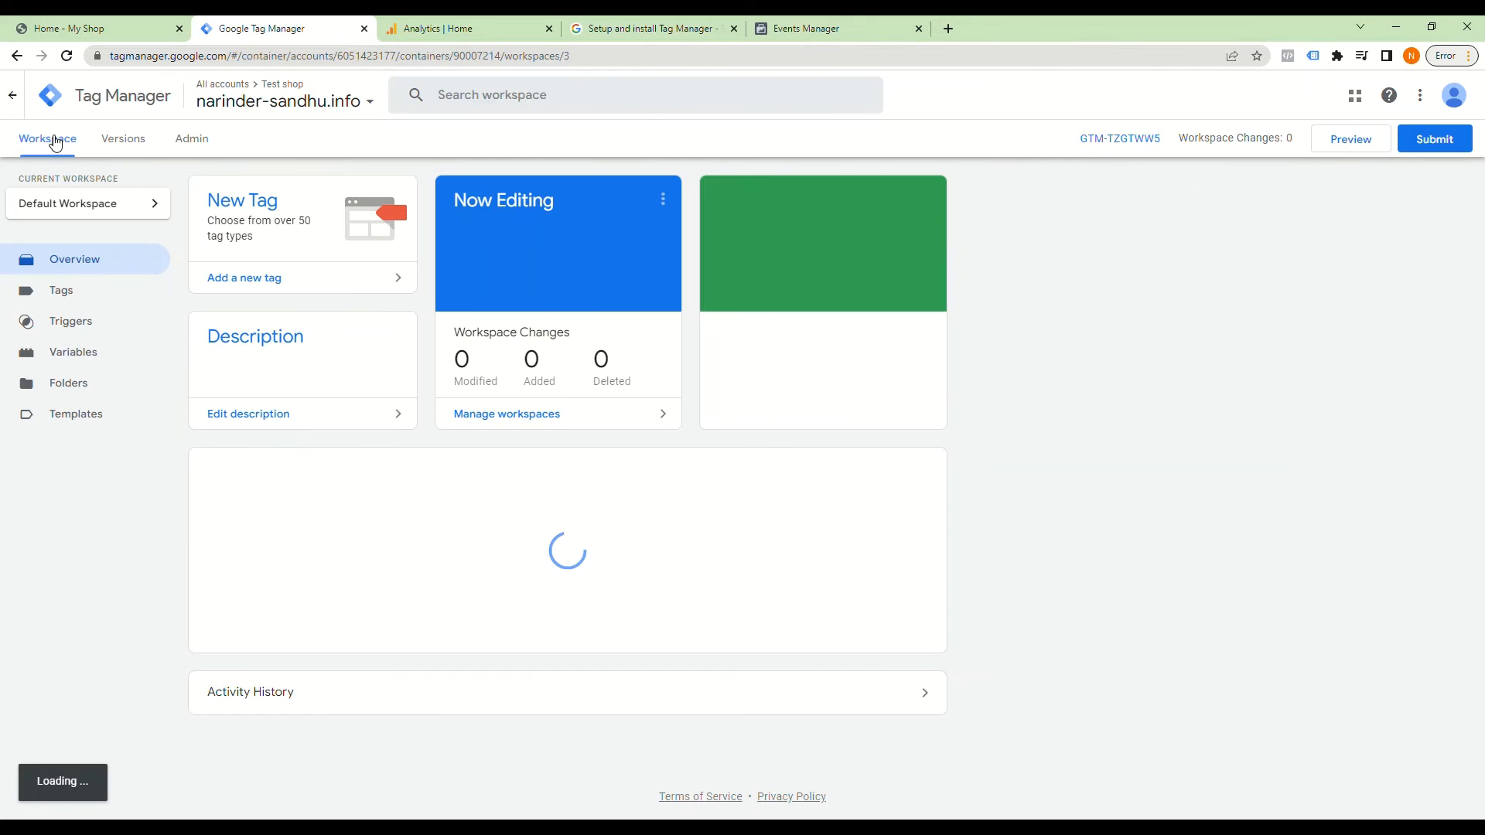
click(308, 290)
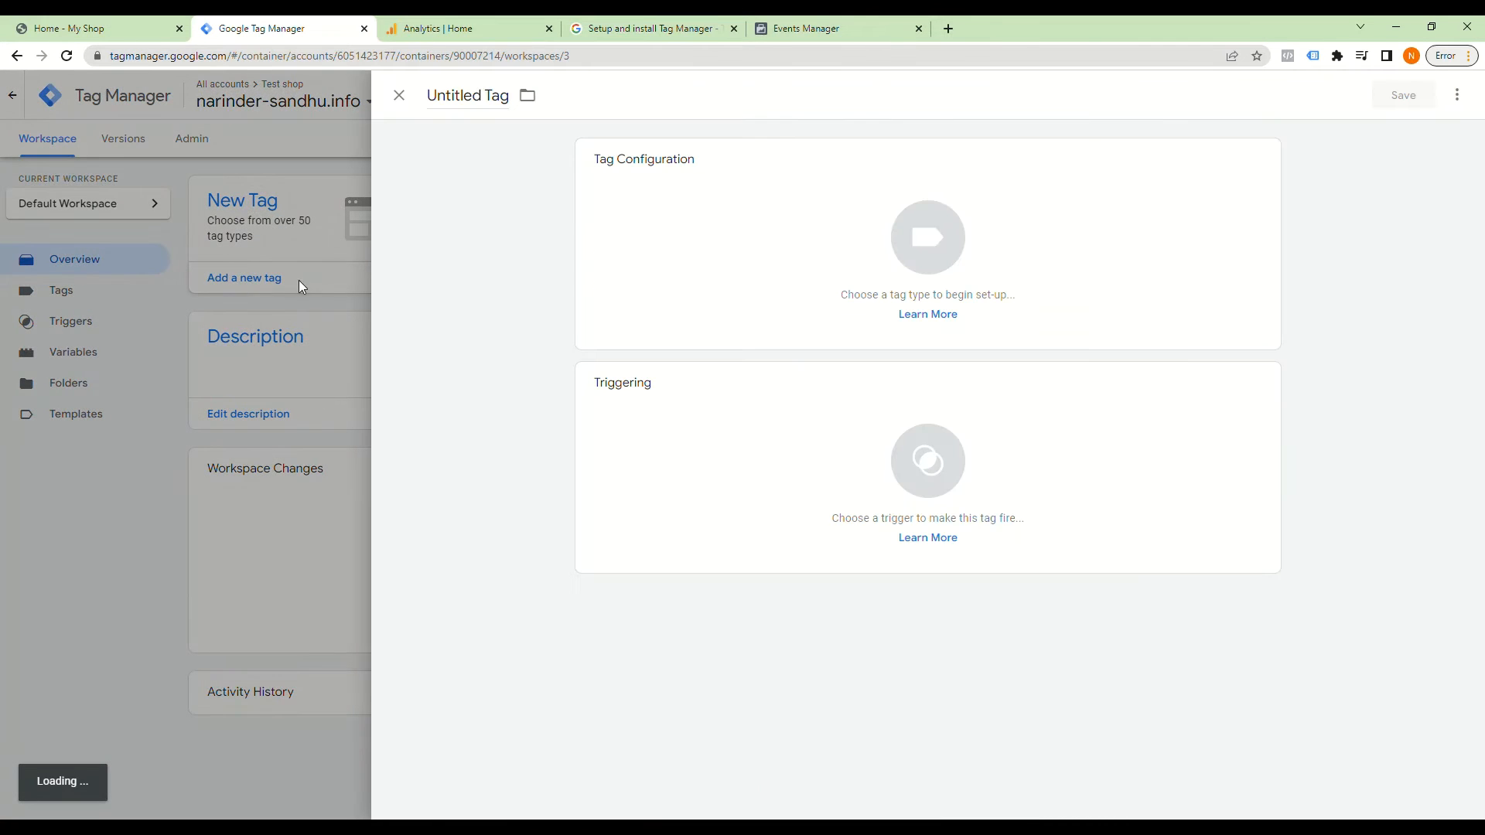
click(942, 282)
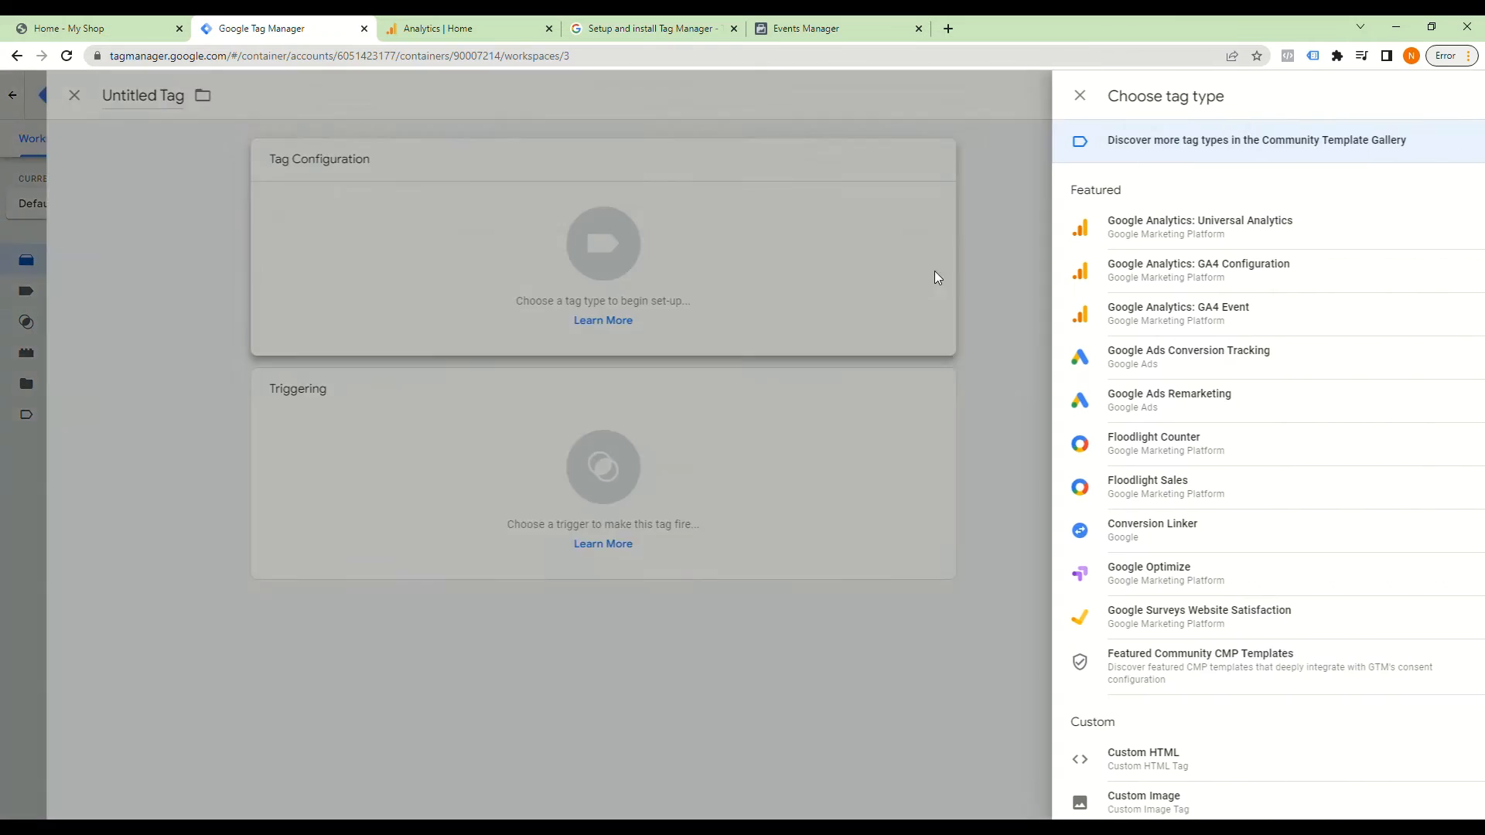
Step: Look through the available tag types for one suited to the Meta Pixel
scroll(1177, 441, down, 5)
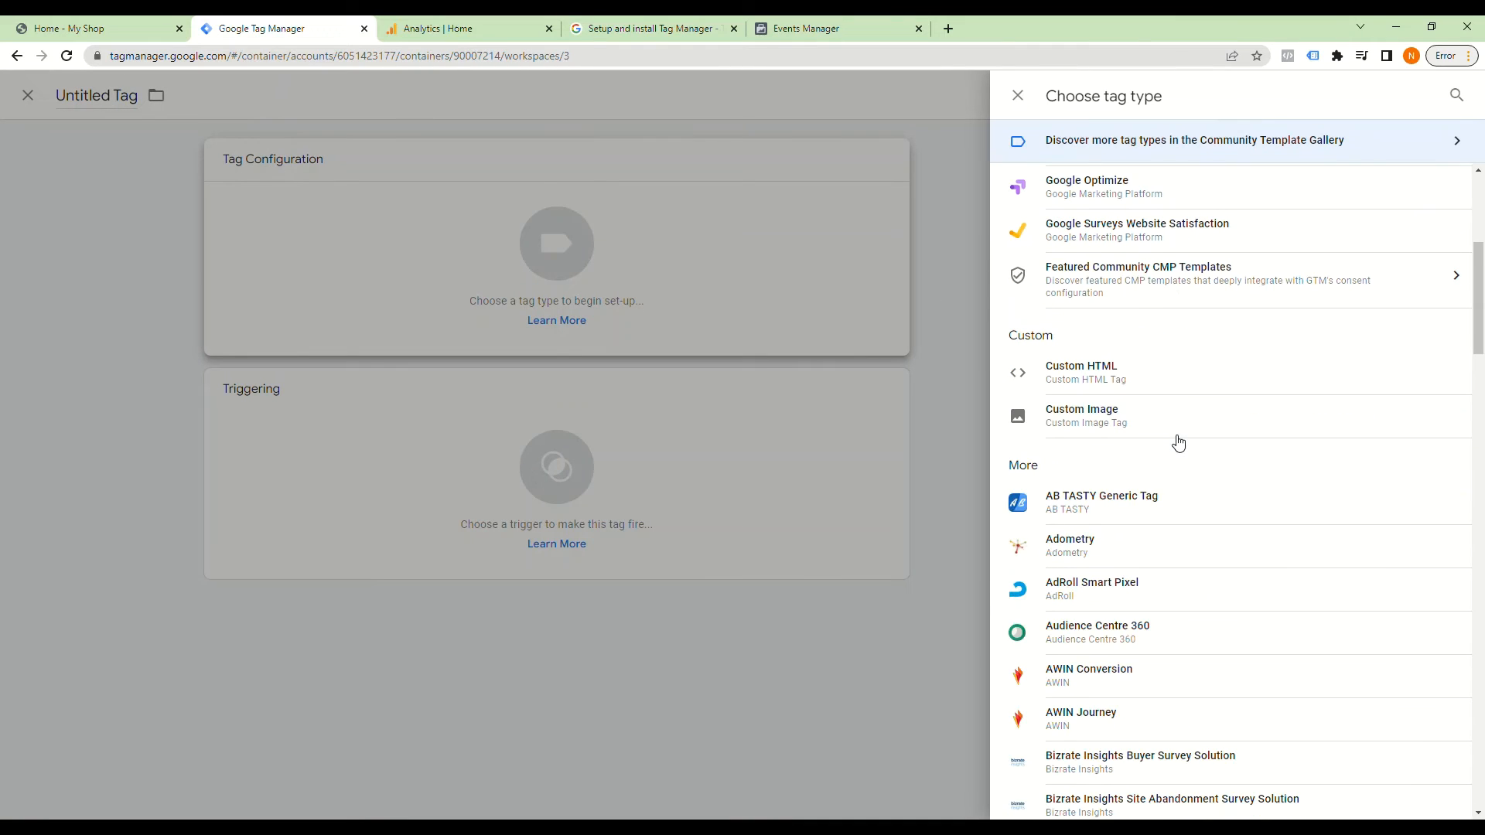
scroll(1253, 415, down, 1)
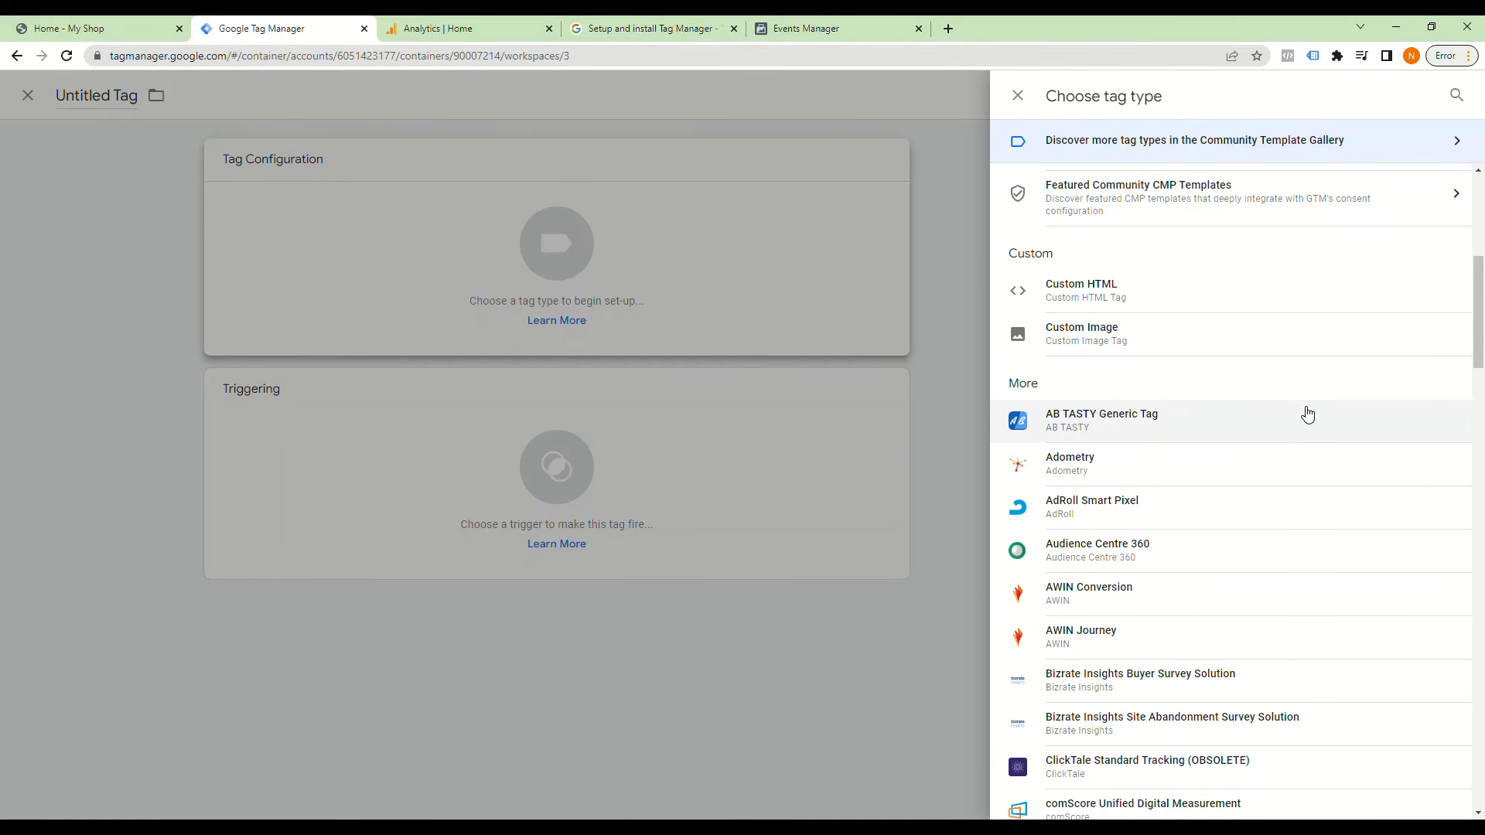
scroll(1307, 415, down, 3)
scroll(1319, 415, down, 4)
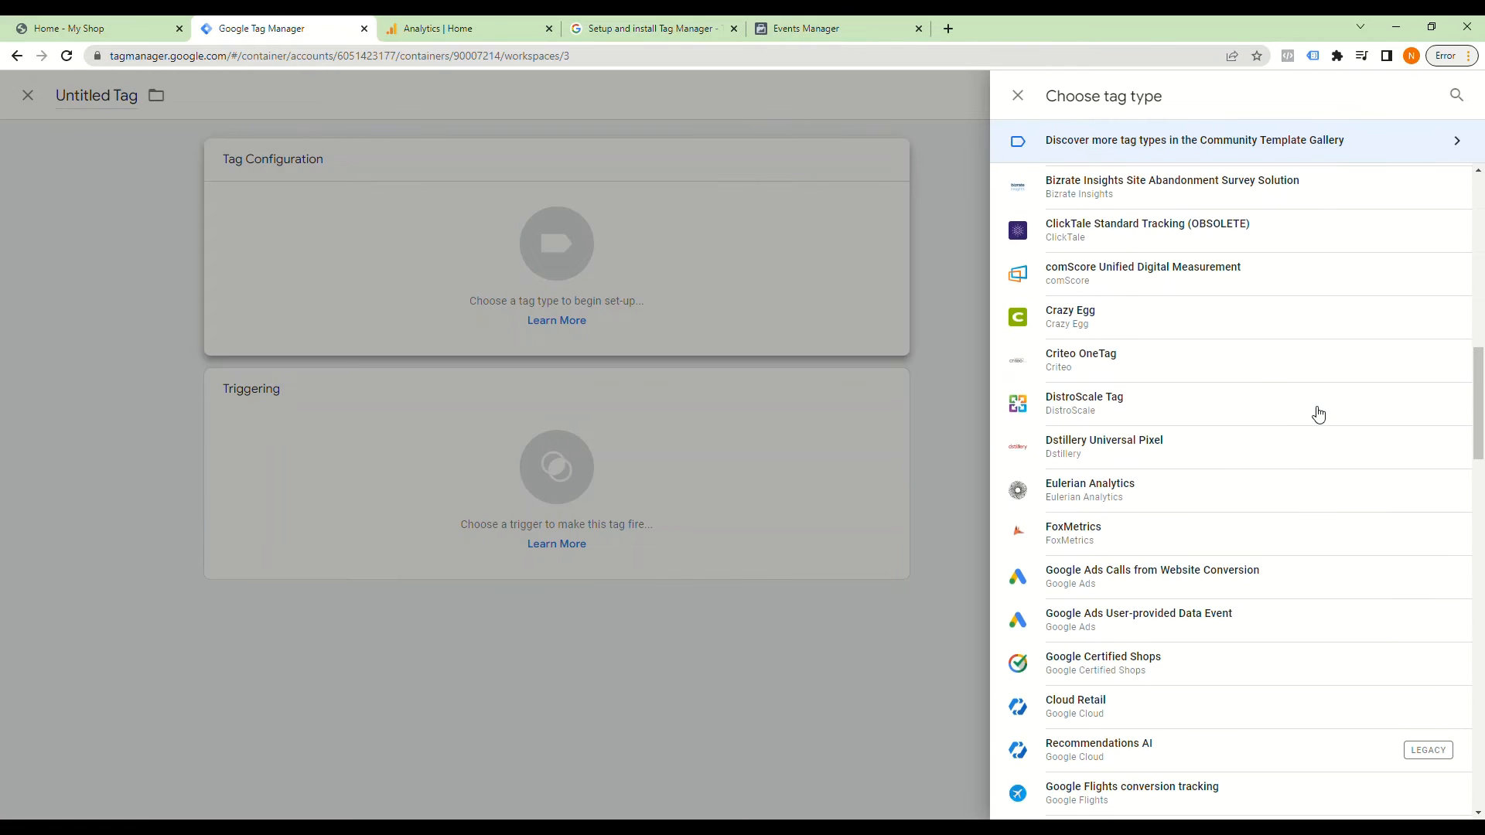
scroll(1319, 416, down, 4)
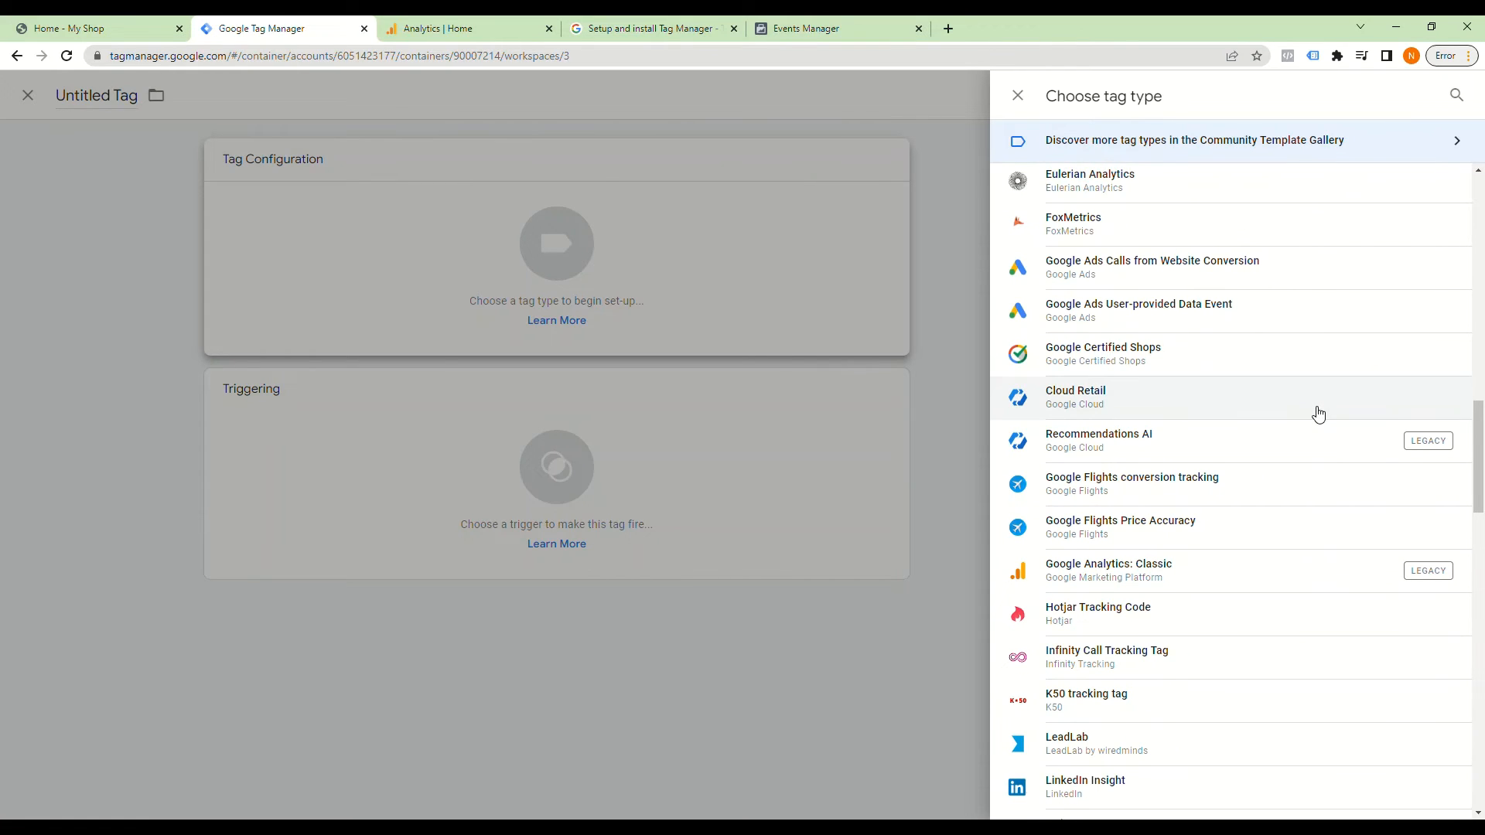
scroll(1319, 415, down, 3)
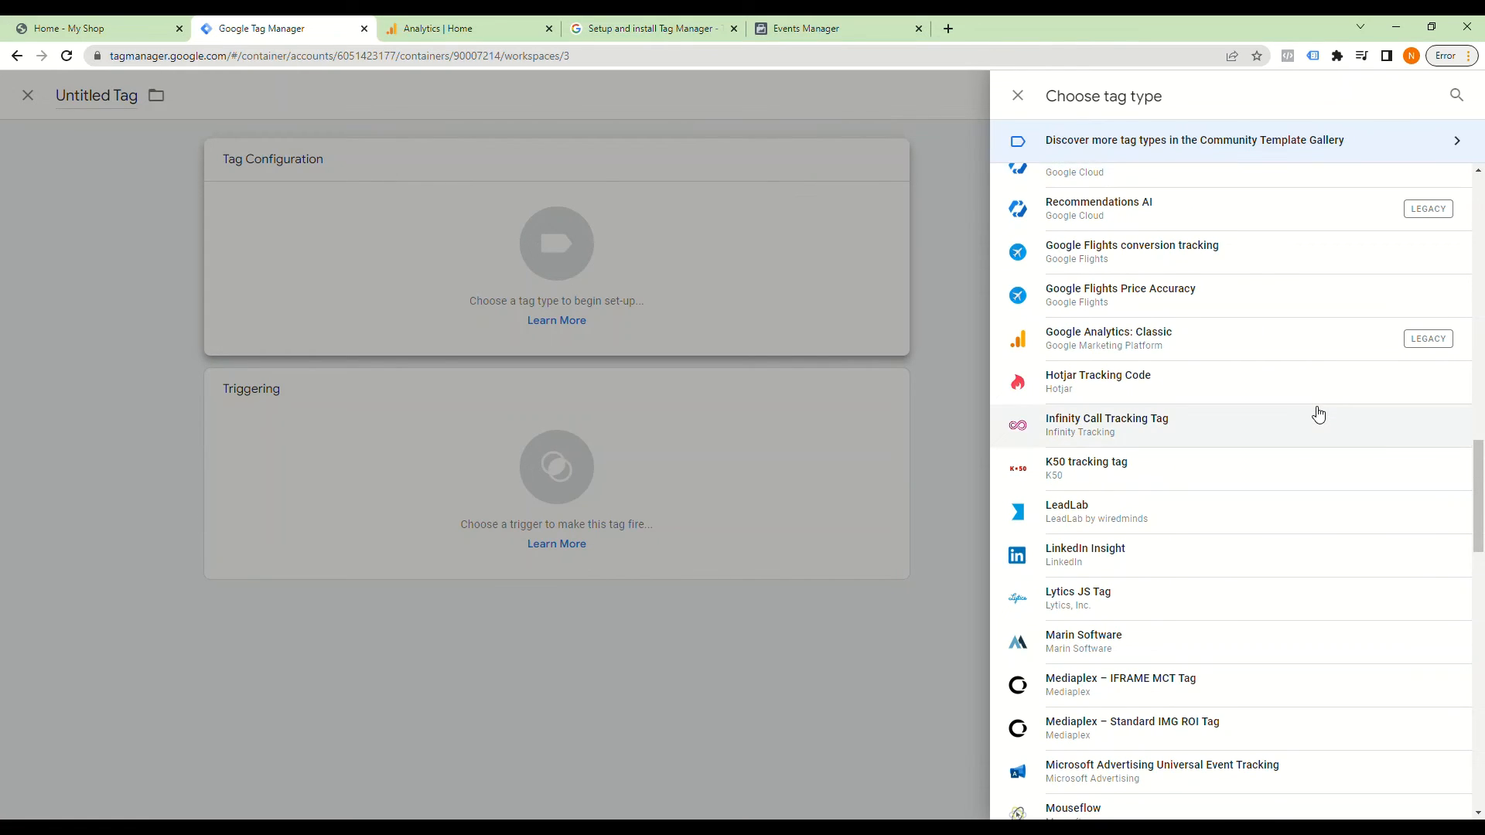
scroll(1319, 416, down, 3)
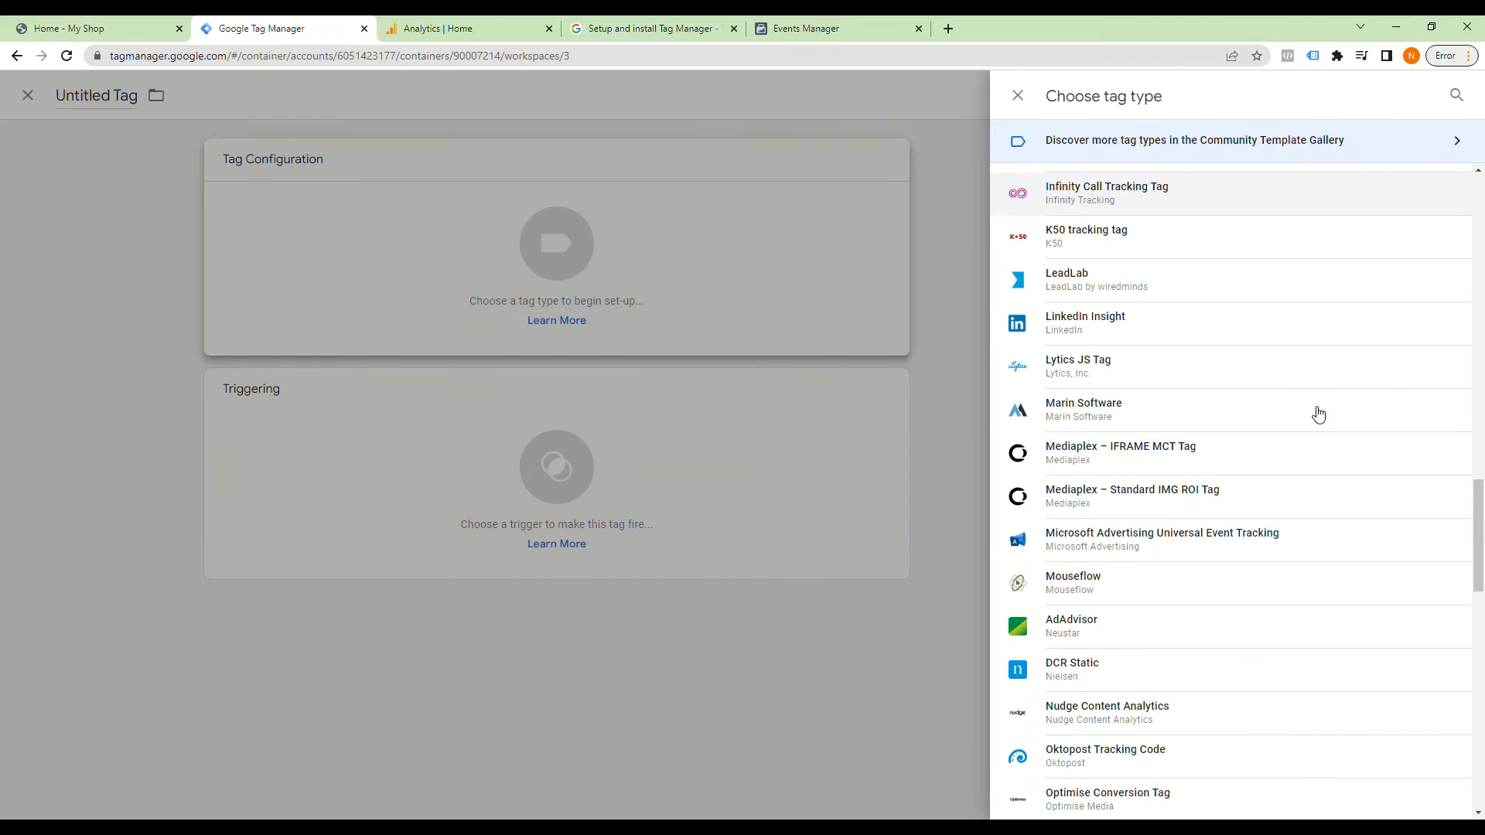
scroll(1319, 415, down, 5)
scroll(1319, 416, up, 1)
scroll(1319, 415, up, 15)
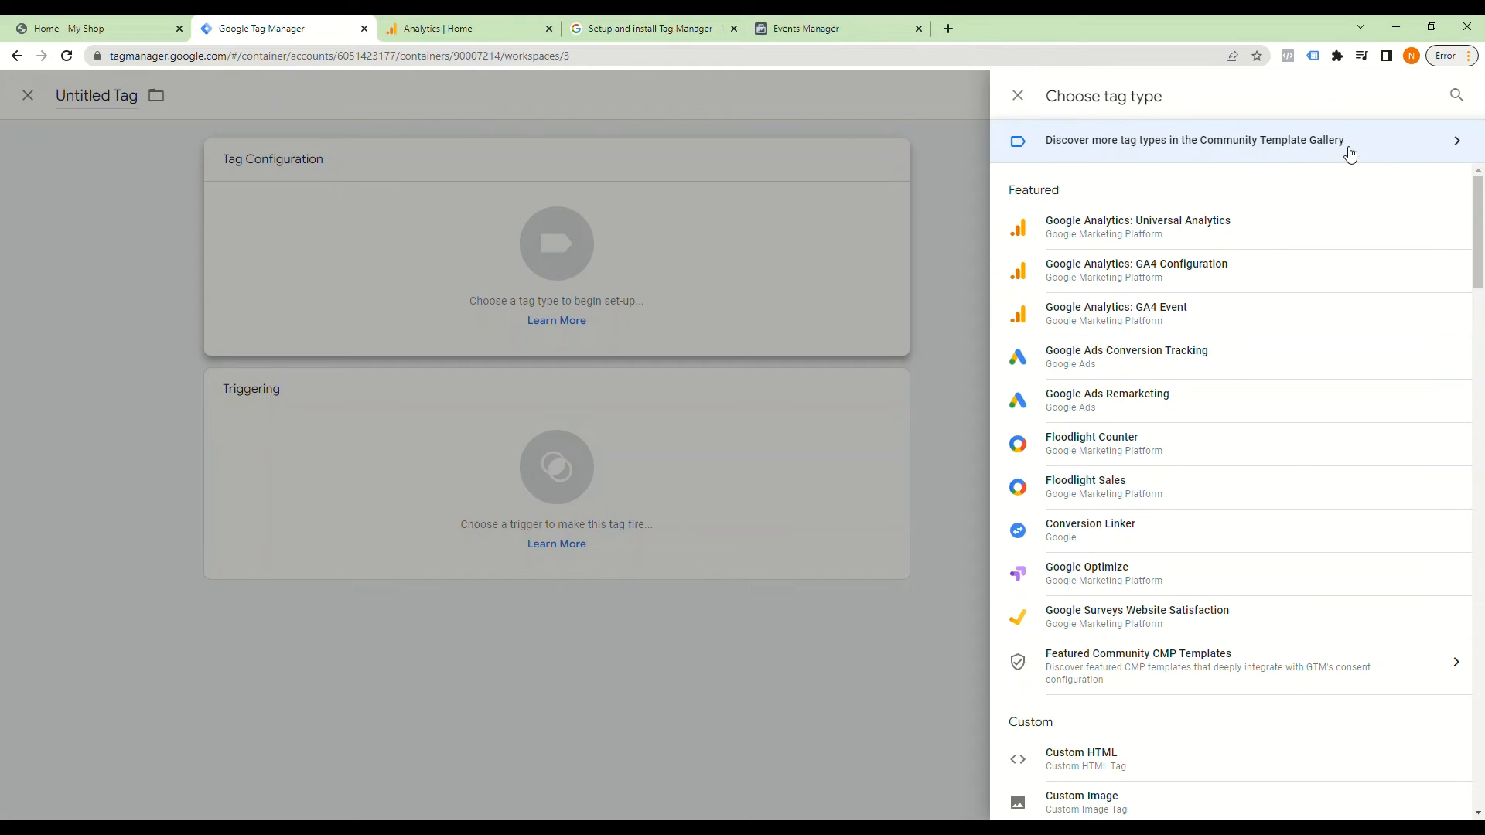
Step: Choose the Custom HTML tag type and paste the copied Meta Pixel base code as its HTML
scroll(1101, 517, down, 3)
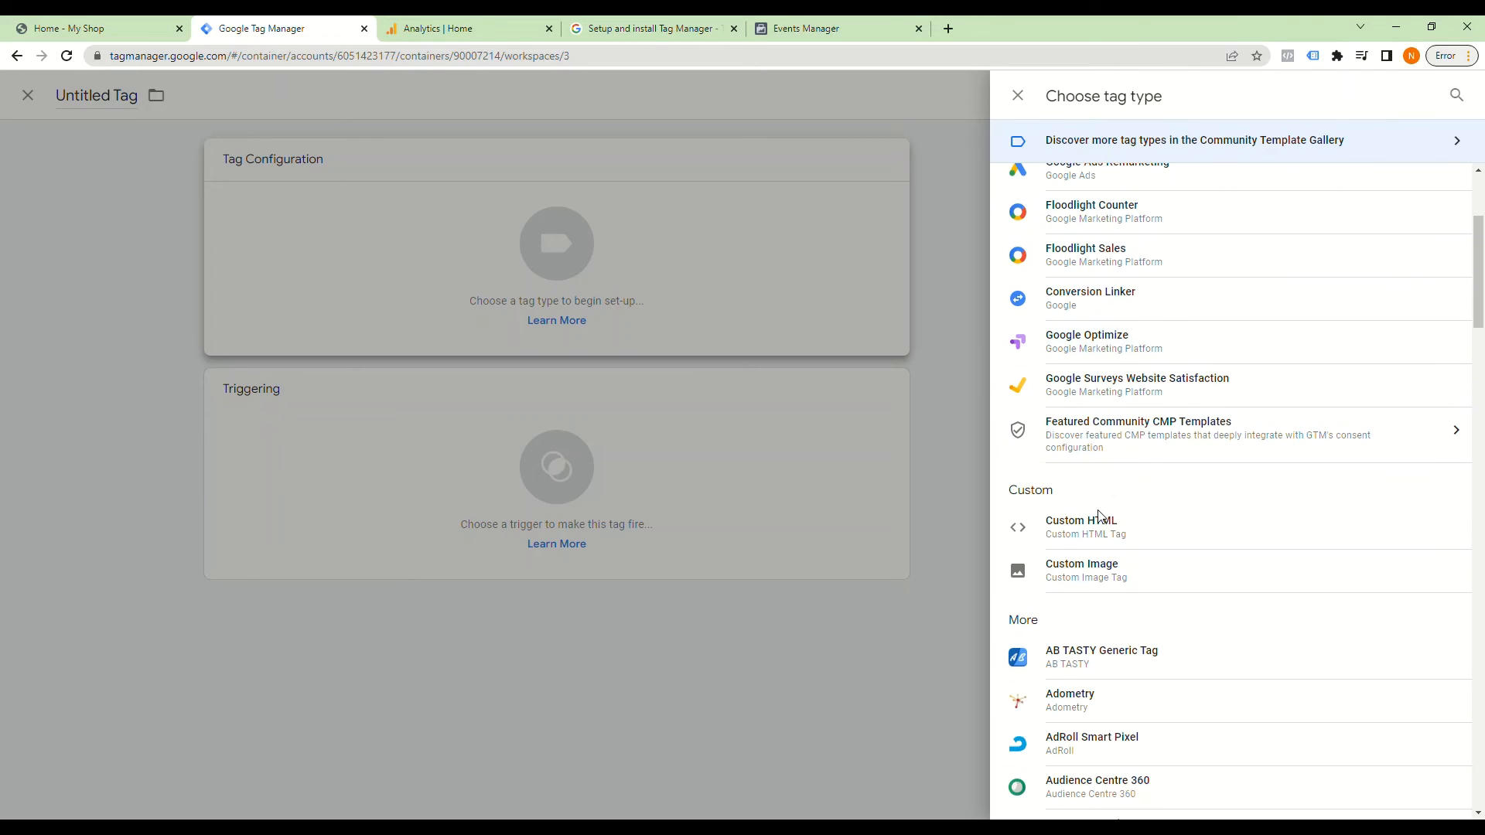
click(1114, 534)
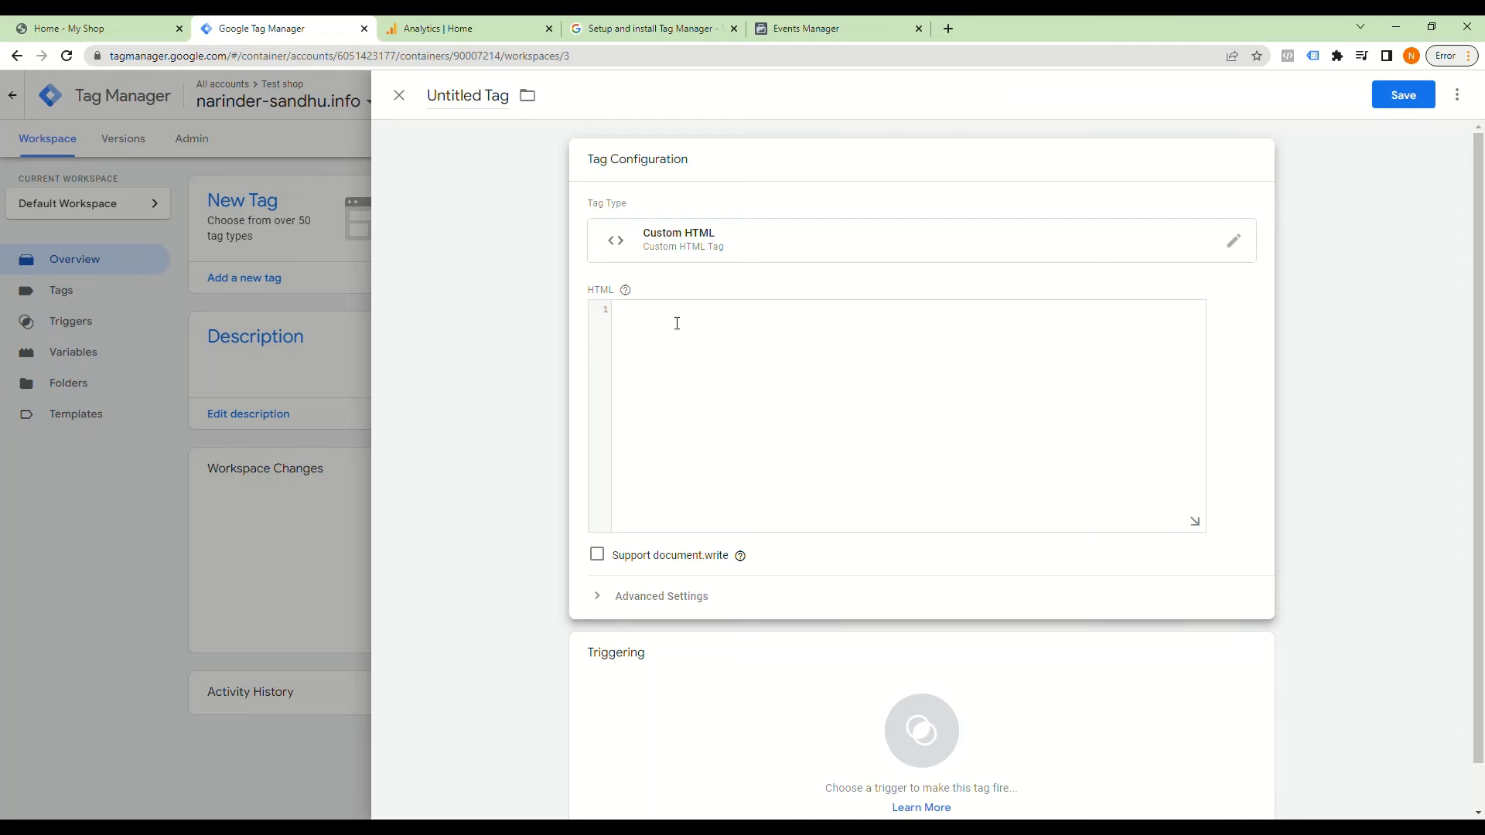
click(722, 443)
key(ctrl+v)
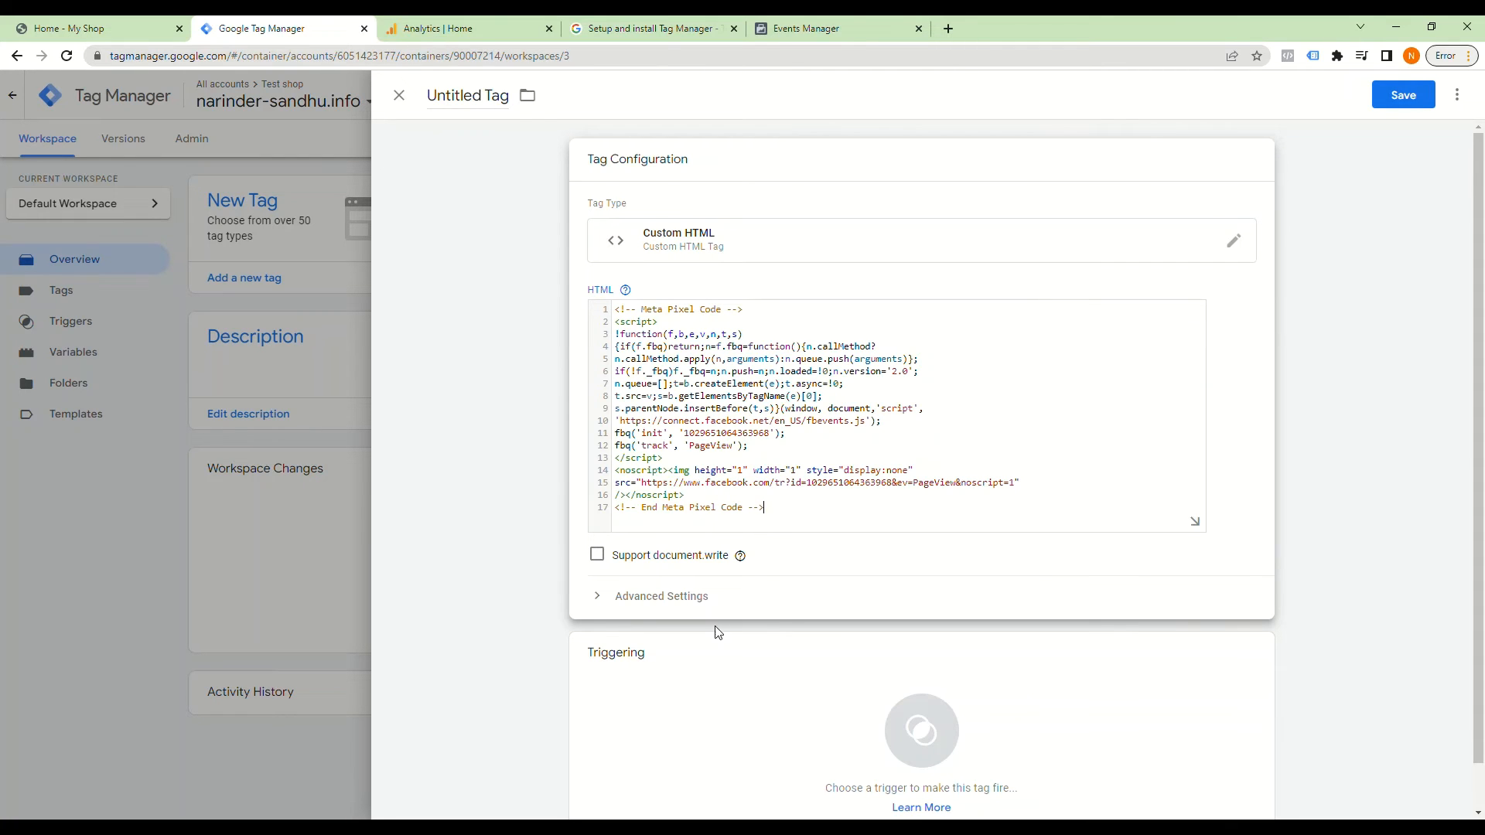
Step: Set the Custom HTML tag to fire on the All Pages page-view trigger
scroll(717, 633, down, 1)
click(925, 681)
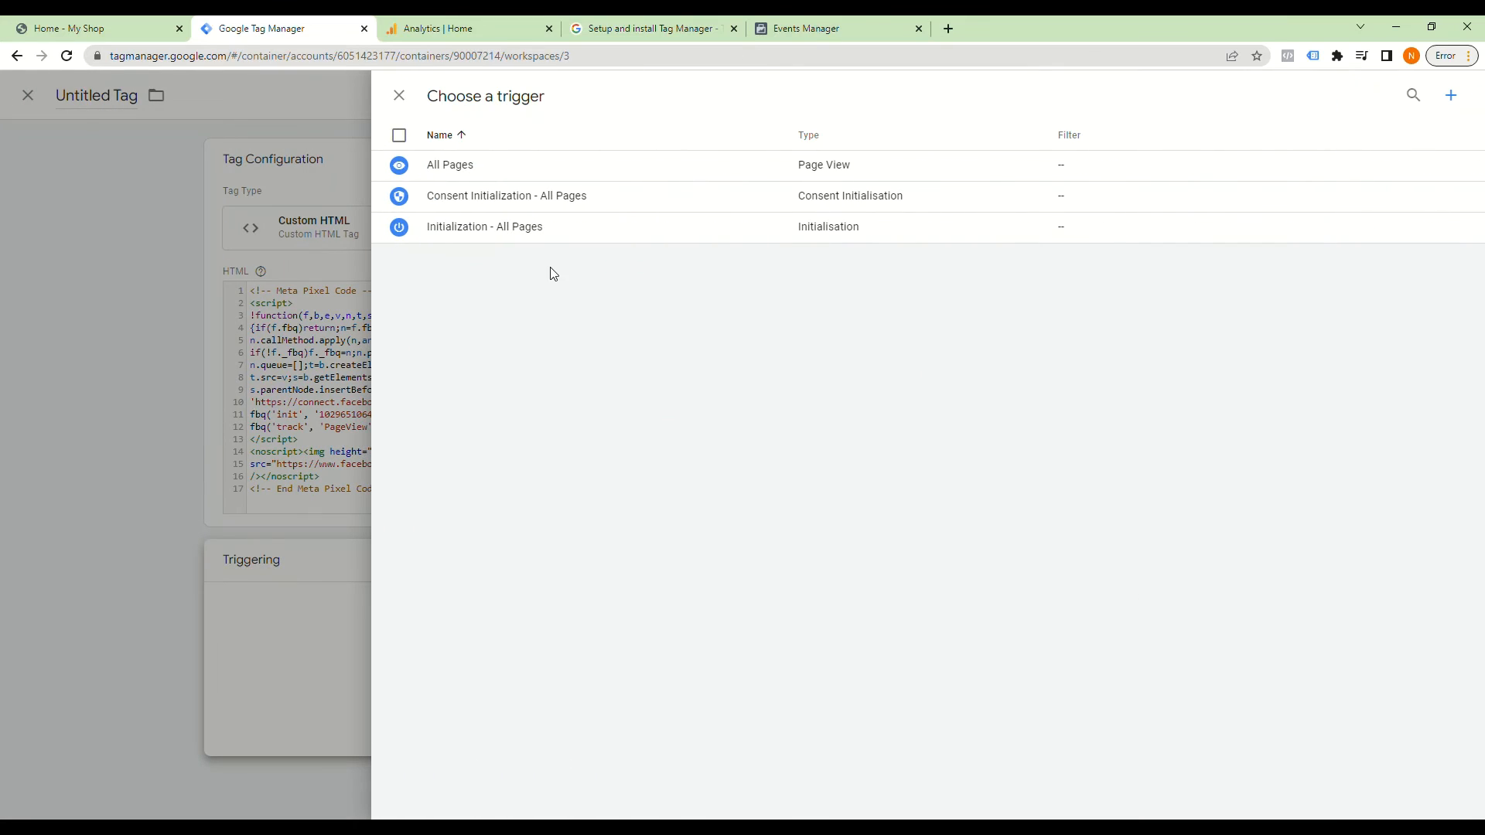
click(447, 167)
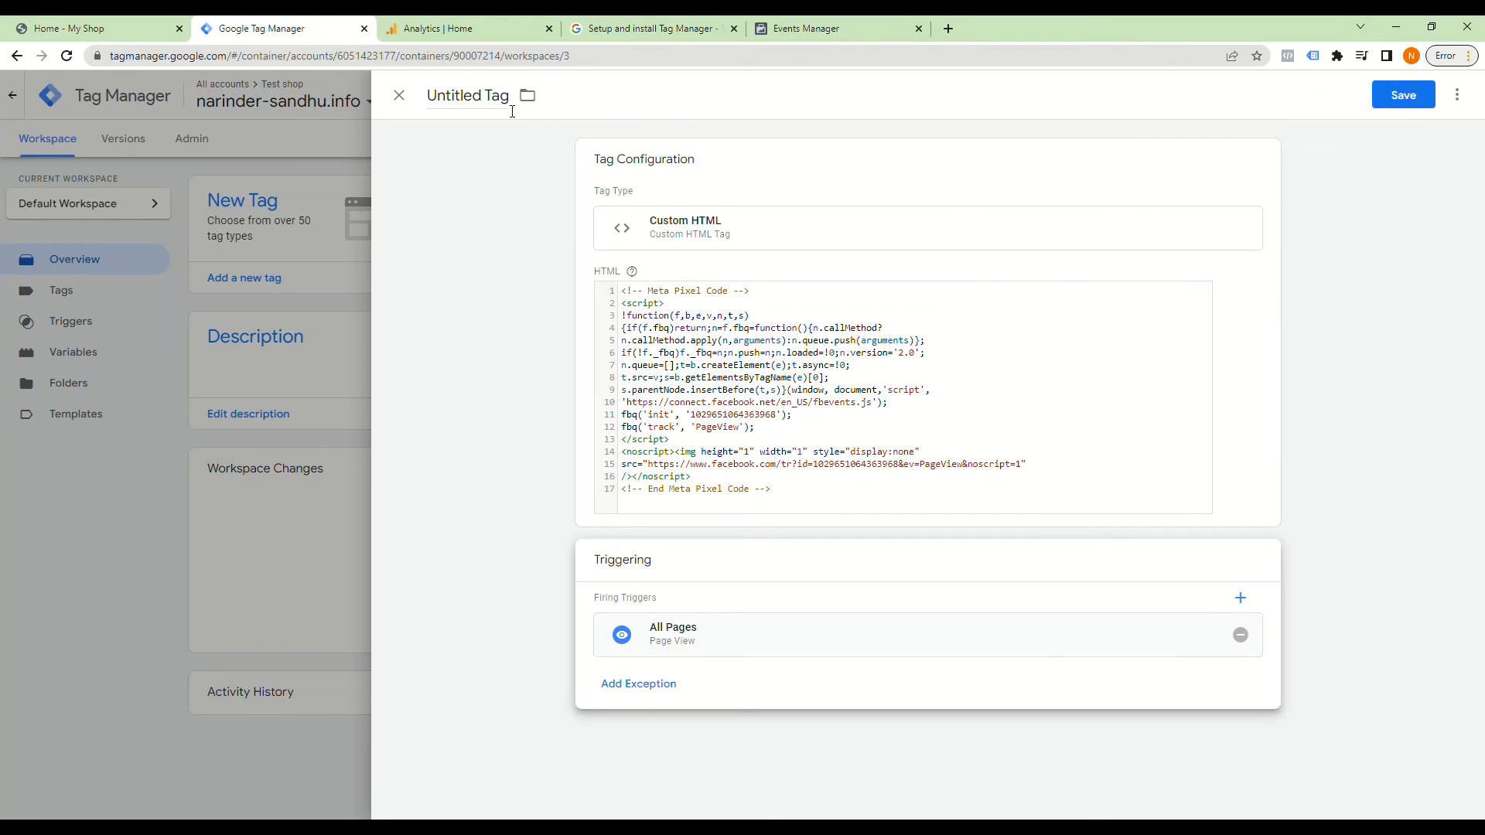
Step: Name the tag Facebook Pixel-All Page and save it
drag(511, 96, 413, 93)
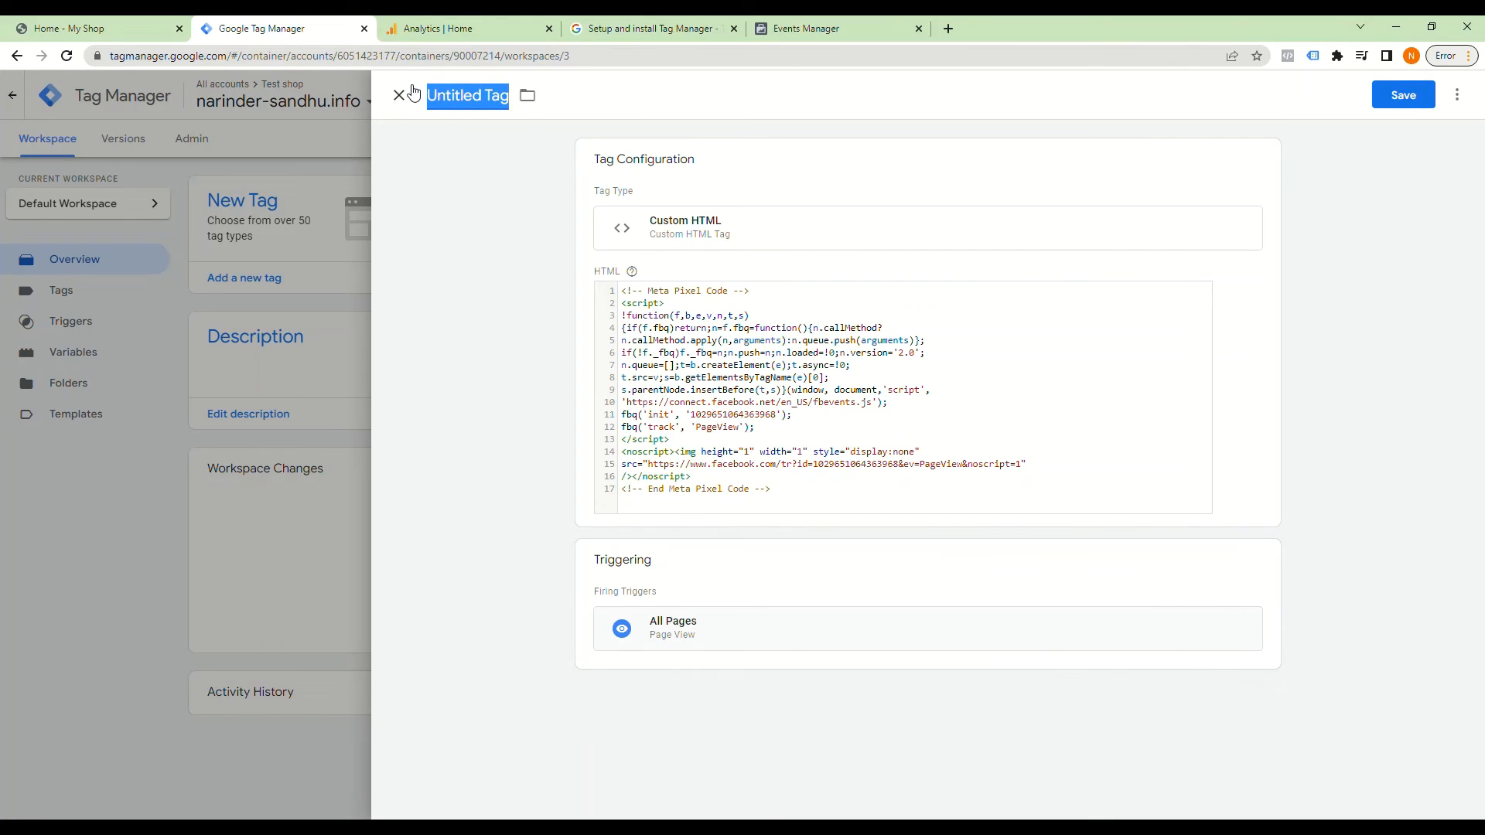
text(Fa)
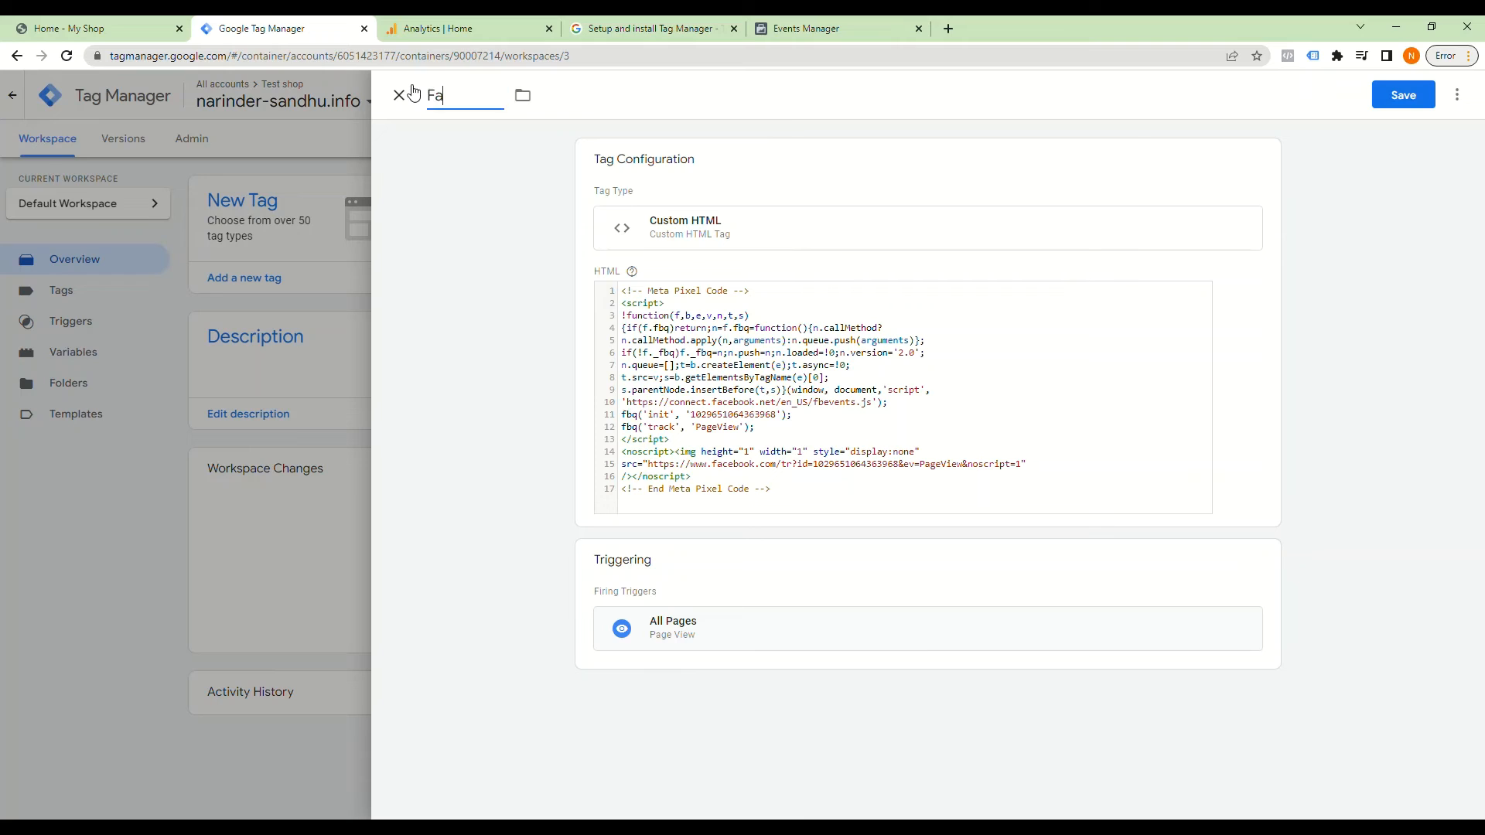
text(cebook Pixel-all Pa)
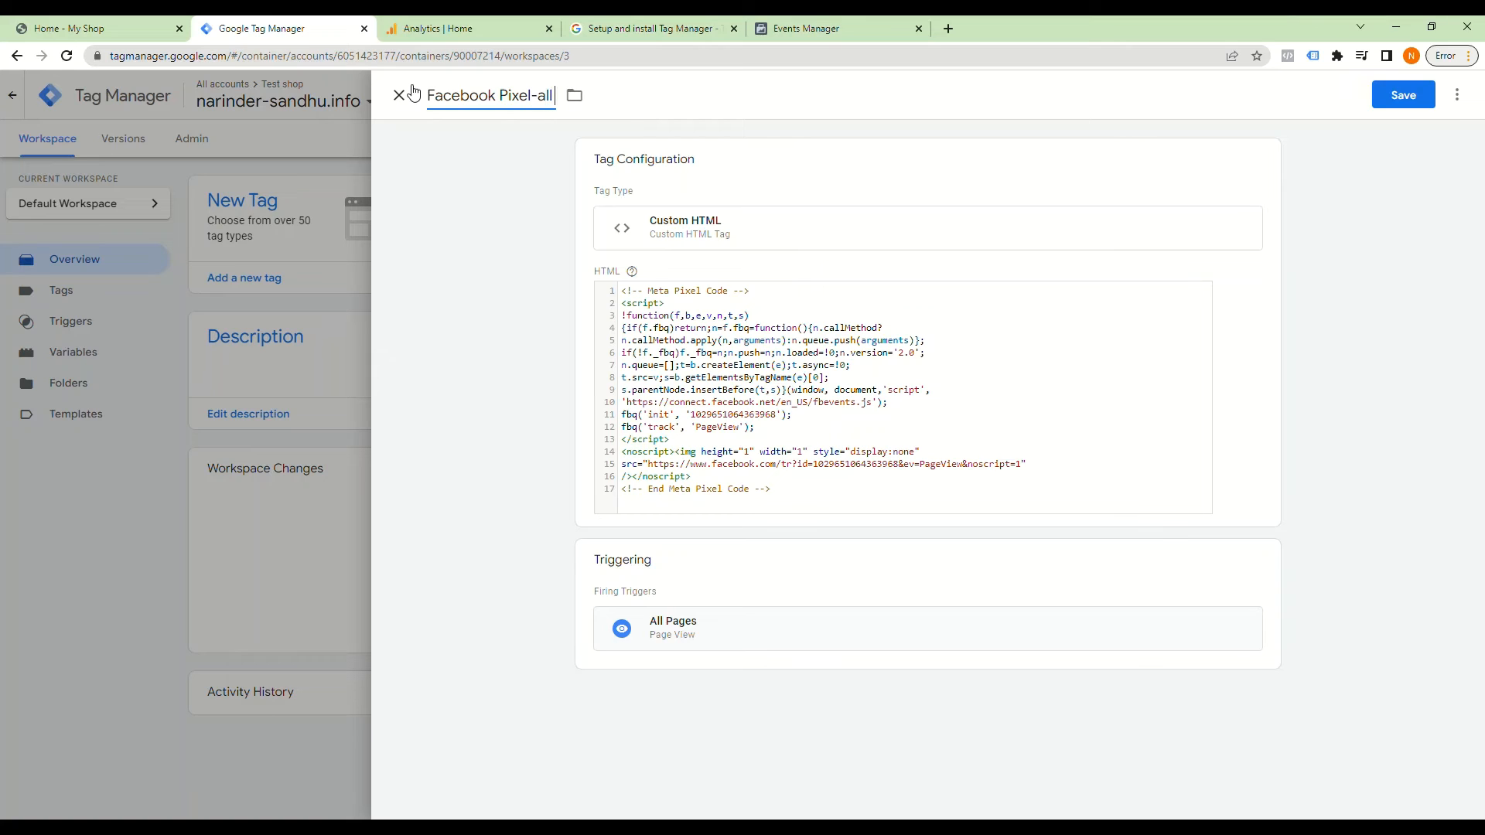
text(ge)
key(BackSpace)
text(A)
click(1415, 96)
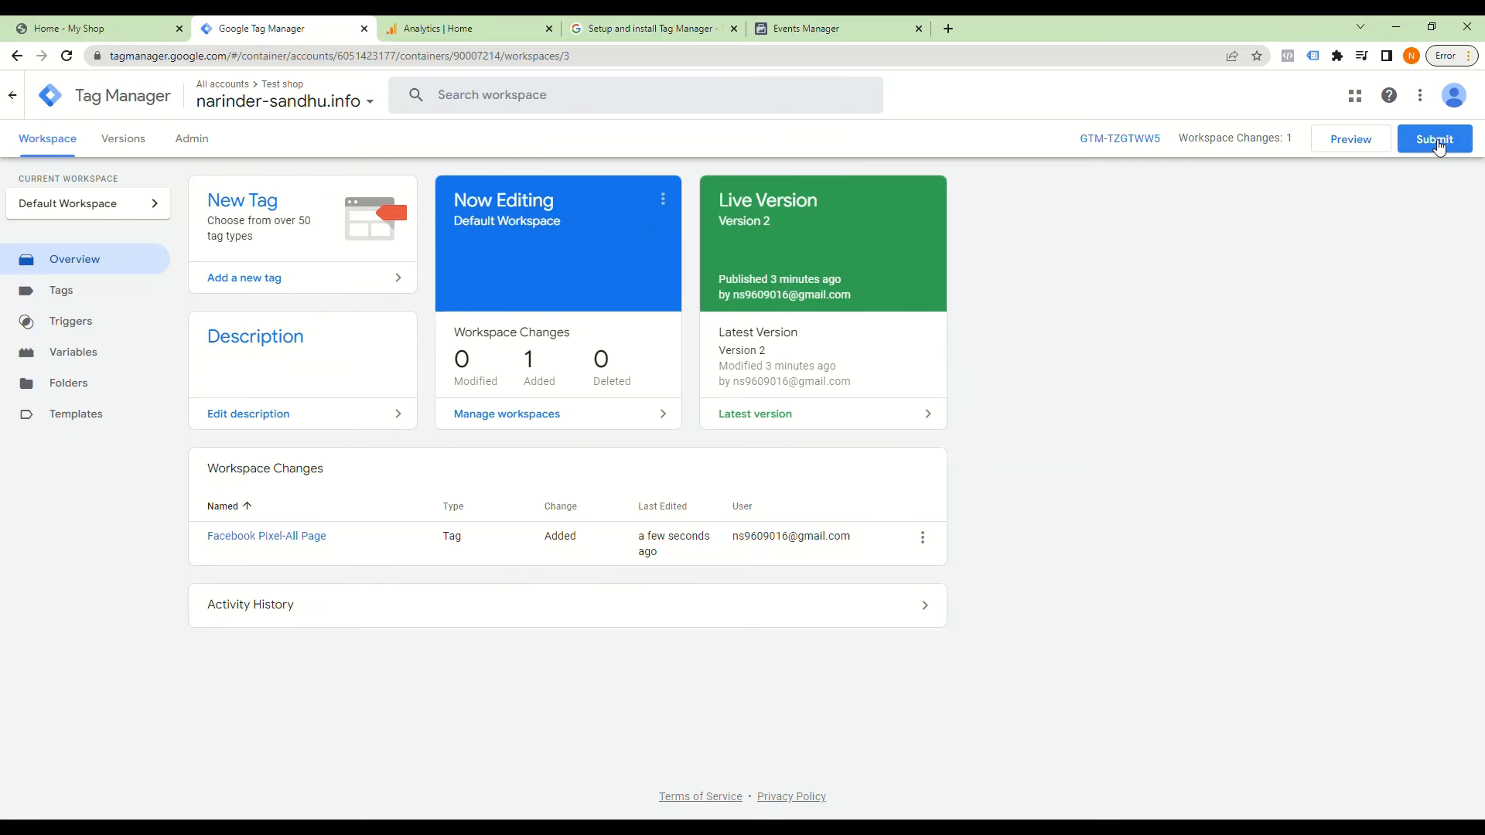
Step: Submit the workspace changes and publish them to the Live environment, skipping the version name and description
click(1436, 141)
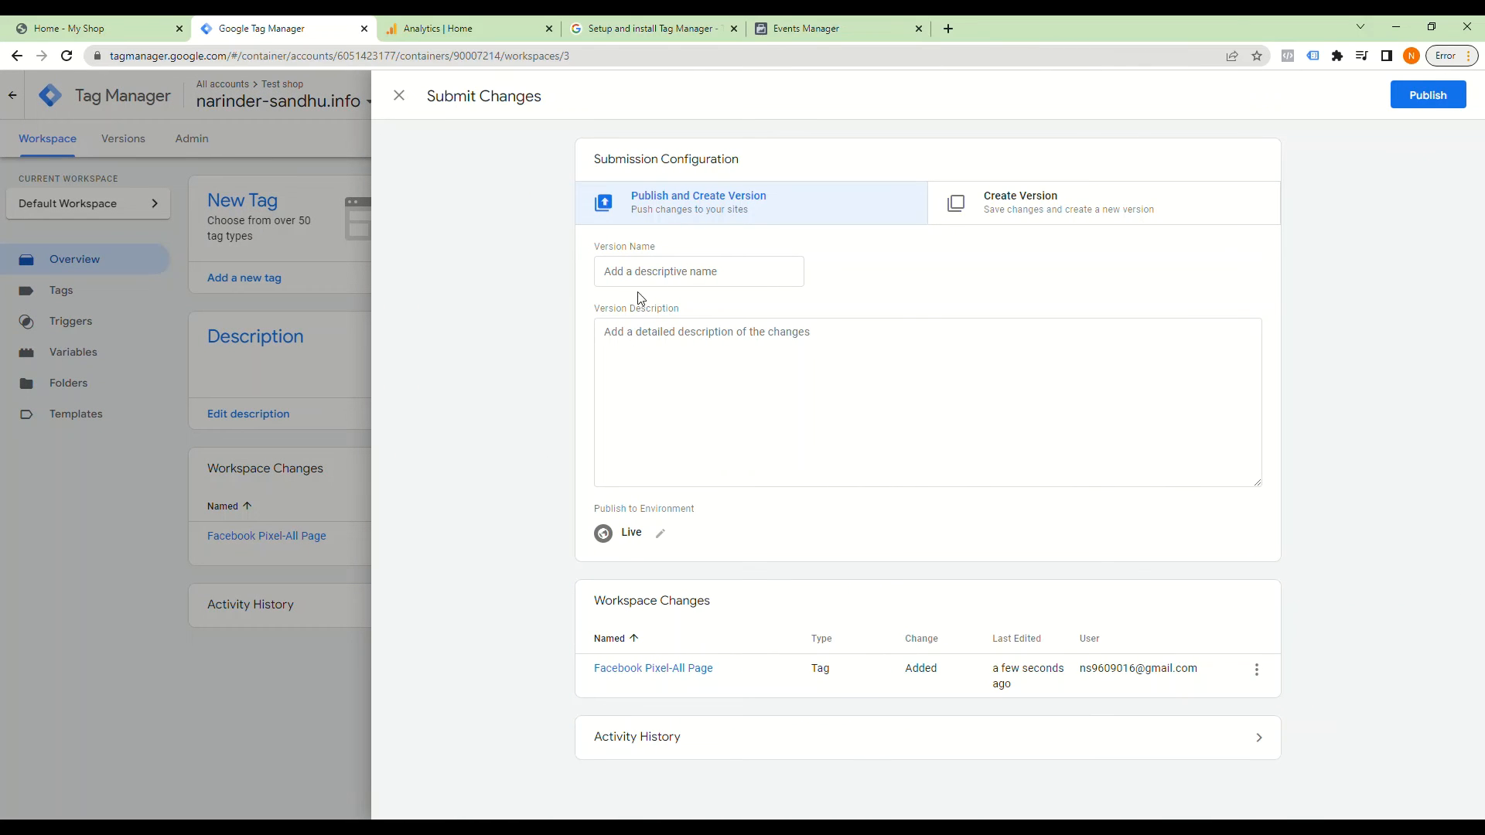
click(1453, 95)
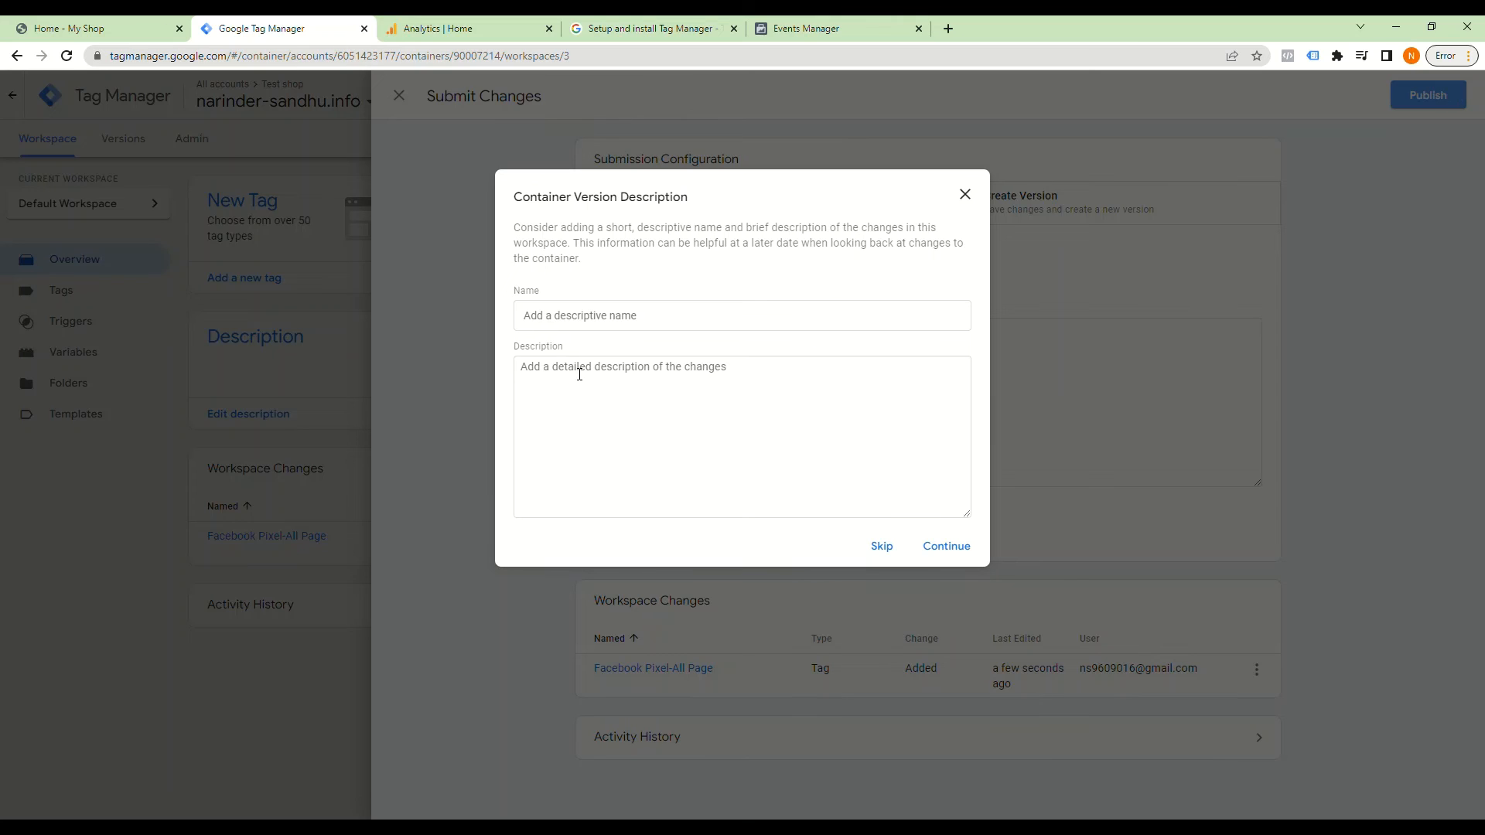
click(886, 548)
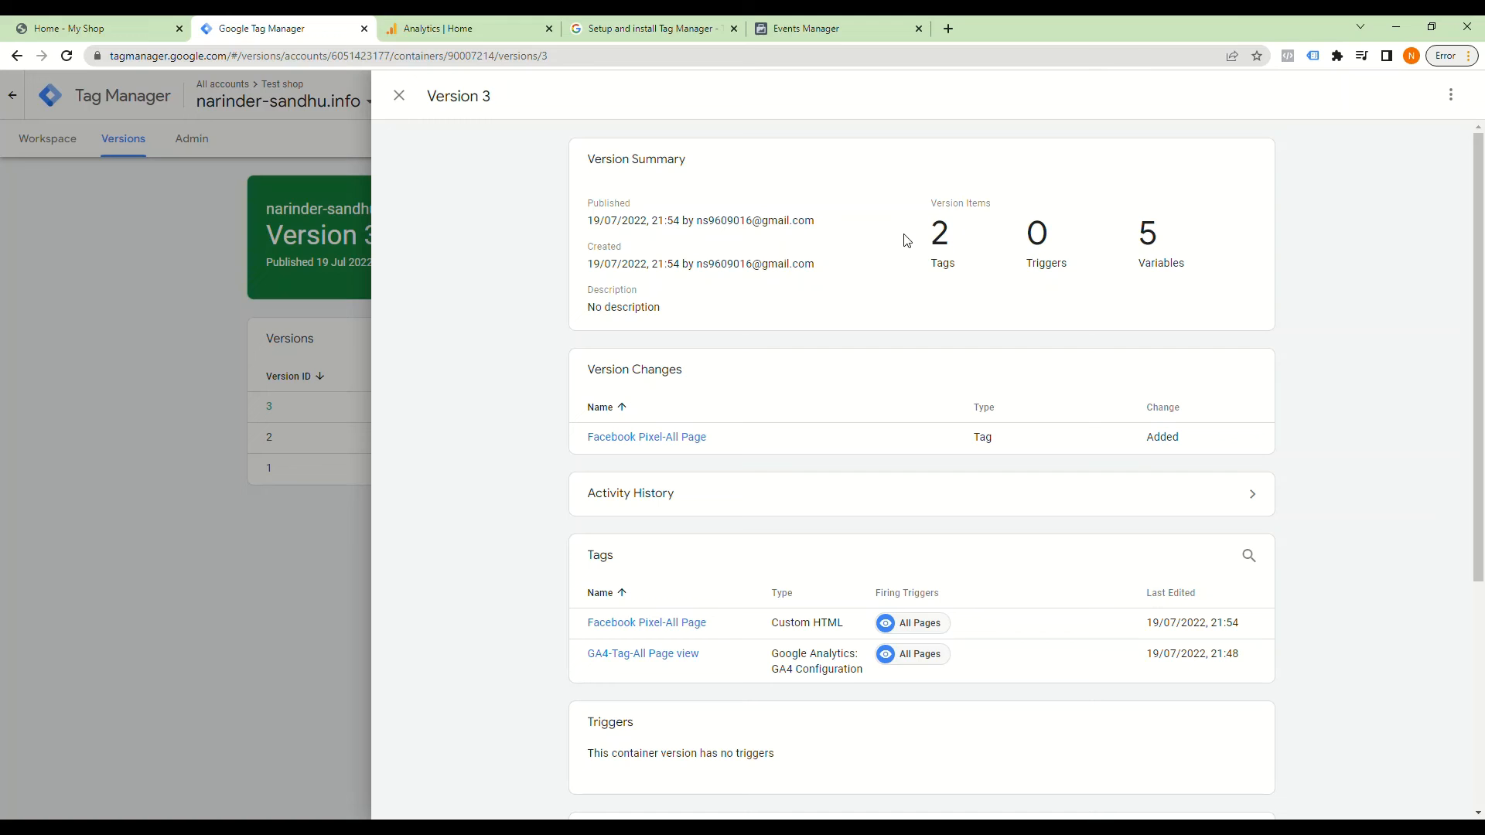
Step: Switch to the shop's front end, reload its home page and check the pixel with the pixel helper extension
click(460, 31)
click(266, 31)
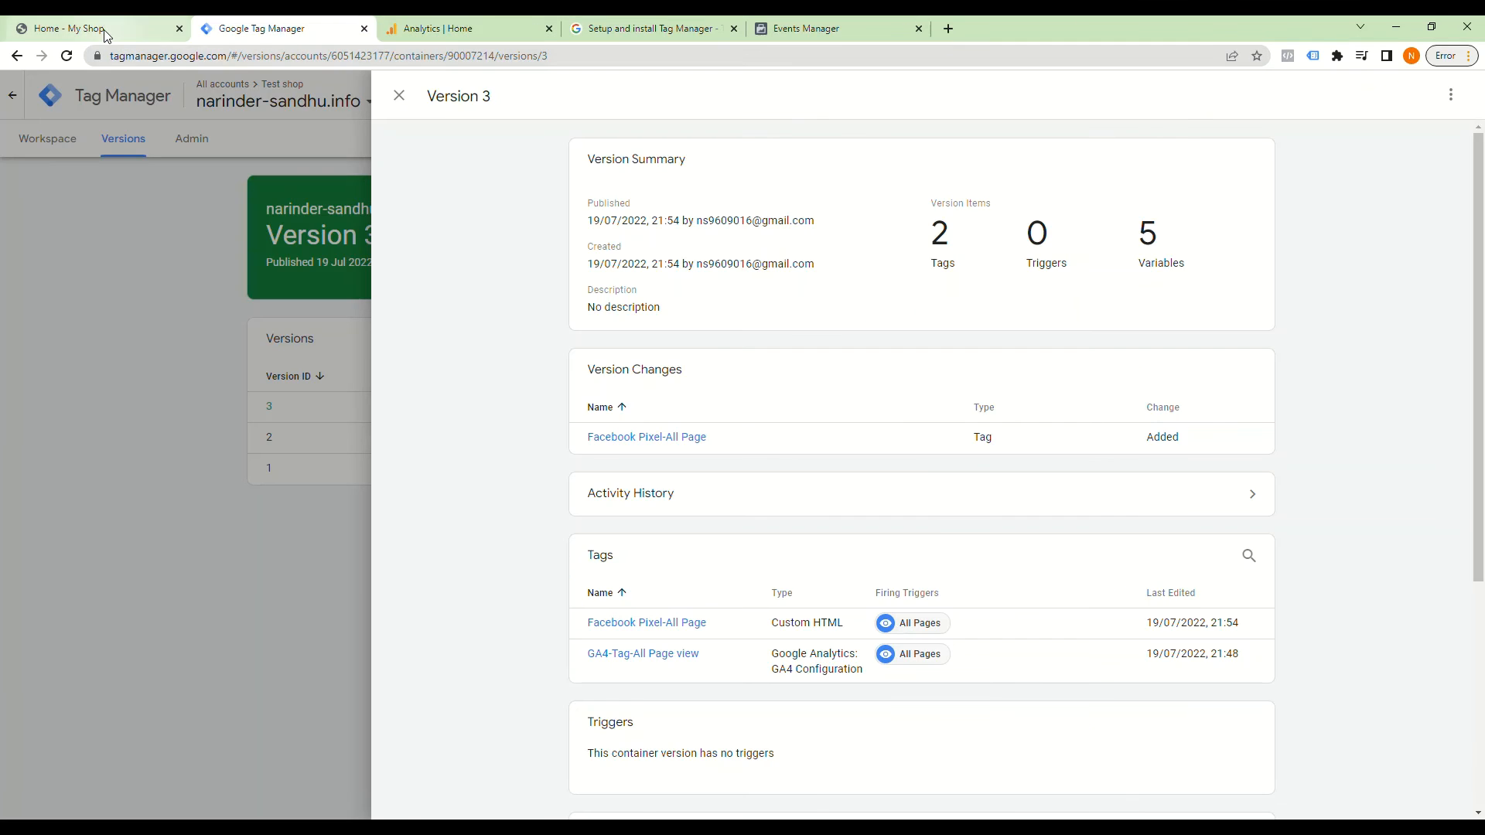
click(106, 32)
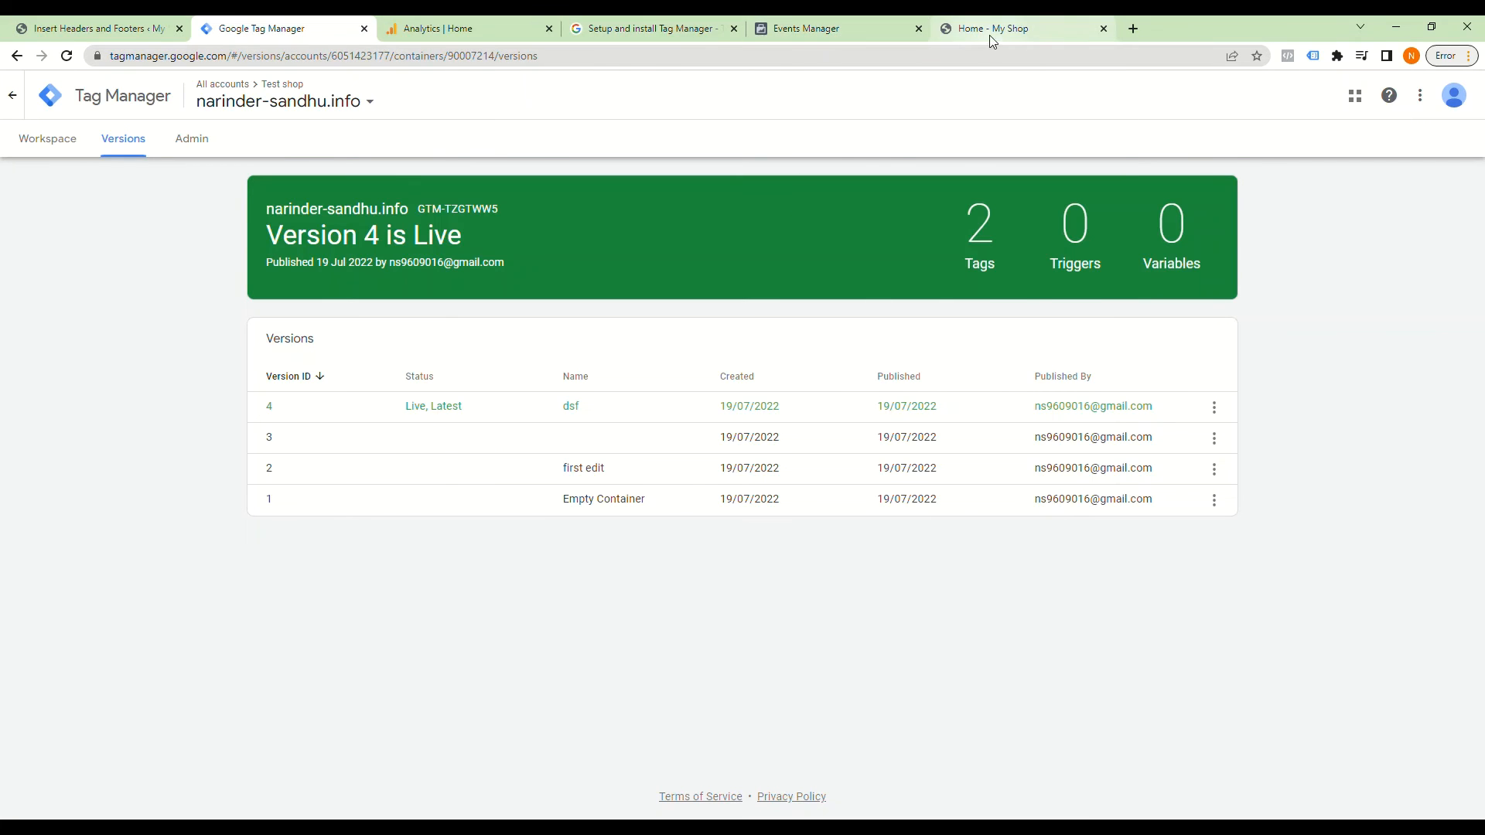
click(990, 36)
click(67, 57)
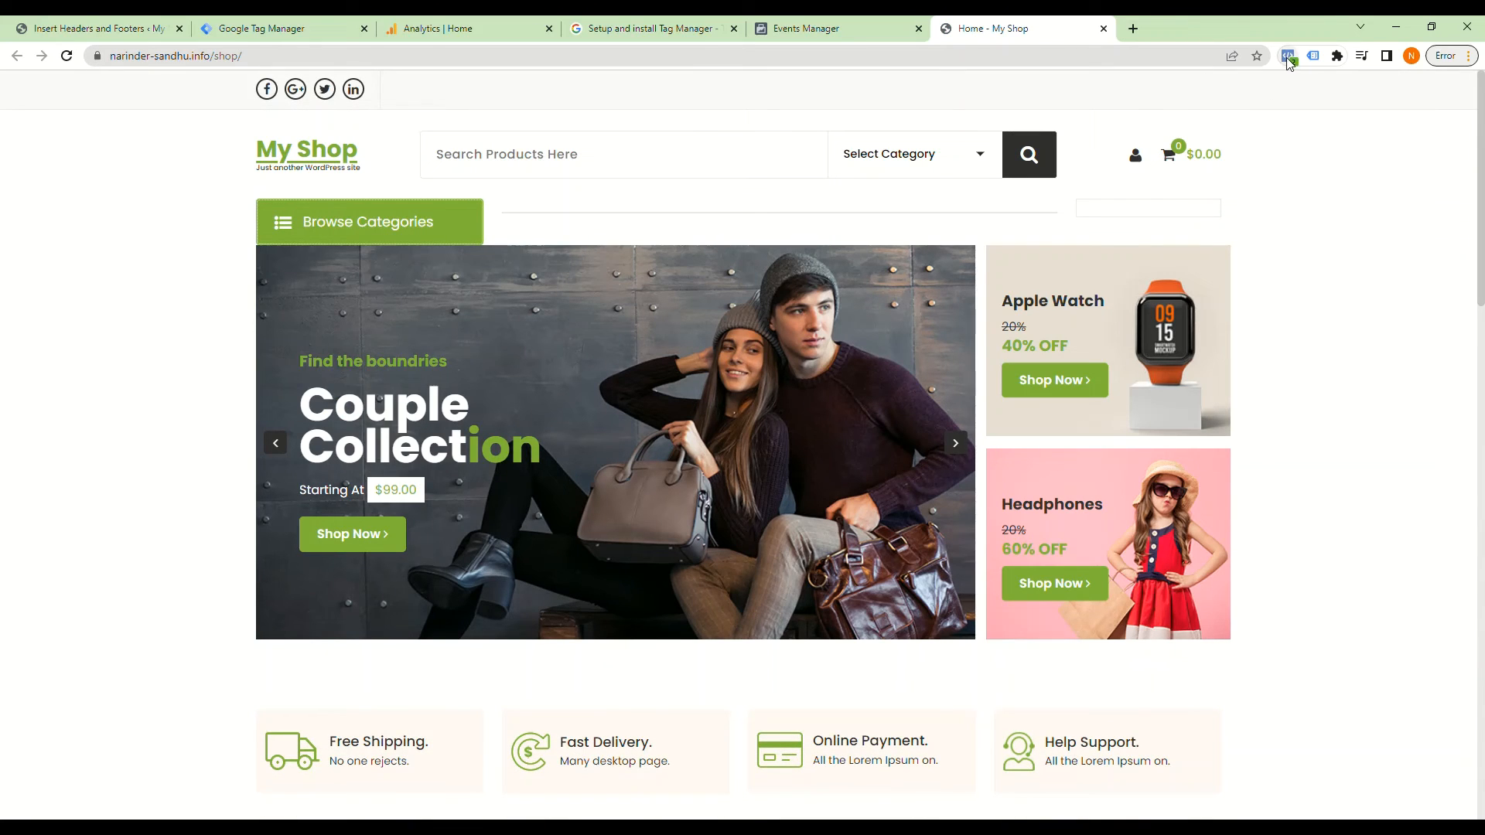
click(1291, 57)
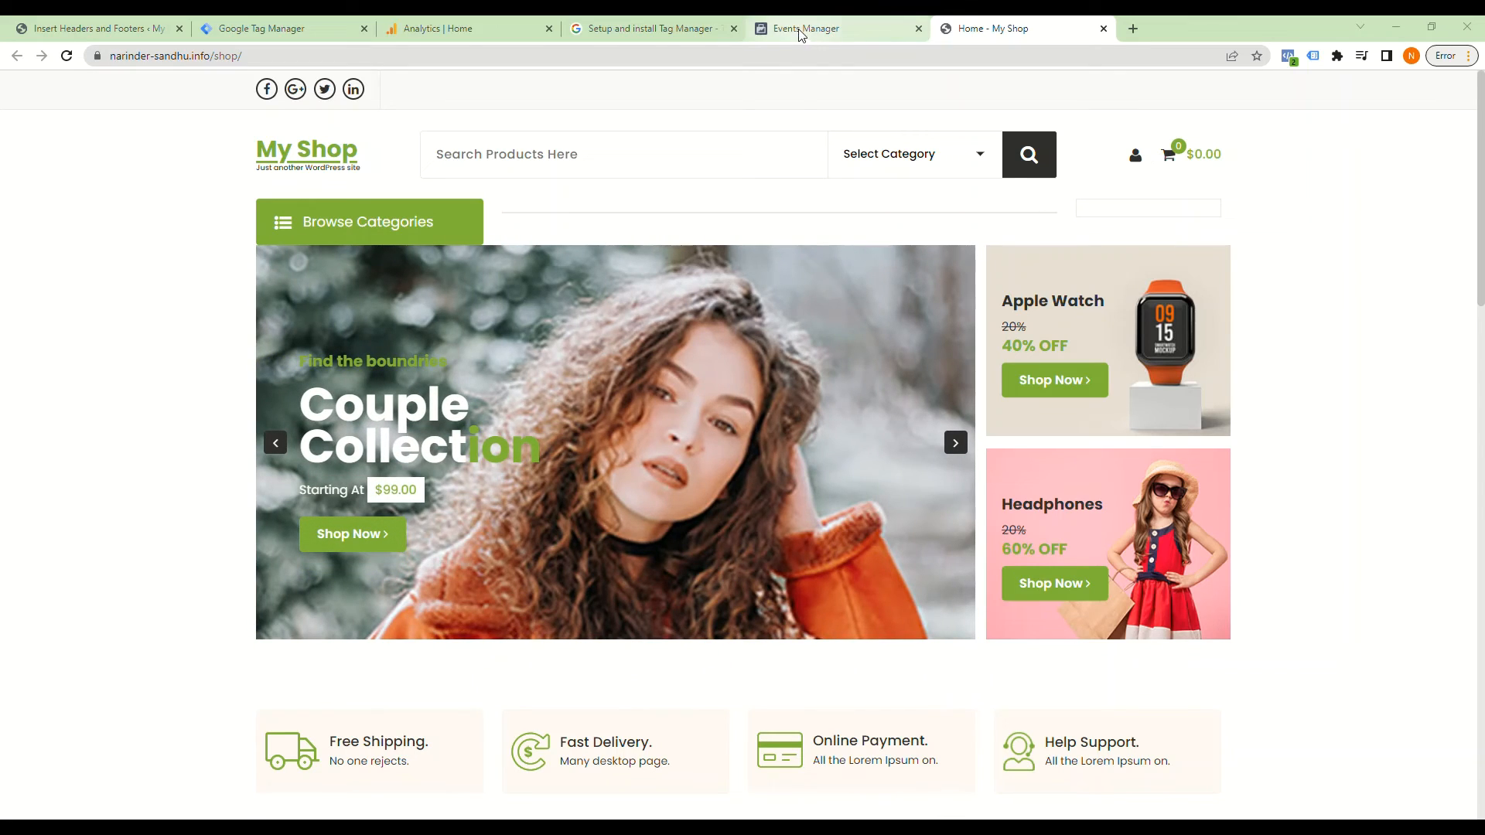
Step: Reload the shop's home page and check the Test shop's test events in Events Manager for a new PageView
click(847, 34)
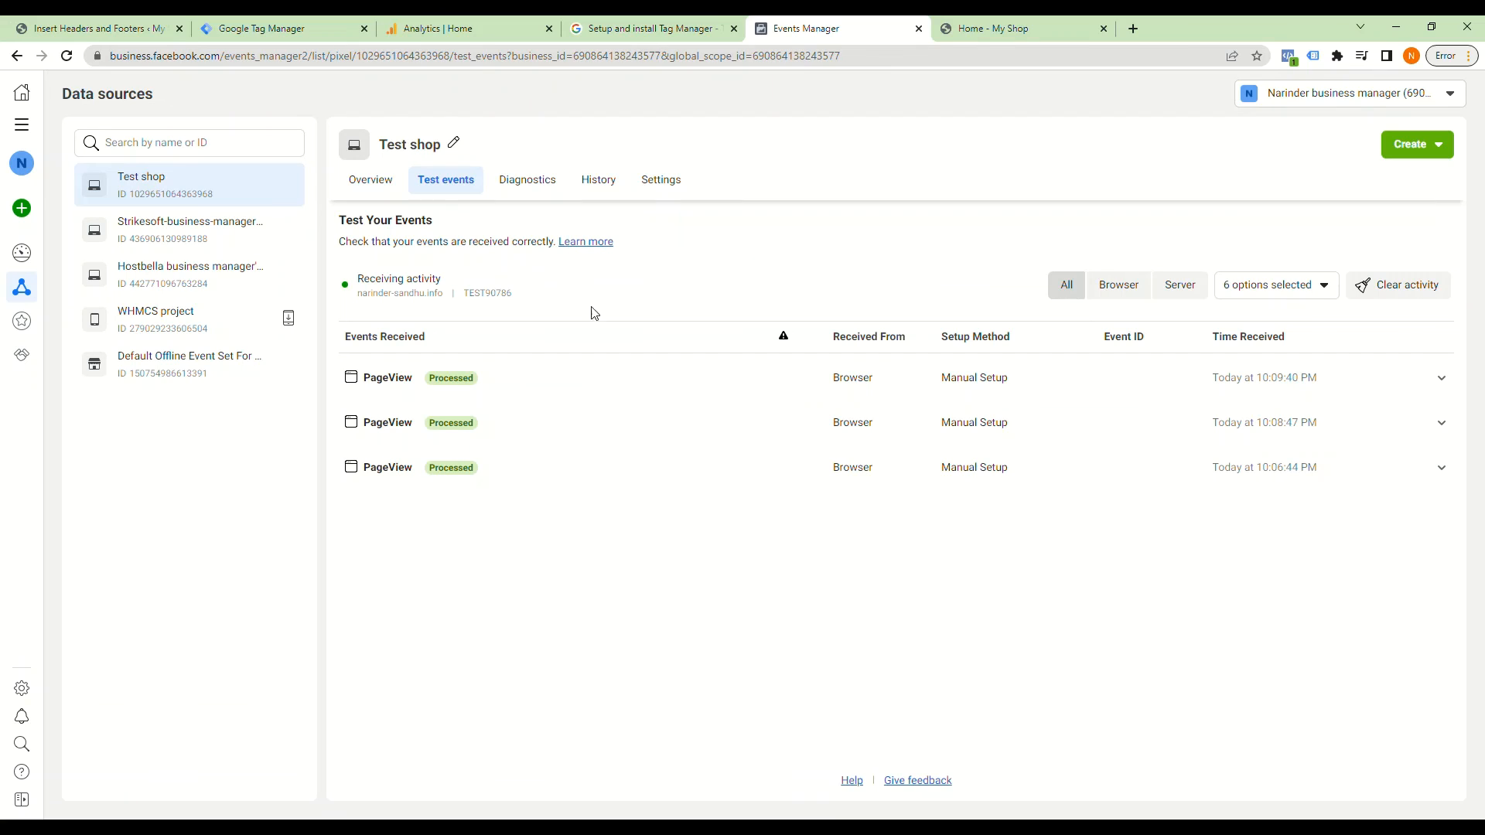
click(67, 56)
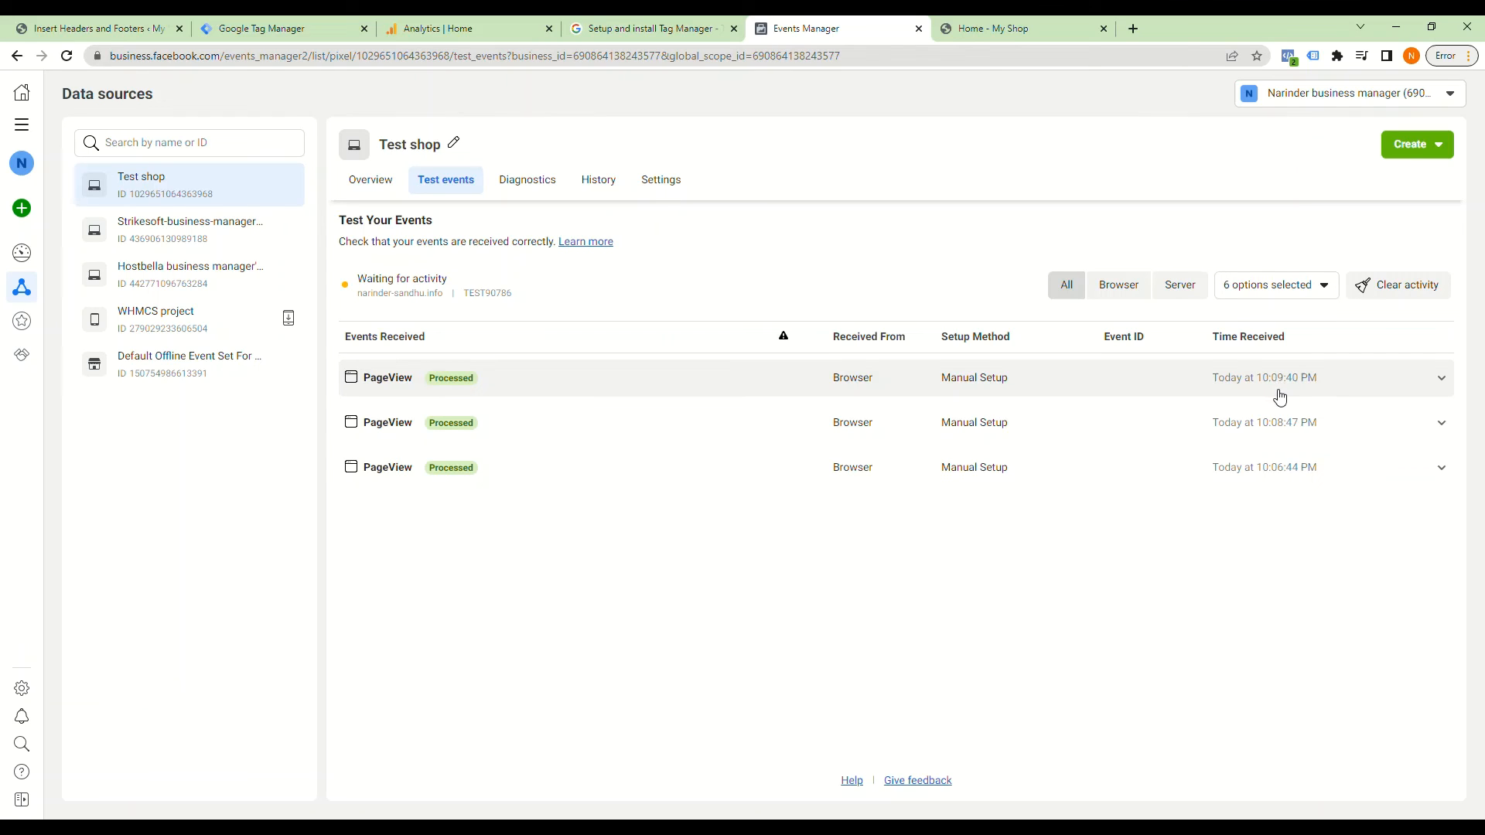
click(1023, 31)
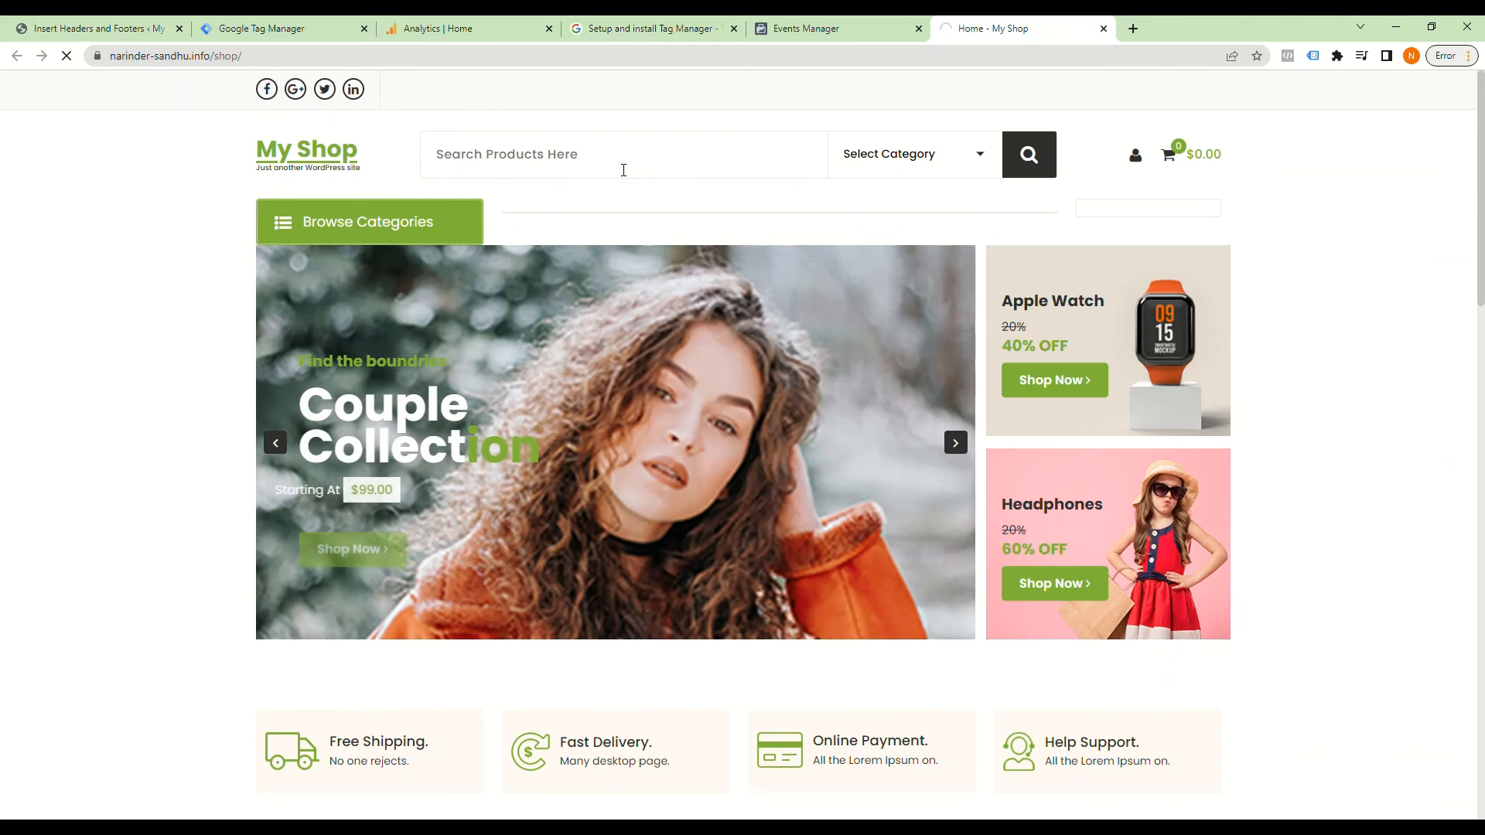
click(804, 29)
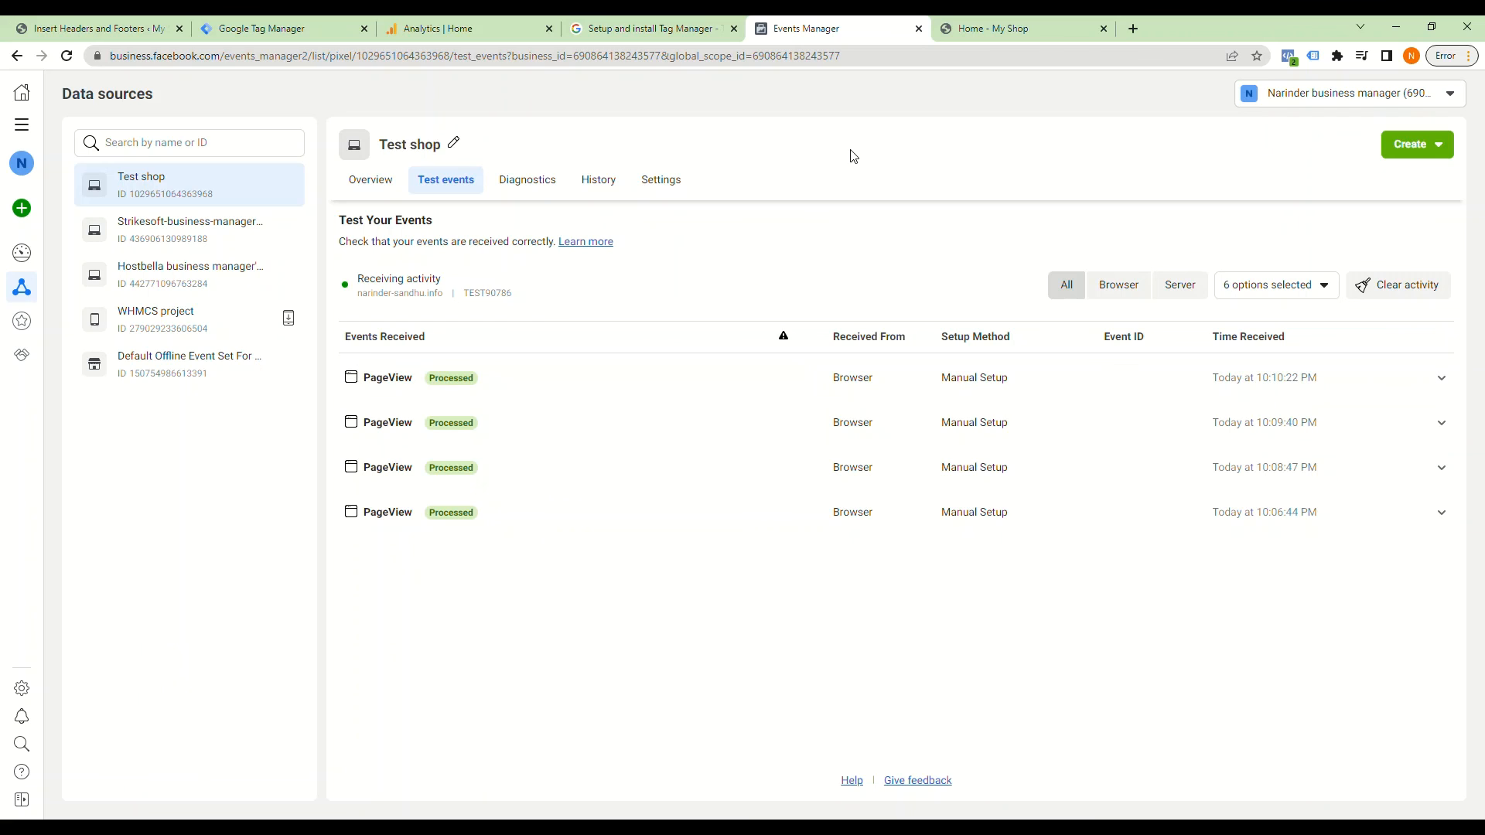
Step: Review the shop page, Google Analytics home, live Tag Manager version, WordPress header scripts and the Test shop's test events
click(999, 31)
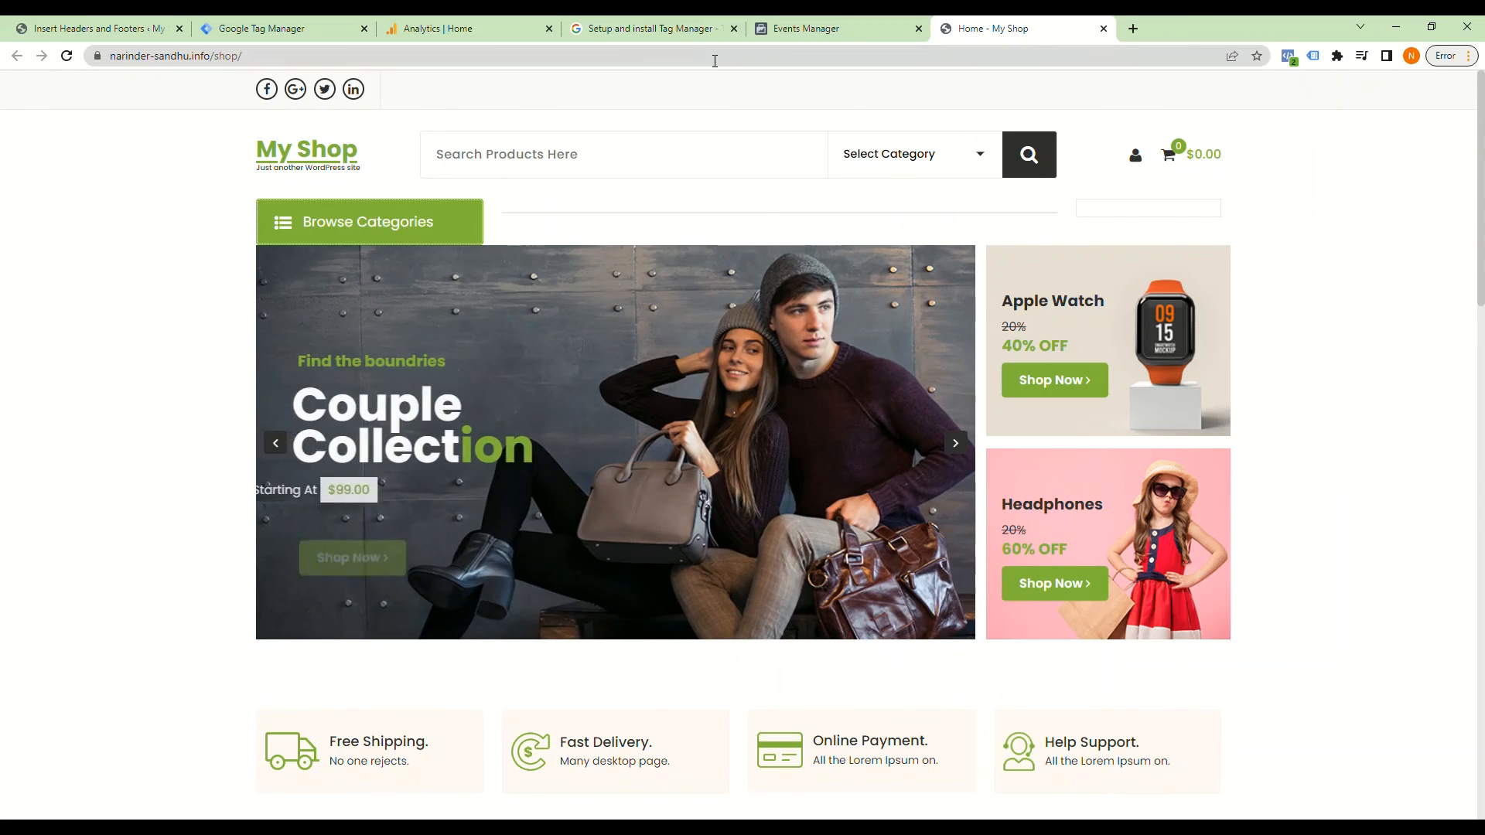
click(472, 31)
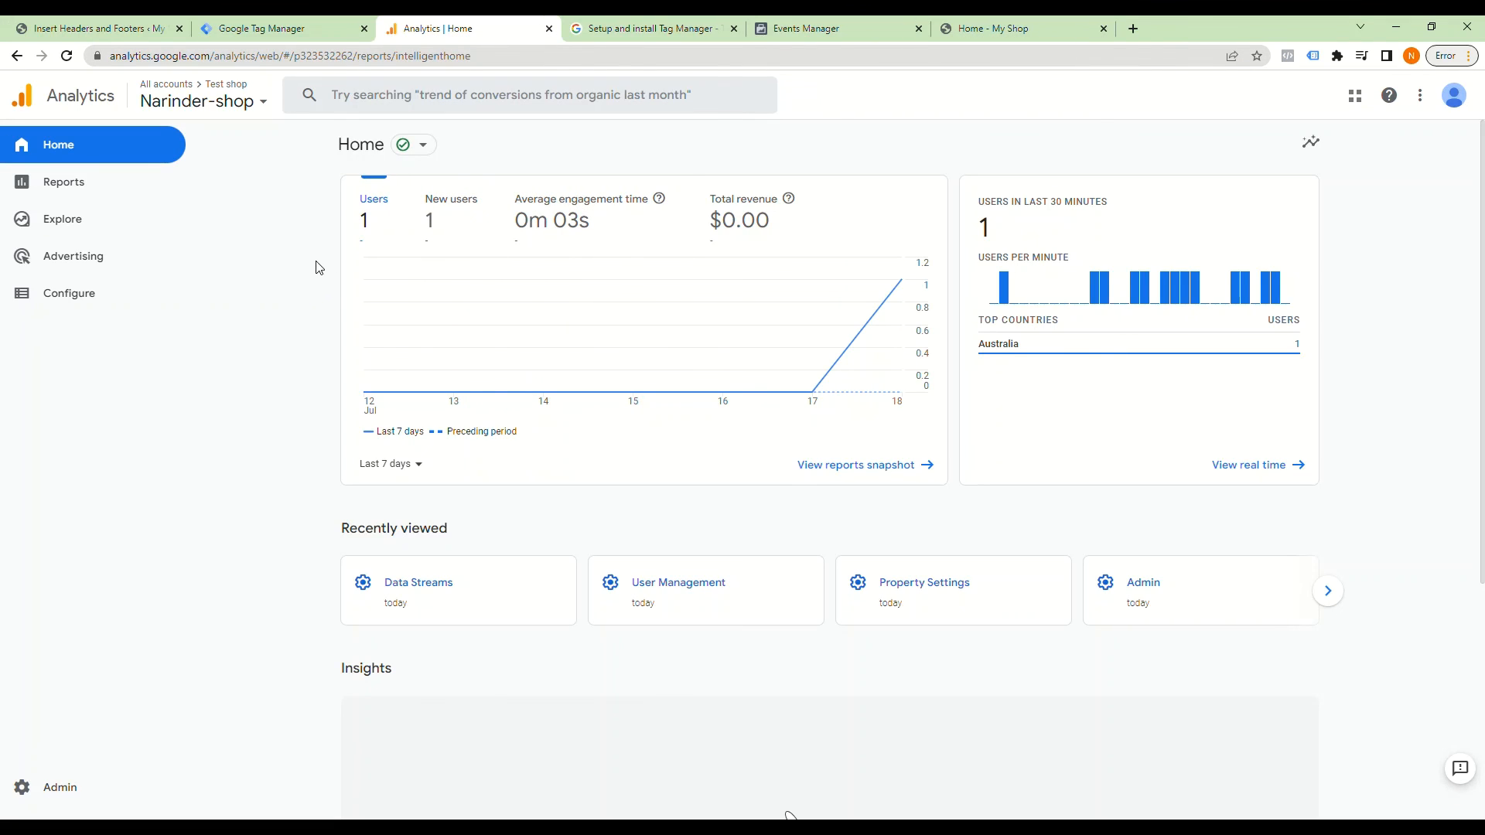
click(286, 29)
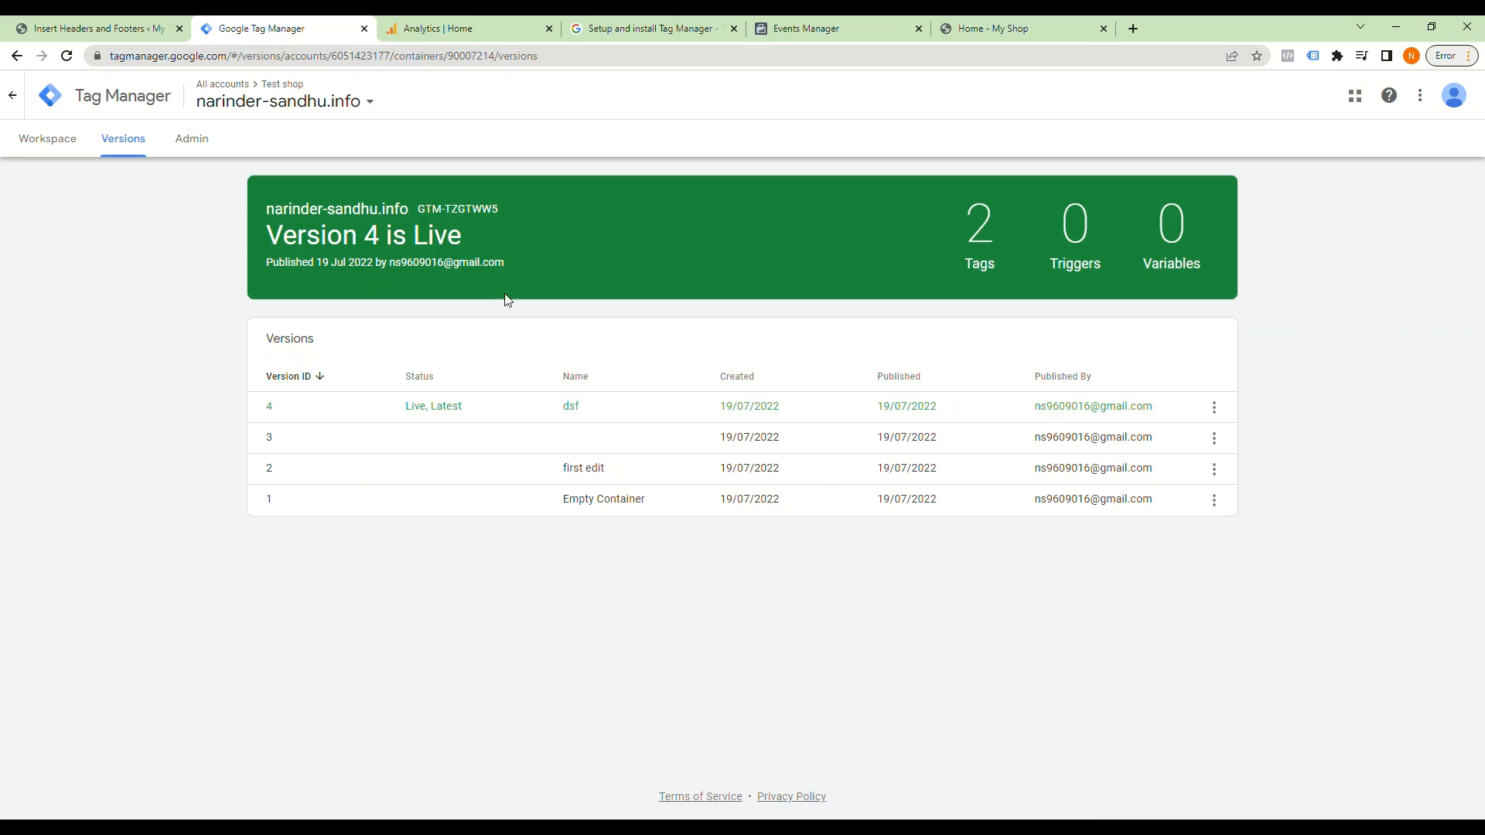
click(99, 28)
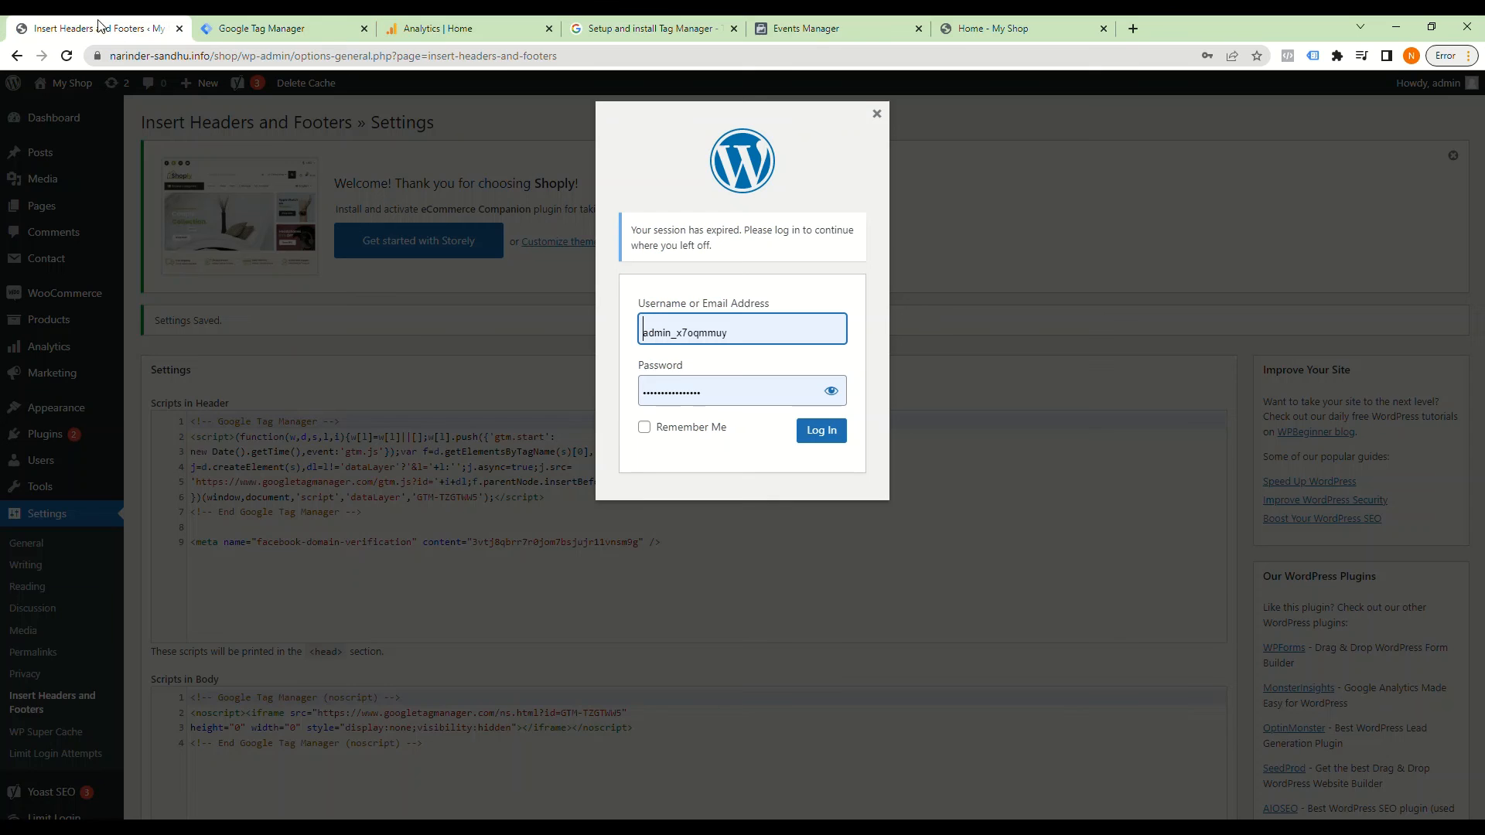
click(255, 28)
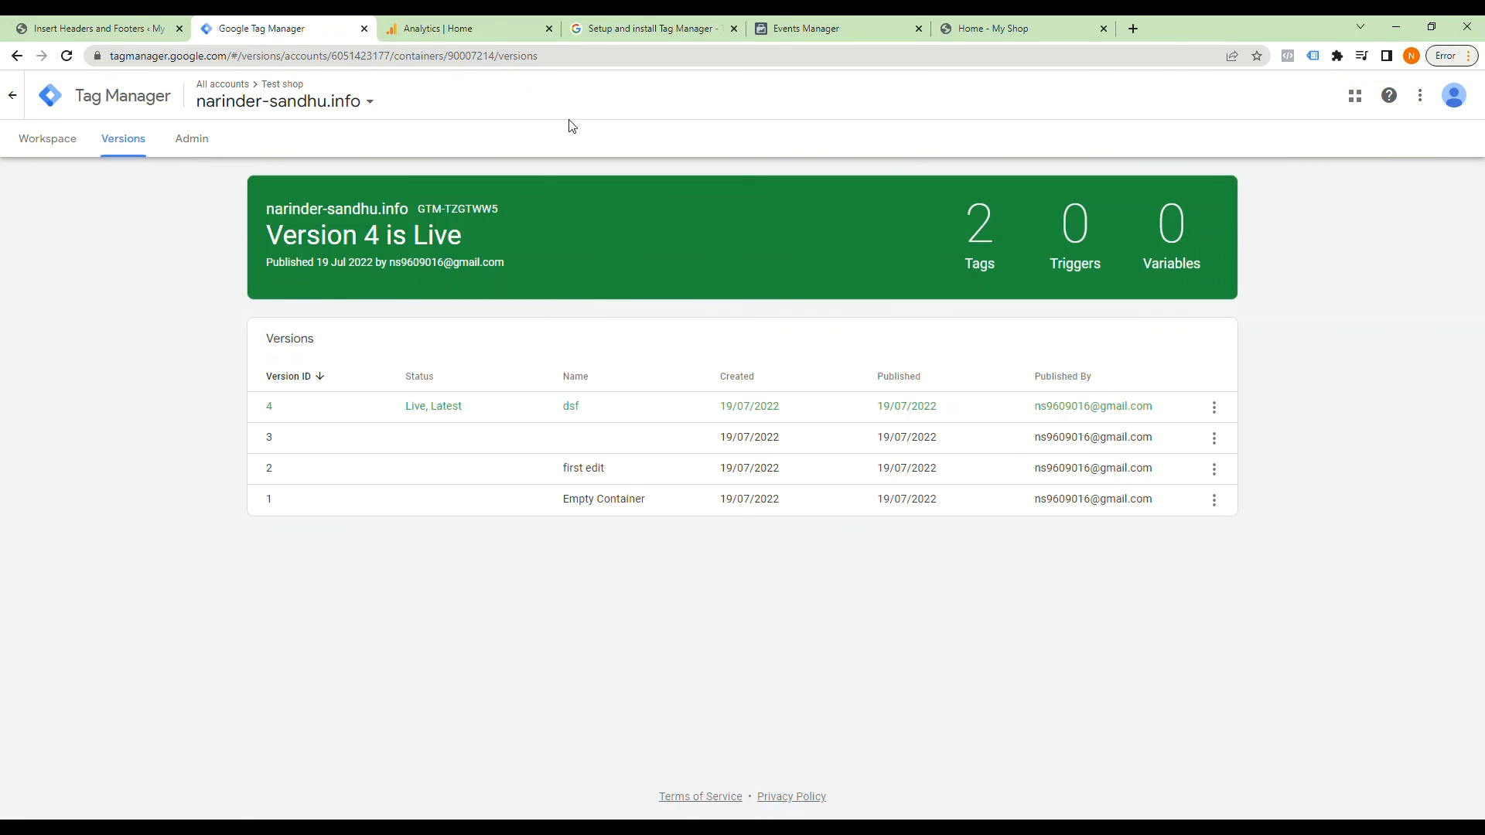
click(481, 29)
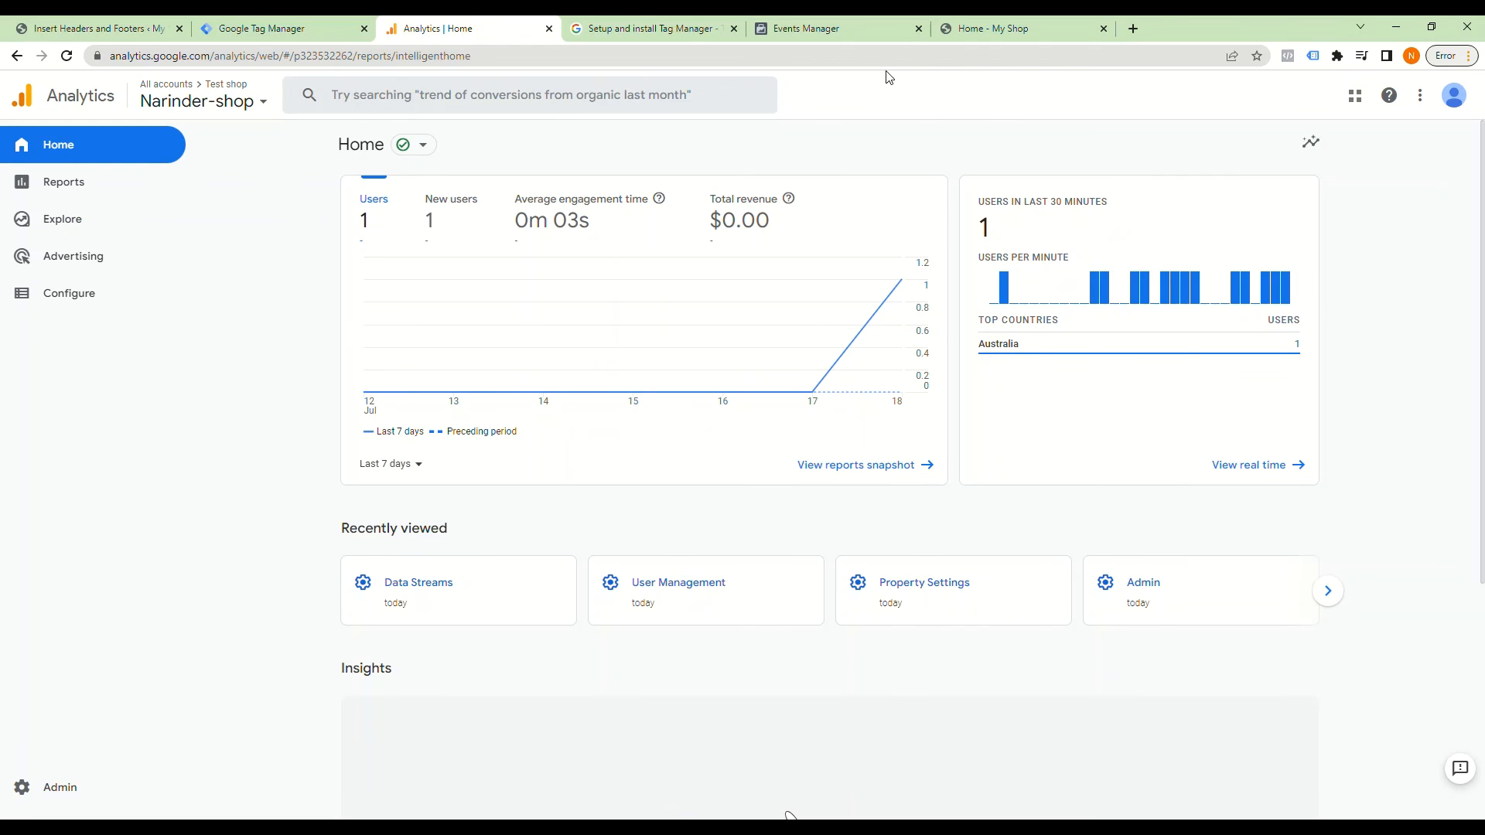
click(861, 31)
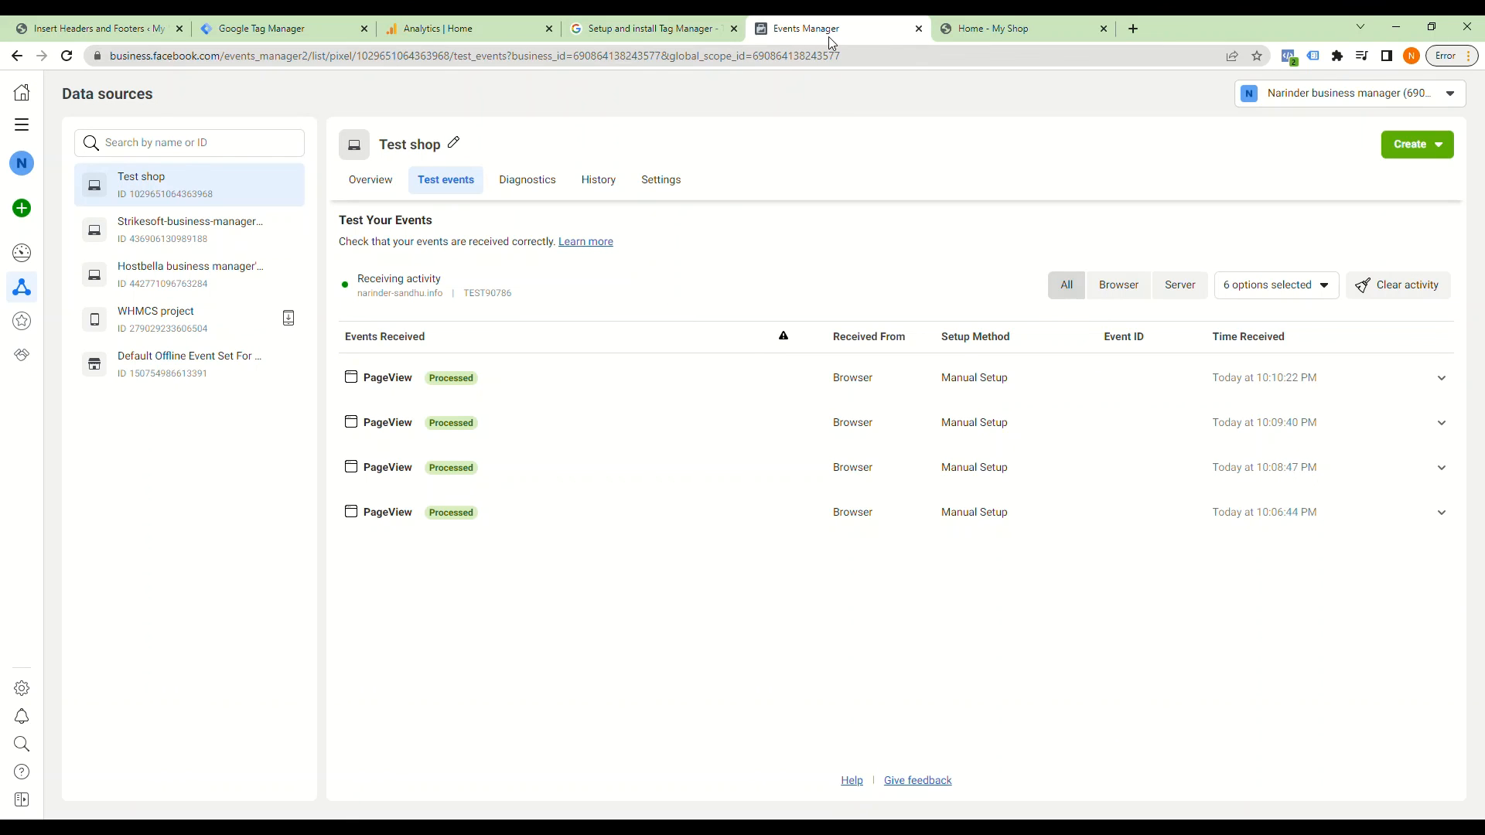